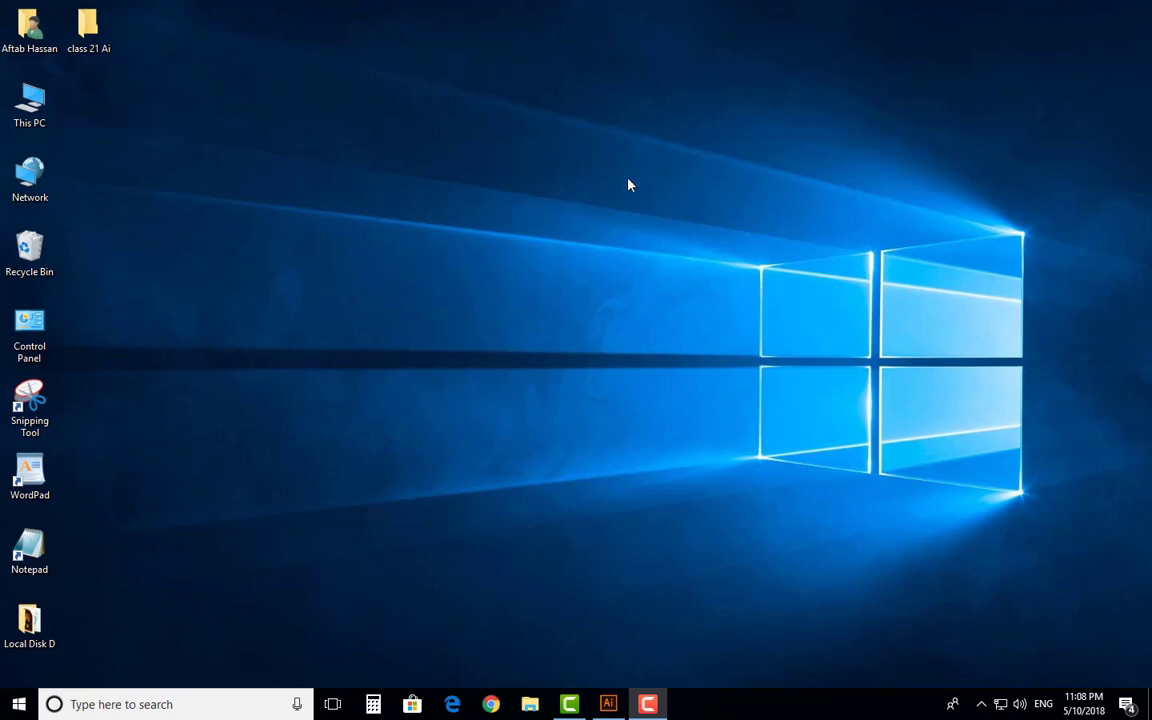
# Step: Switch to Adobe Illustrator and close the welcome tour
pyautogui.moveTo(628, 185); pyautogui.dragTo(1078, 559)
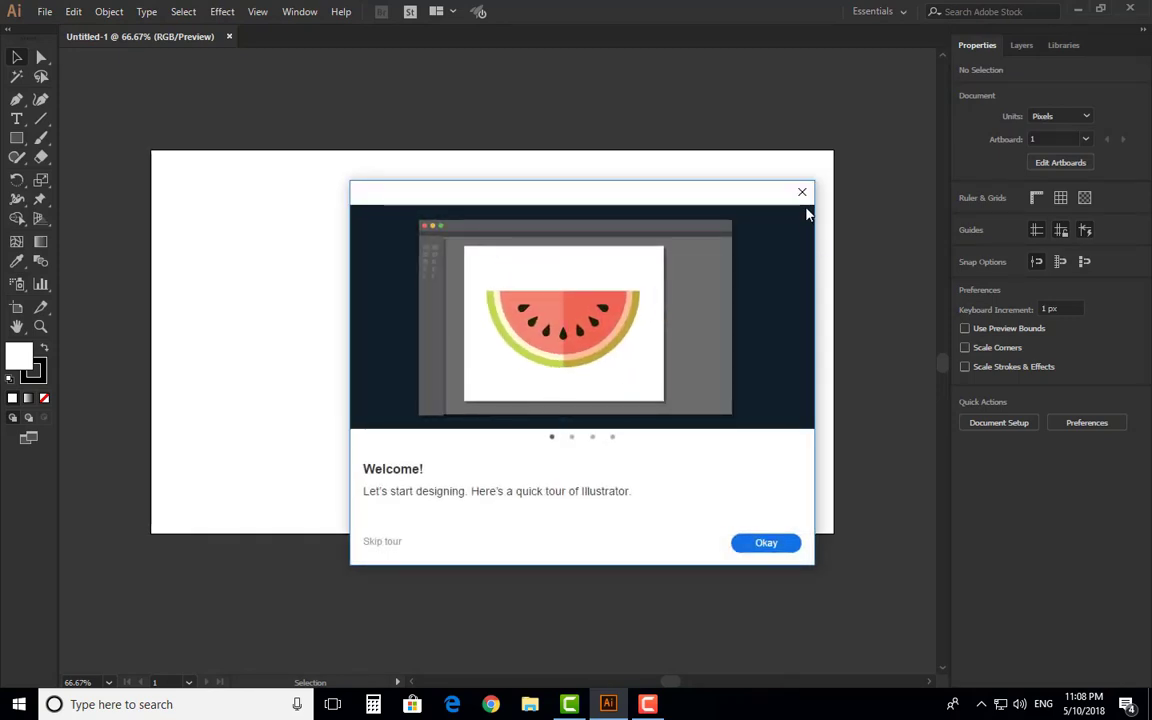
pyautogui.click(799, 194)
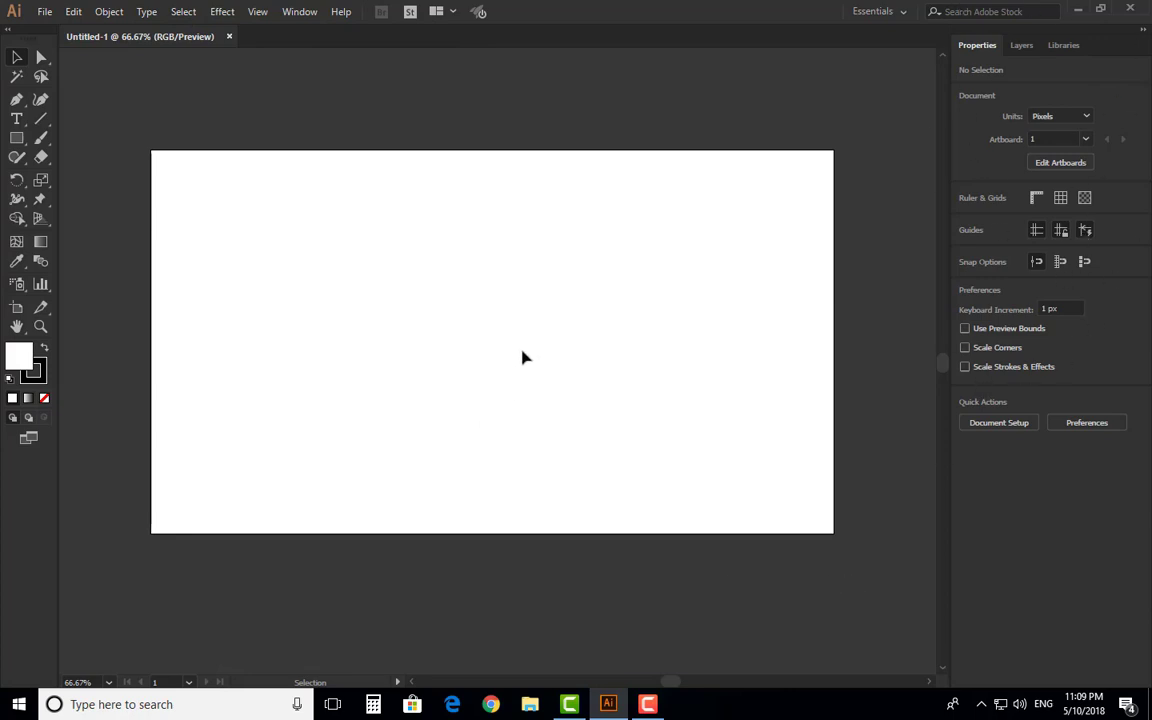
# Step: Show the Align panel and move it above the artboard's upper-right corner
pyautogui.press('space')
pyautogui.moveTo(529, 345)
pyautogui.mouseDown()
pyautogui.moveTo(540, 360)
pyautogui.moveTo(518, 370)
pyautogui.moveTo(532, 344)
pyautogui.mouseUp()
pyautogui.press('space')
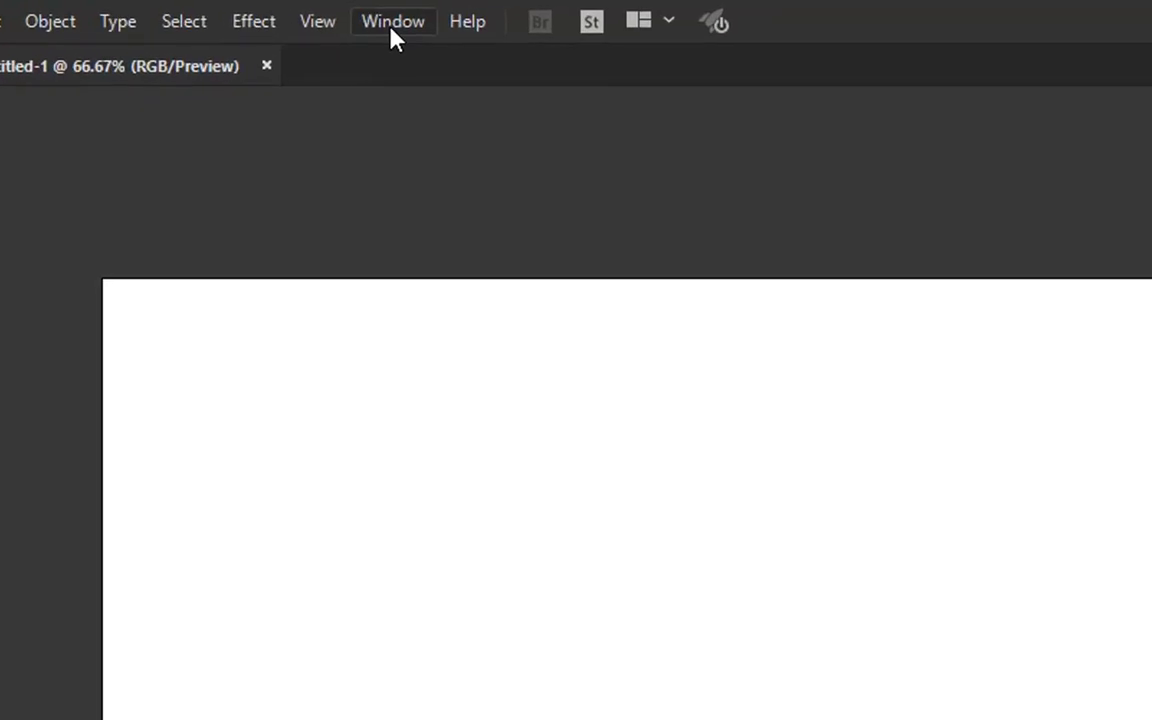
pyautogui.click(299, 13)
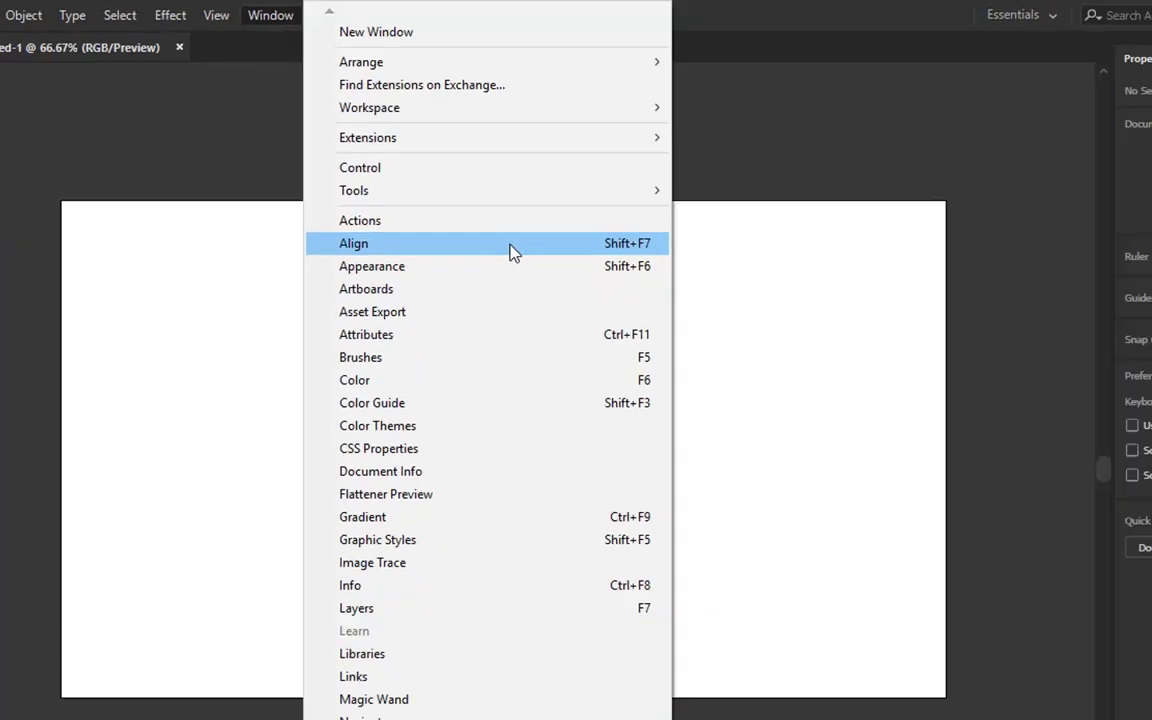
pyautogui.click(600, 450)
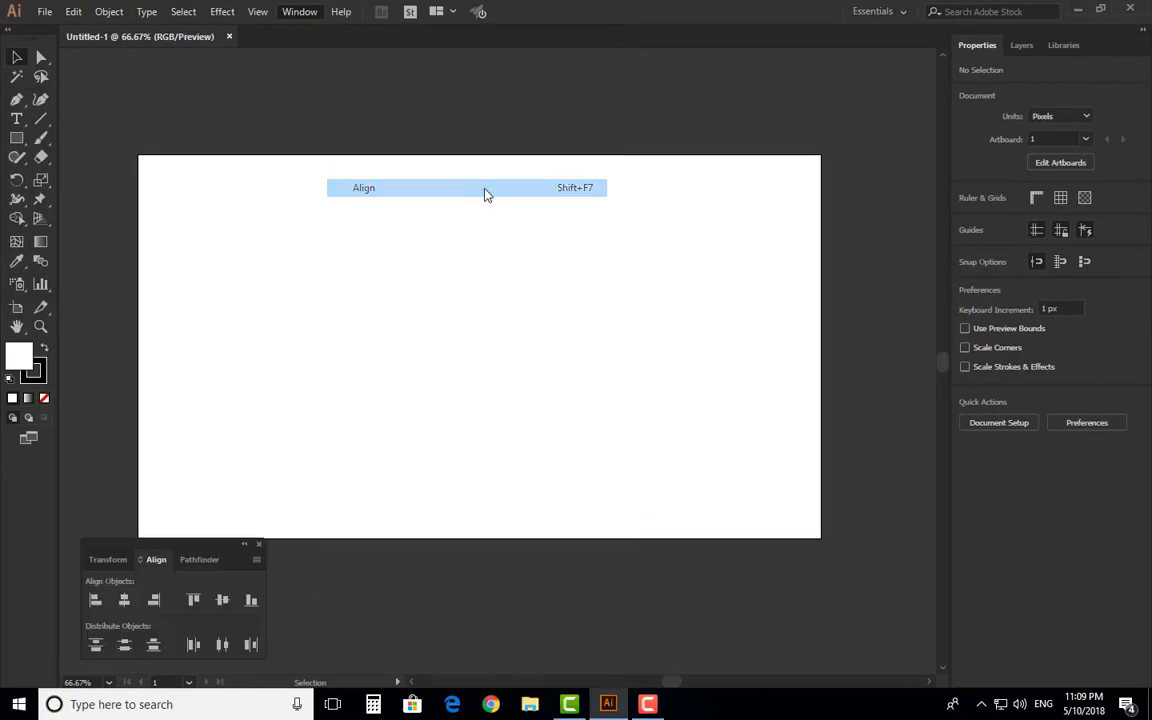
pyautogui.moveTo(205, 547); pyautogui.dragTo(695, 248)
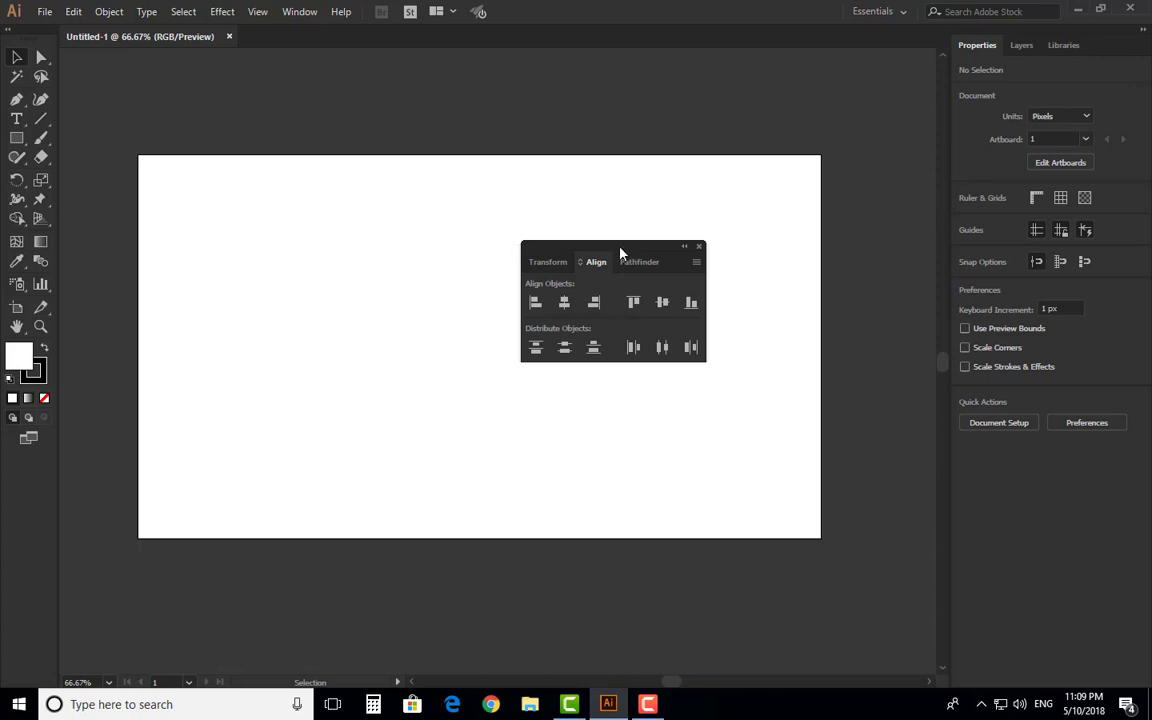
pyautogui.moveTo(620, 253); pyautogui.dragTo(841, 73)
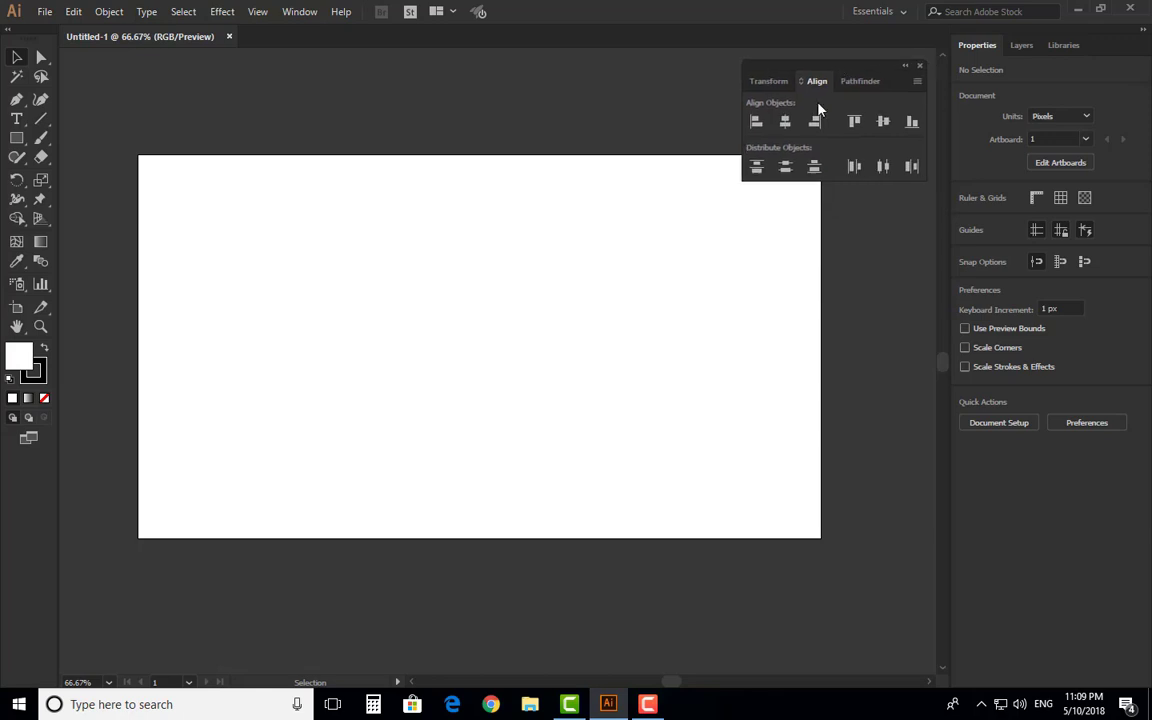
pyautogui.moveTo(666, 314); pyautogui.dragTo(675, 362)
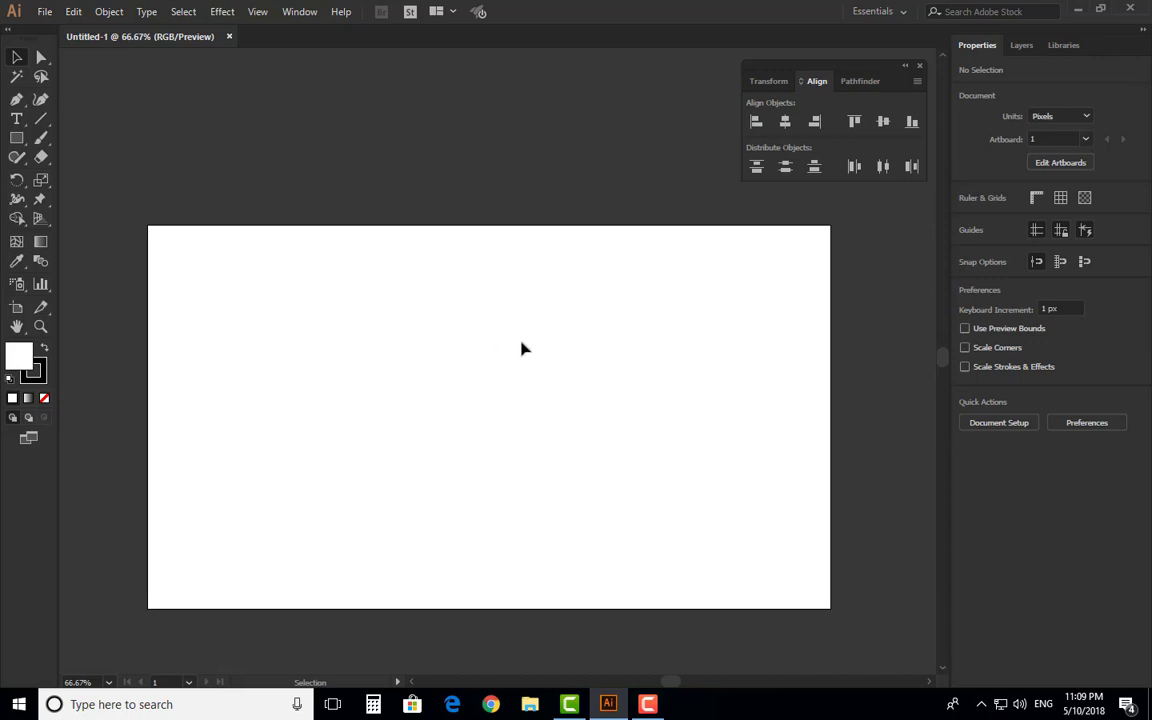
pyautogui.press('space')
pyautogui.moveTo(517, 402); pyautogui.dragTo(420, 417)
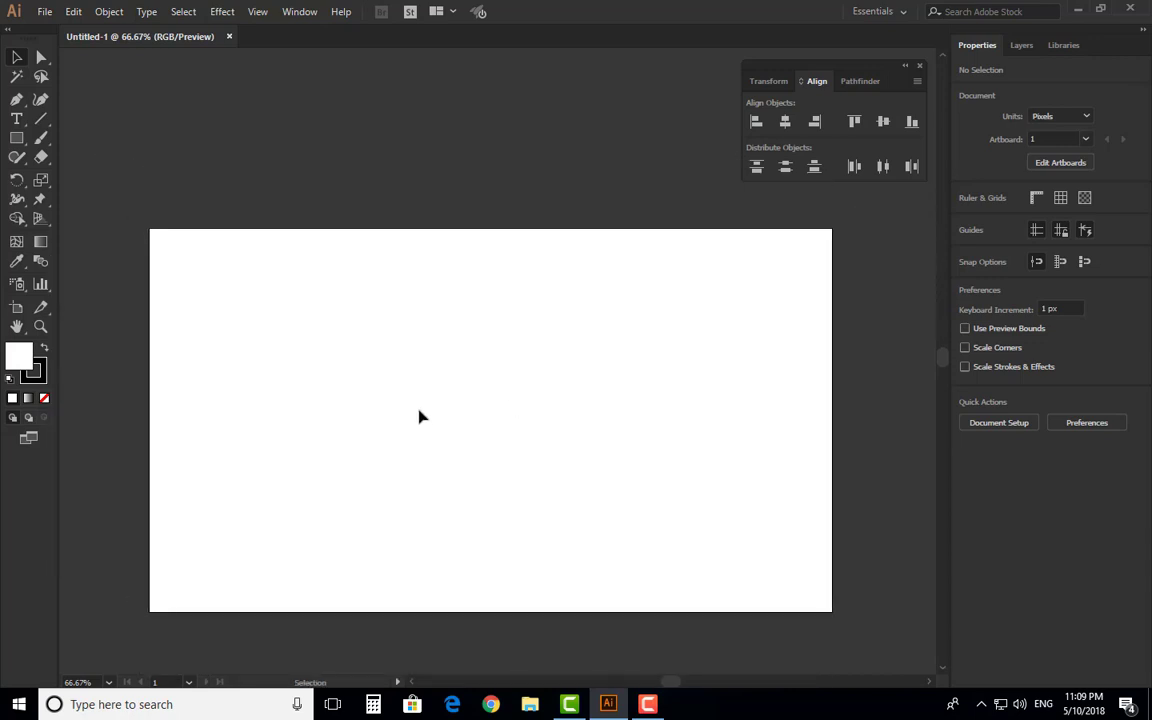
pyautogui.press('space')
pyautogui.moveTo(540, 352); pyautogui.dragTo(550, 384)
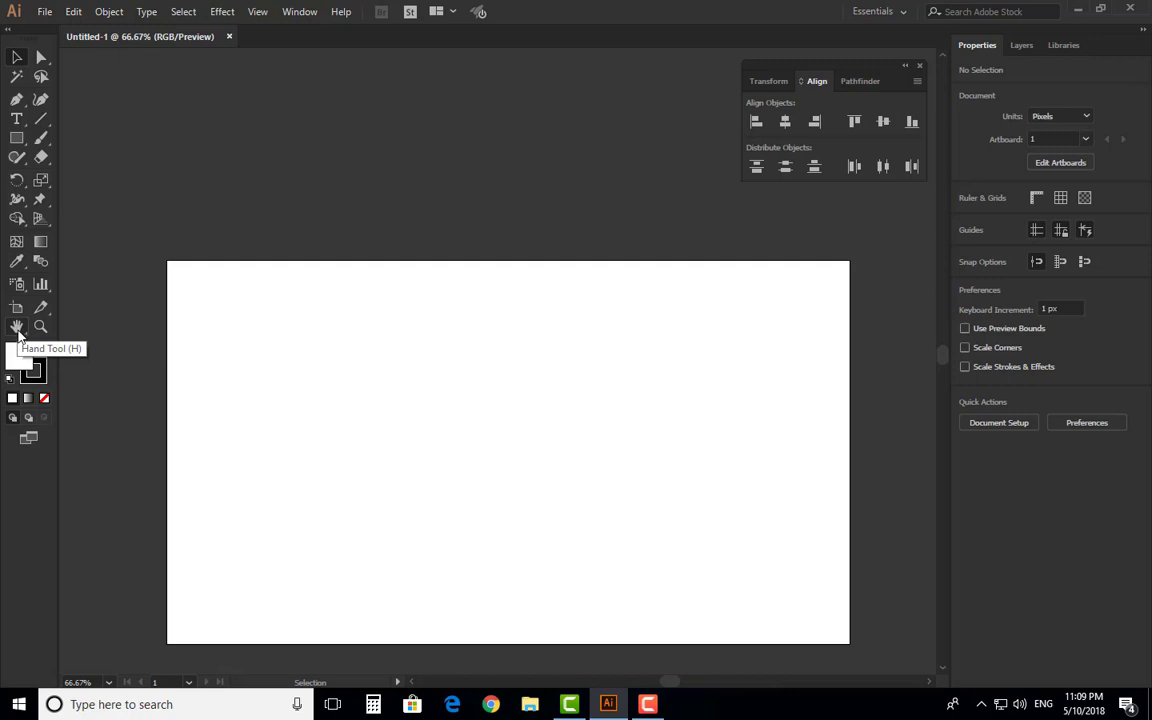
pyautogui.click(17, 329)
pyautogui.moveTo(553, 450)
pyautogui.mouseDown()
pyautogui.moveTo(573, 391)
pyautogui.moveTo(545, 427)
pyautogui.mouseUp()
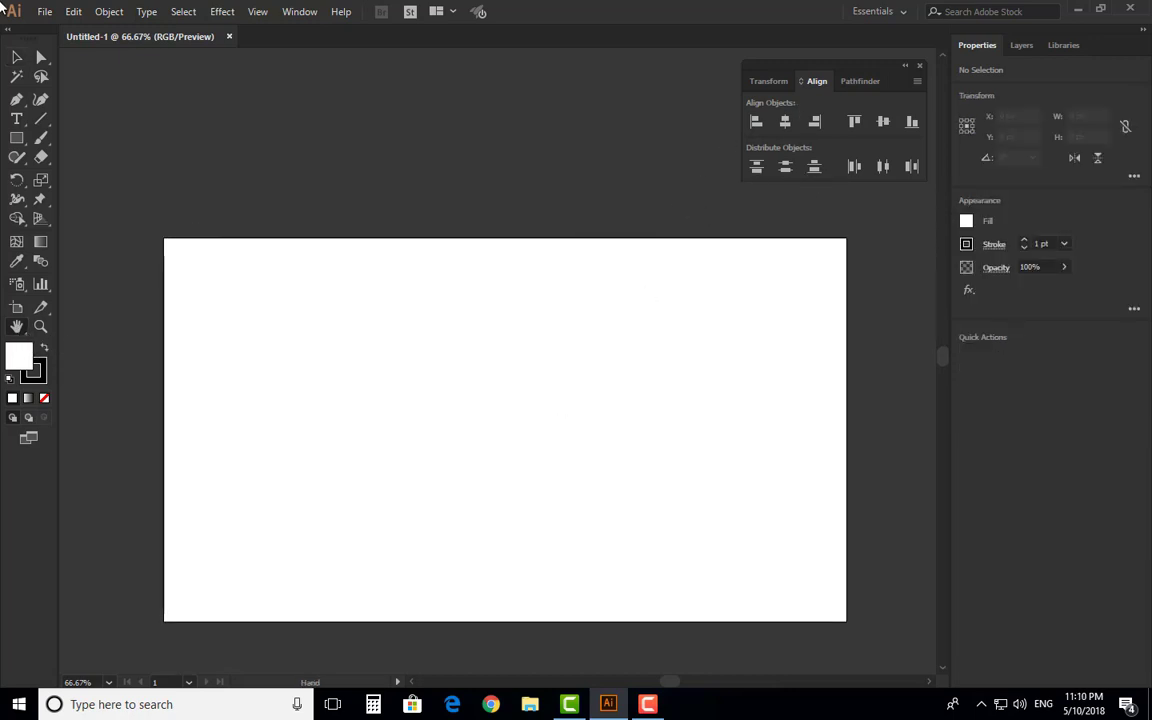
pyautogui.click(16, 60)
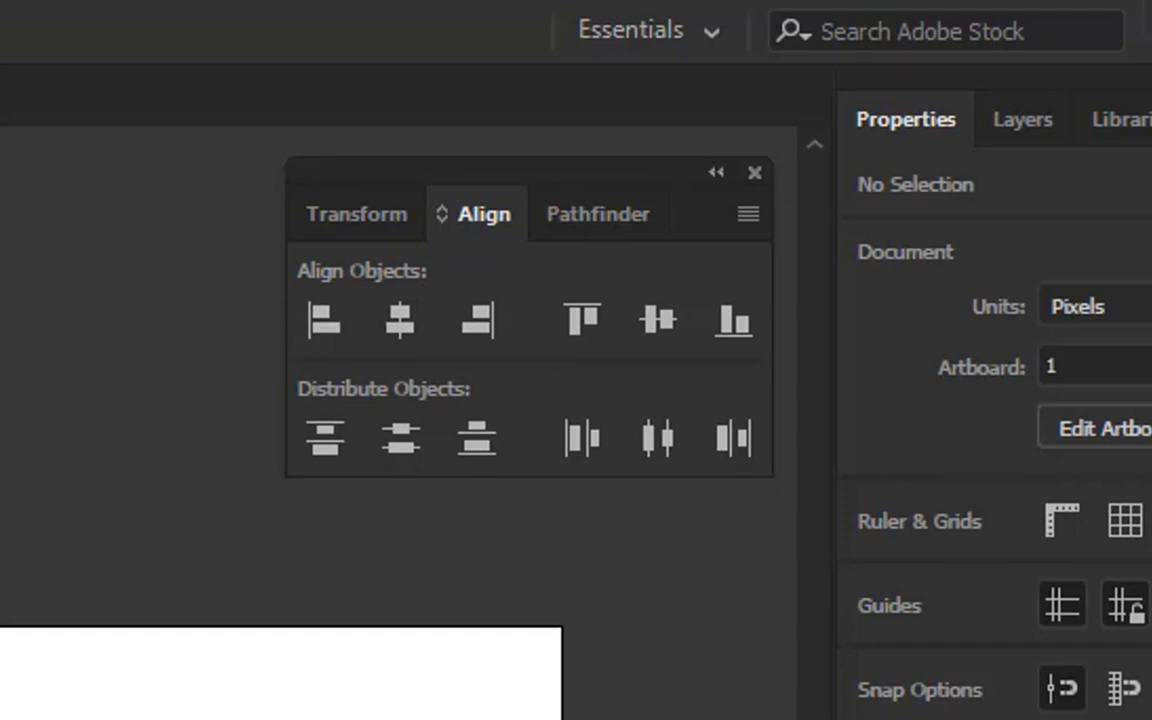
# Step: Draw a rectangle about 519 by 162 px on the artboard's upper-left area and fill it with orange C66A1E
pyautogui.click(25, 143)
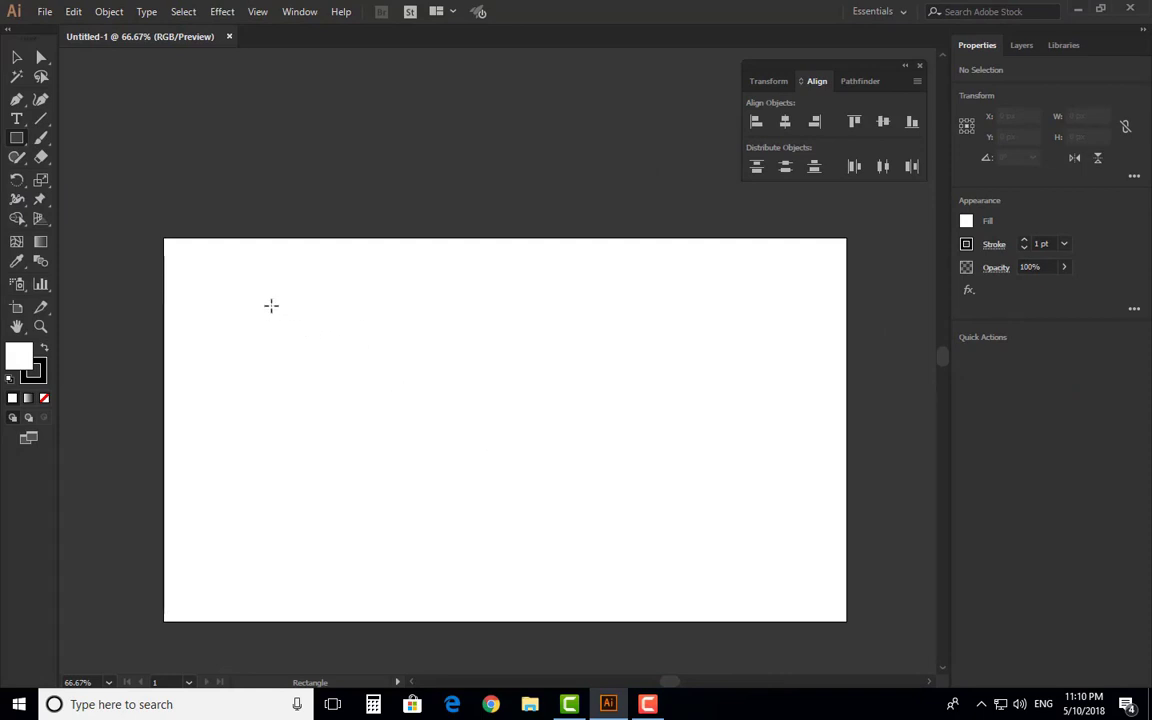
pyautogui.moveTo(271, 305); pyautogui.dragTo(548, 392)
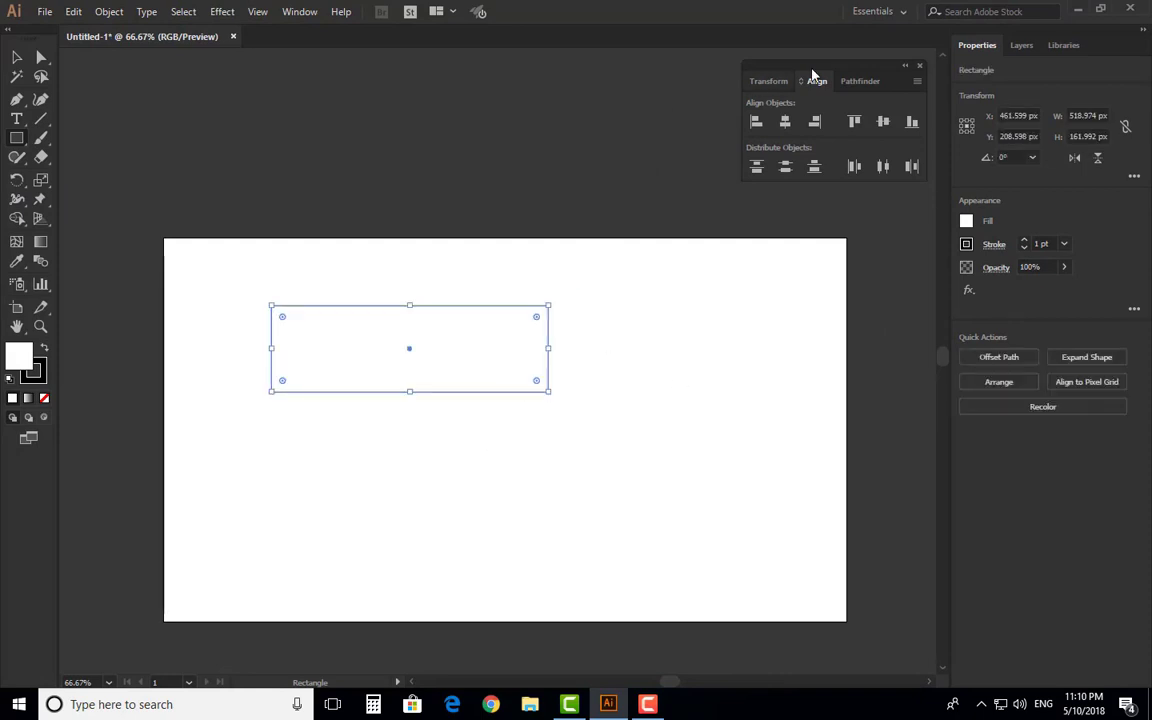
pyautogui.doubleClick(23, 357)
pyautogui.click(594, 429)
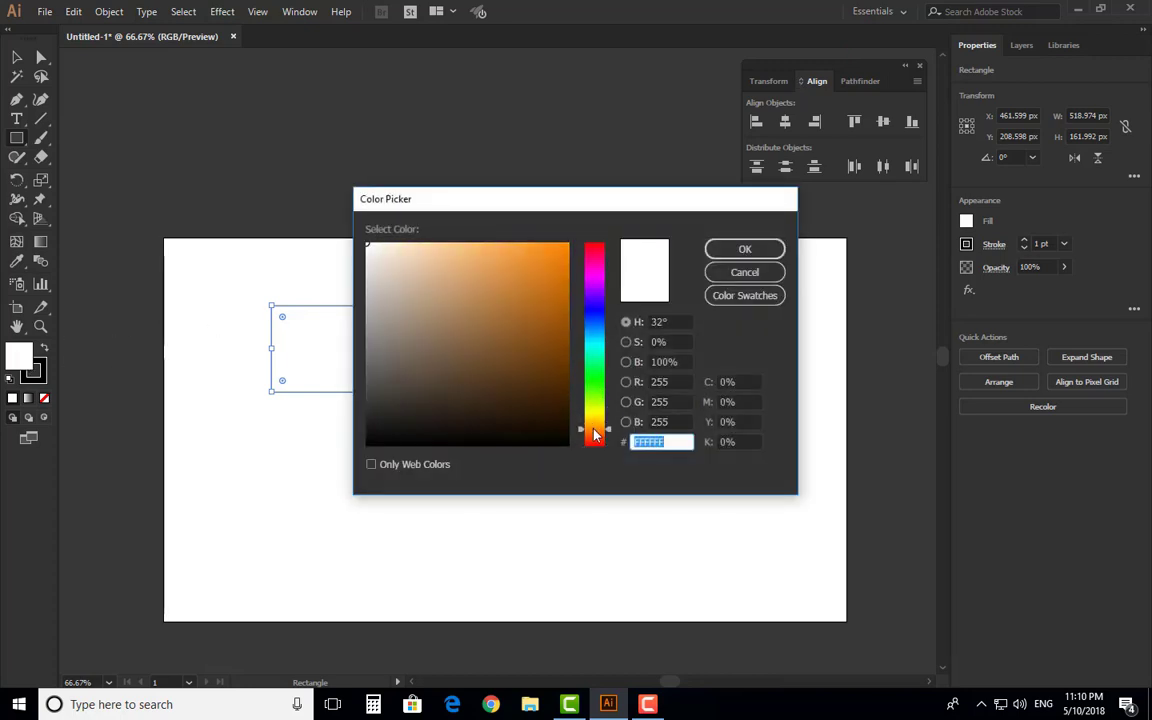
pyautogui.click(538, 288)
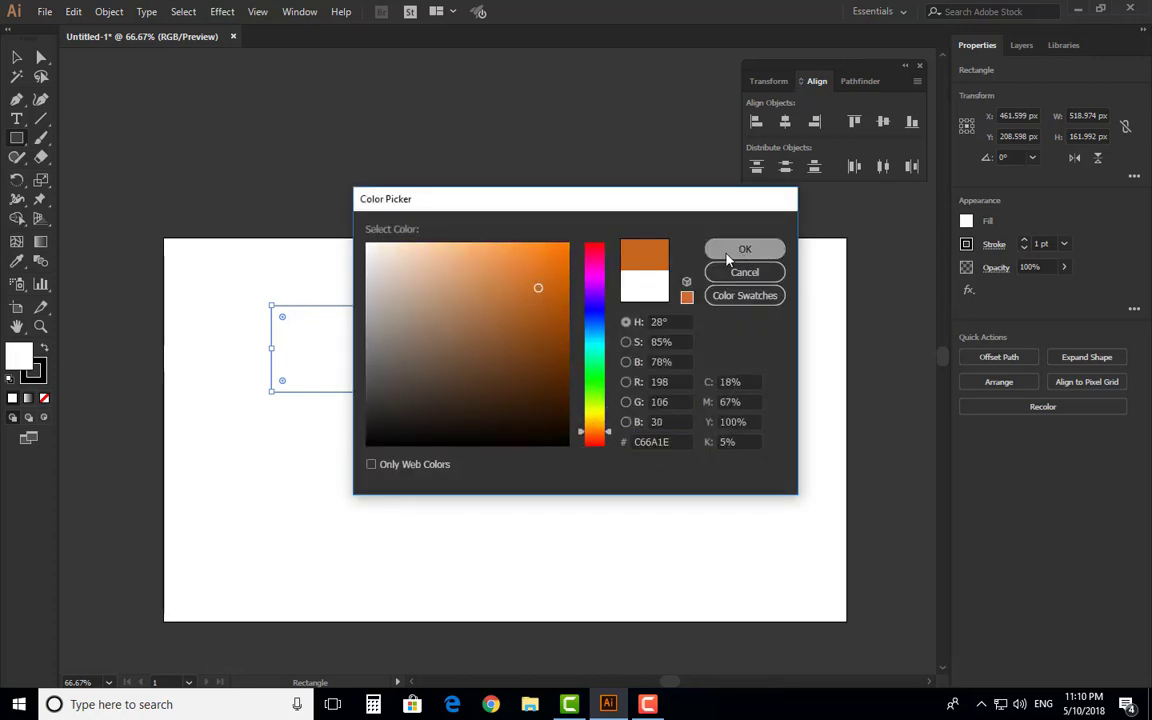
pyautogui.click(743, 251)
# Step: Copy the orange rectangle twice downward, making the middle copy about 409 px wide and the lowest about 712 px wide
pyautogui.click(18, 59)
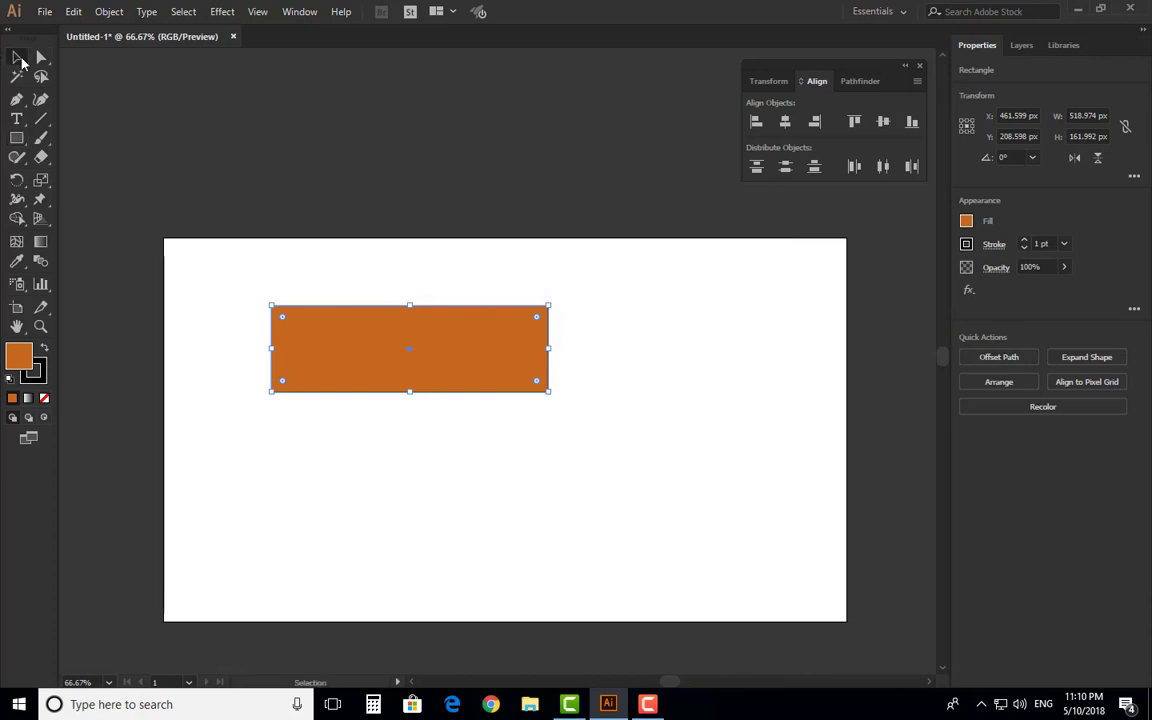
pyautogui.click(449, 189)
pyautogui.moveTo(456, 336); pyautogui.dragTo(497, 465)
pyautogui.moveTo(593, 480); pyautogui.dragTo(530, 477)
pyautogui.moveTo(437, 481); pyautogui.dragTo(457, 597)
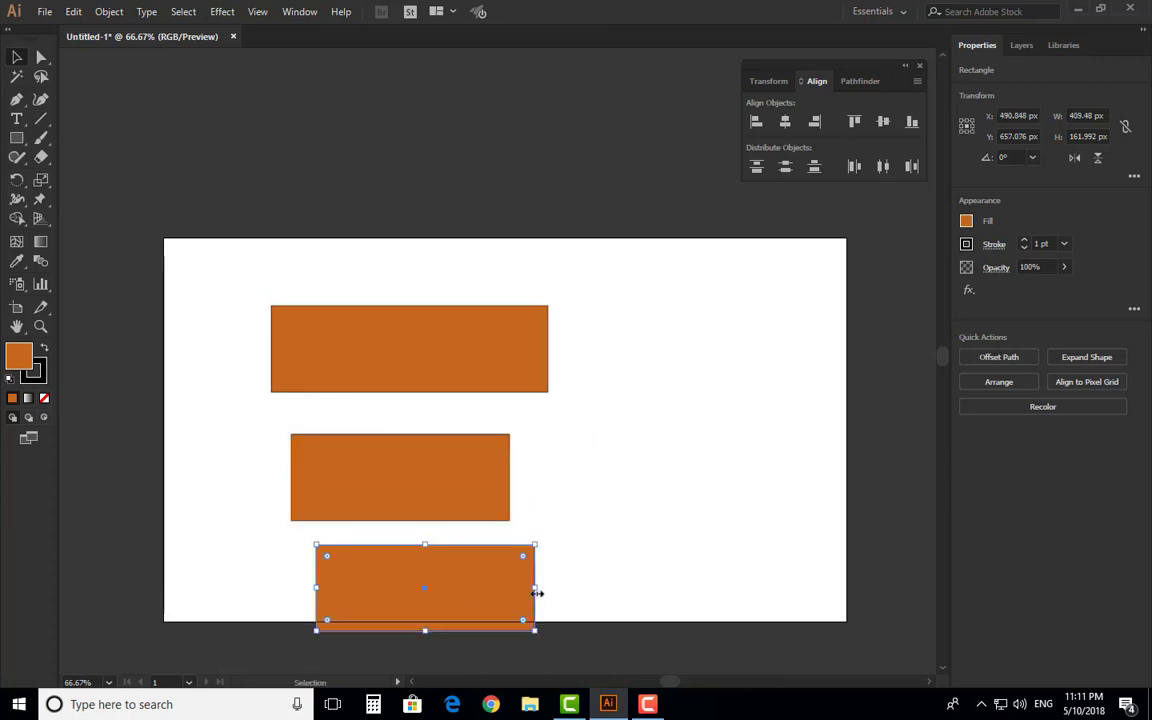
pyautogui.moveTo(537, 593); pyautogui.dragTo(697, 590)
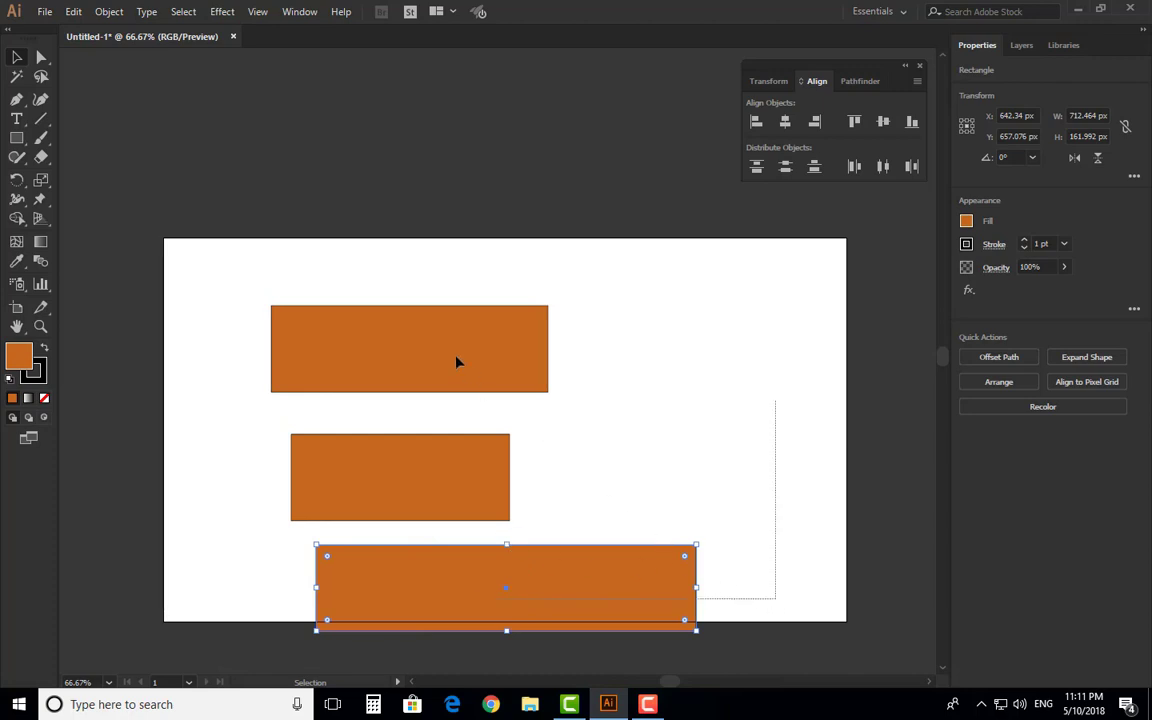
# Step: Scale all three rectangles down together to about 129 px high each and place the group near the artboard's middle
pyautogui.hotkey('ctrl', 'a')
pyautogui.moveTo(696, 630); pyautogui.dragTo(607, 561)
pyautogui.moveTo(473, 525); pyautogui.dragTo(524, 522)
pyautogui.click(771, 437)
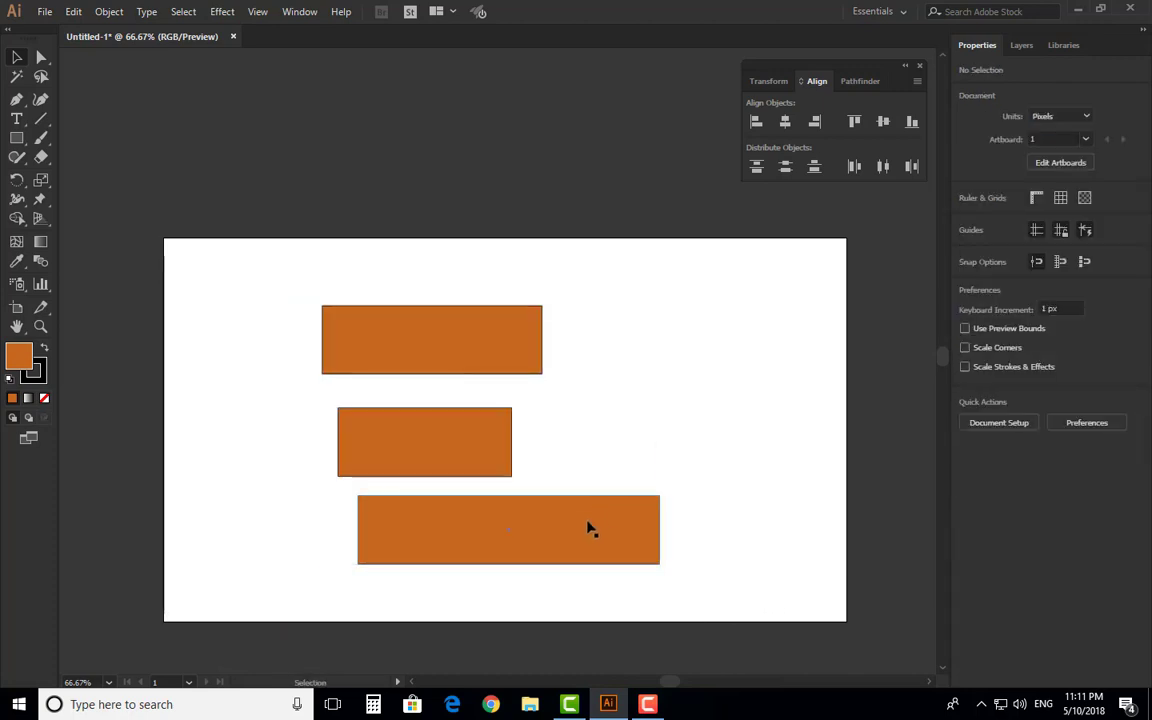
pyautogui.click(564, 545)
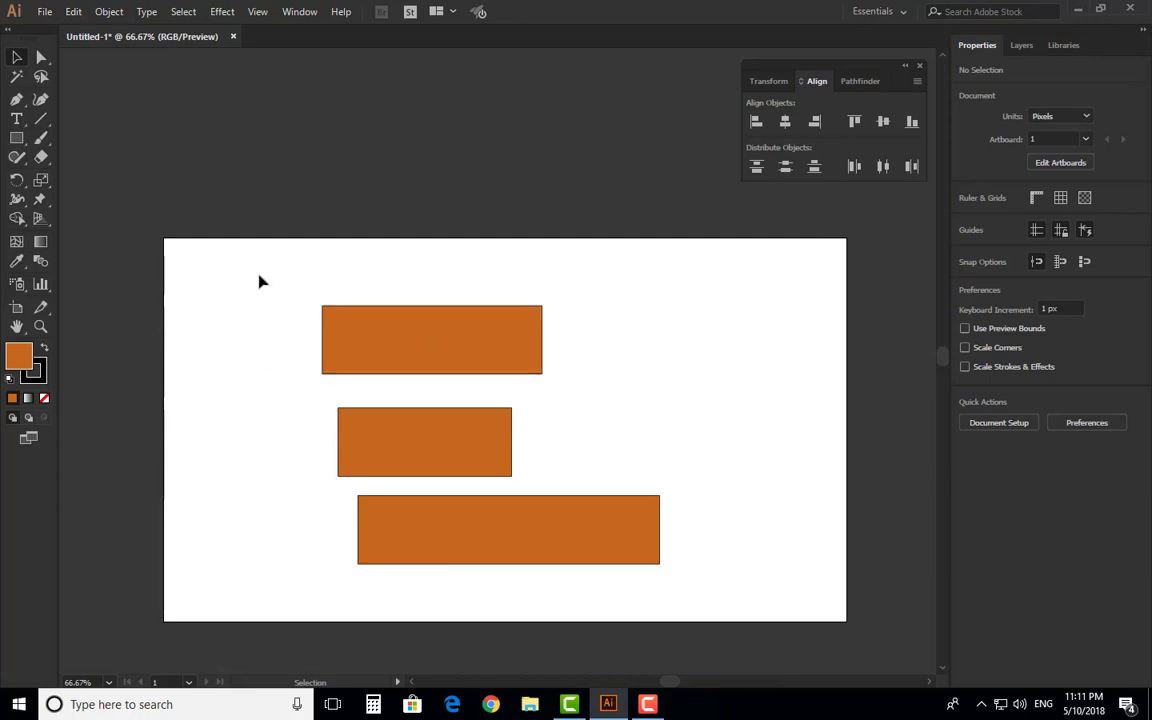
# Step: Line up the three rectangles manually along the artboard's left edge and move them inward together
pyautogui.moveTo(362, 338); pyautogui.dragTo(205, 332)
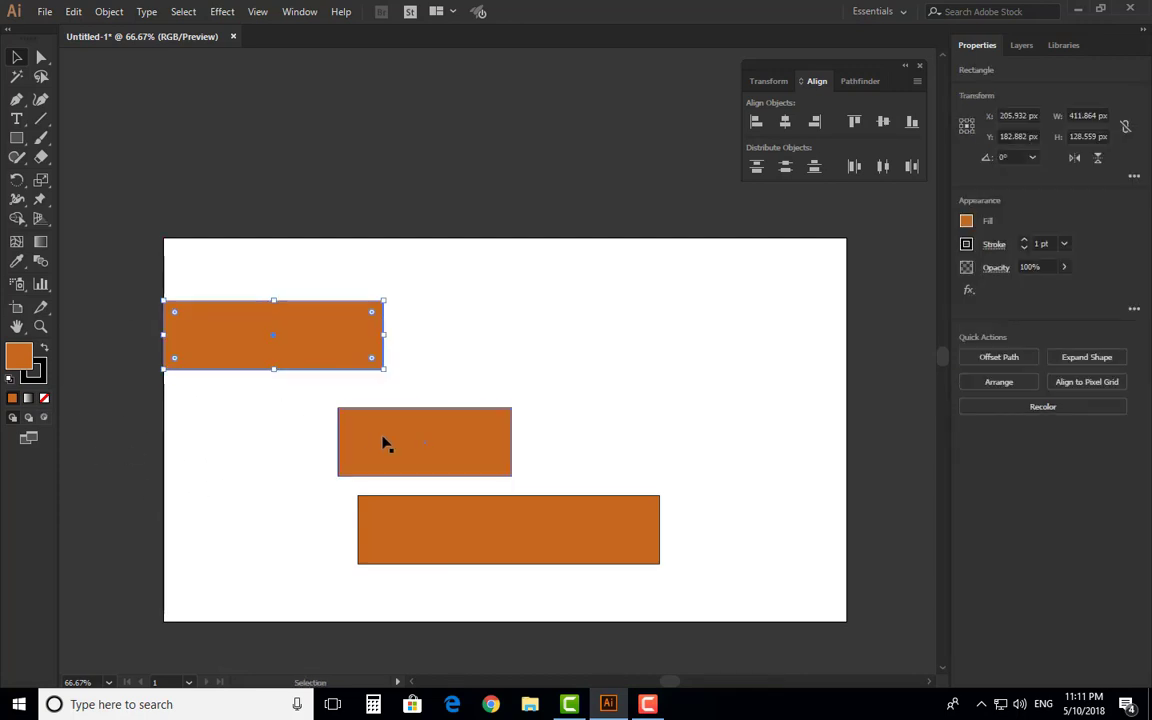
pyautogui.moveTo(386, 442); pyautogui.dragTo(212, 435)
pyautogui.moveTo(515, 497); pyautogui.dragTo(340, 548)
pyautogui.moveTo(450, 290); pyautogui.dragTo(266, 524)
pyautogui.moveTo(273, 473); pyautogui.dragTo(431, 433)
pyautogui.click(656, 455)
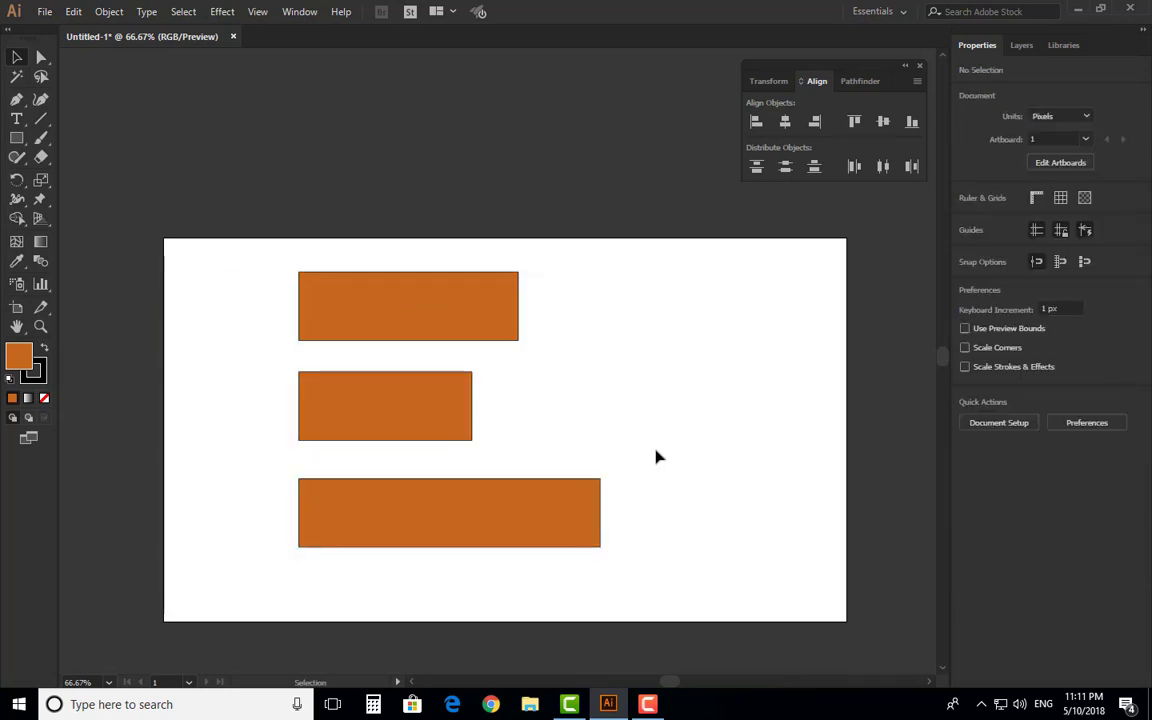
# Step: Stagger the rectangles by moving the lowest one and the middle one to the right, the middle one to about X 555, Y 369 px
pyautogui.moveTo(514, 489); pyautogui.dragTo(629, 503)
pyautogui.moveTo(446, 405); pyautogui.dragTo(521, 434)
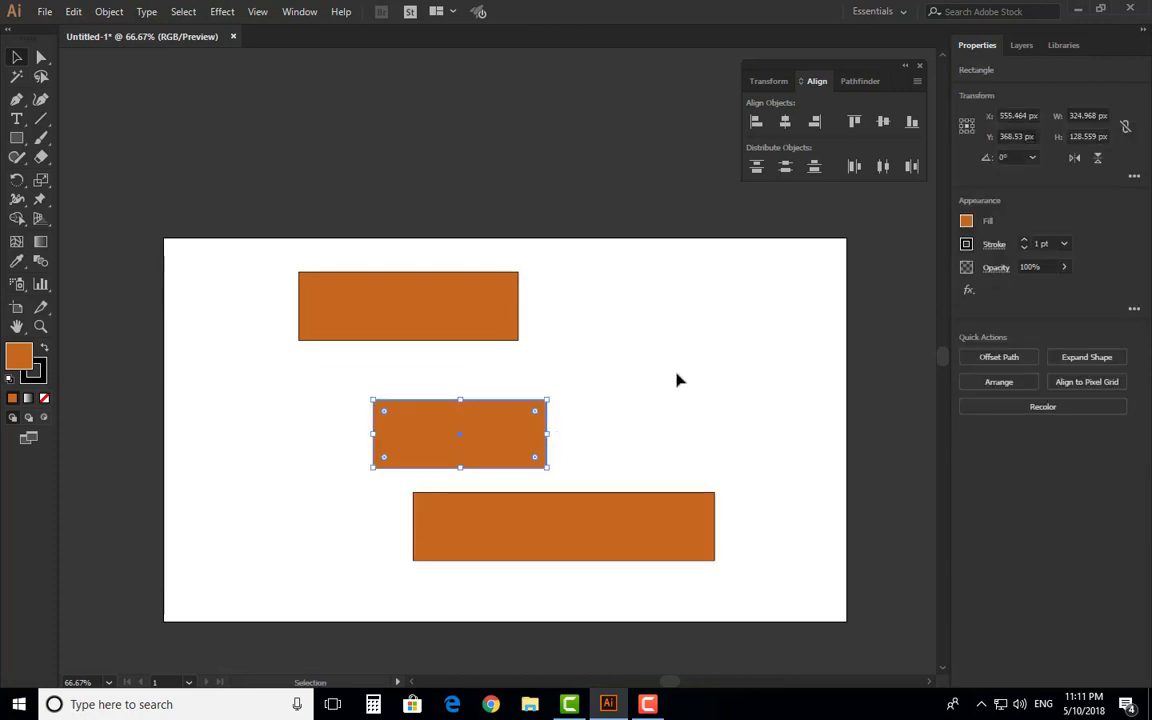
pyautogui.click(675, 395)
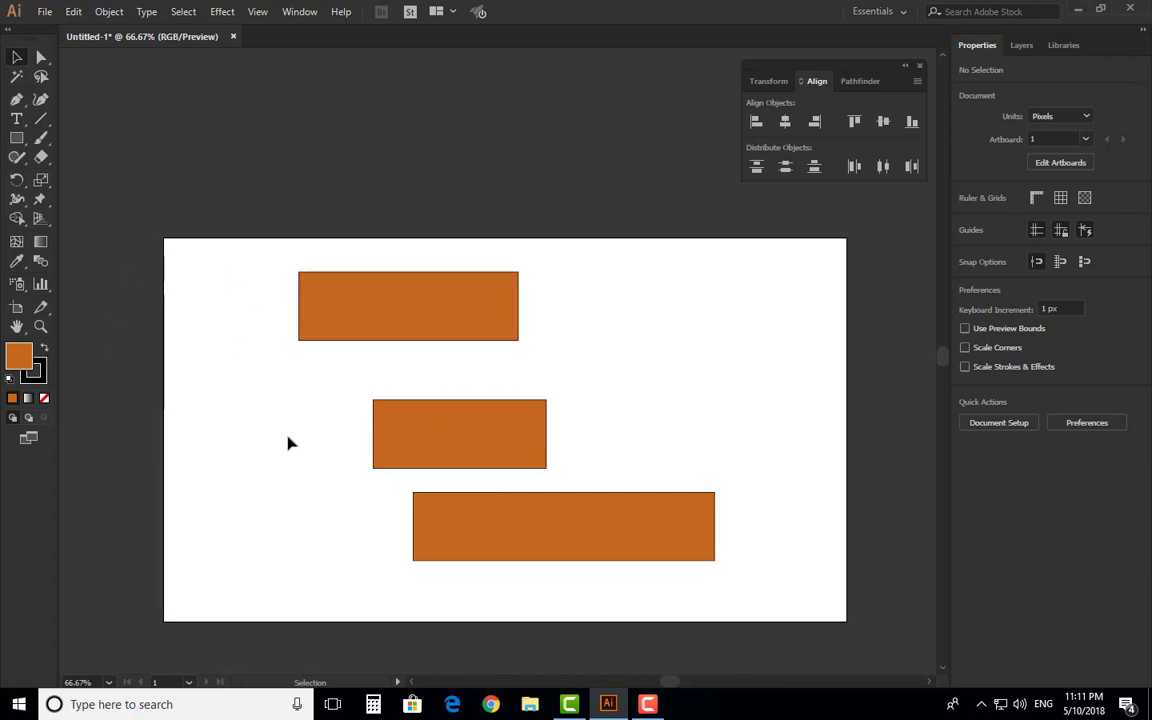
# Step: With all three rectangles selected, show the Align panel's extra options and set alignment relative to the artboard
pyautogui.moveTo(240, 265); pyautogui.dragTo(715, 571)
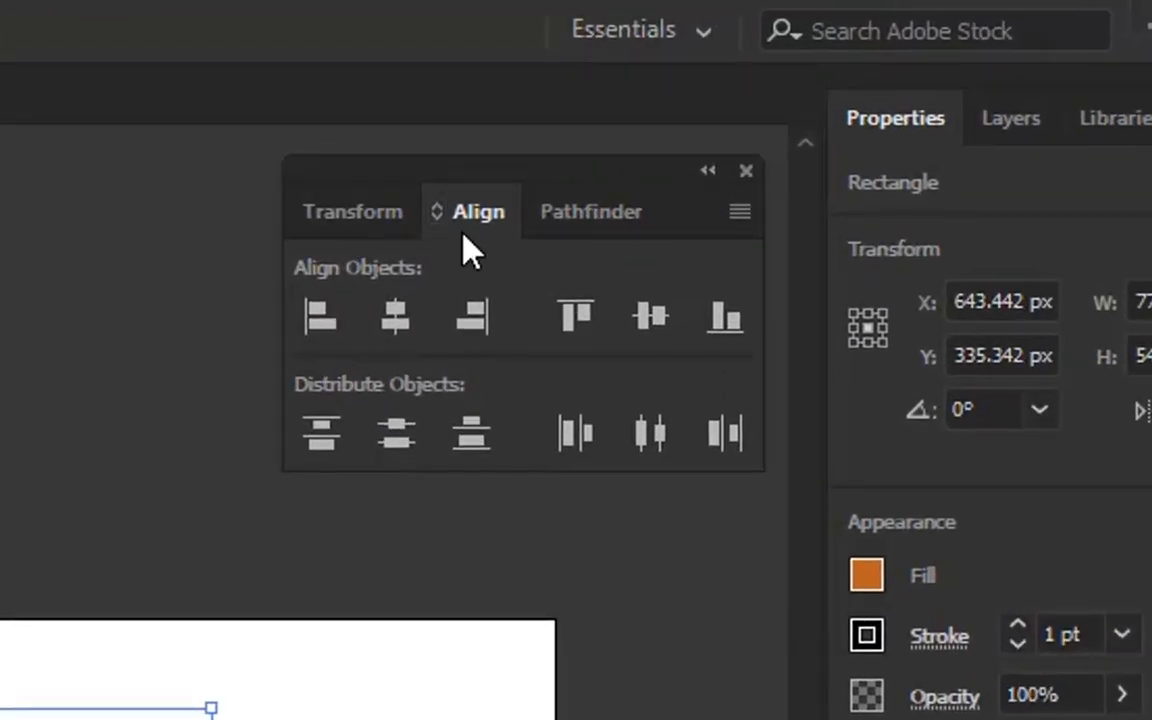
pyautogui.moveTo(645, 180); pyautogui.dragTo(522, 197)
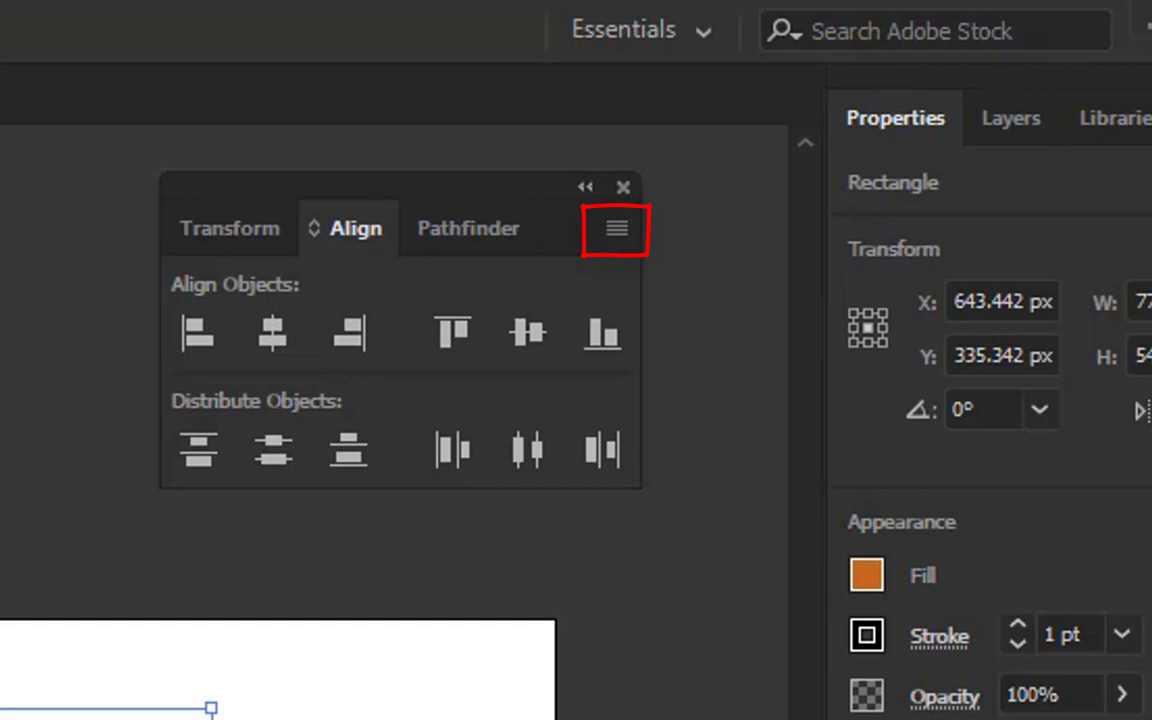
pyautogui.click(630, 234)
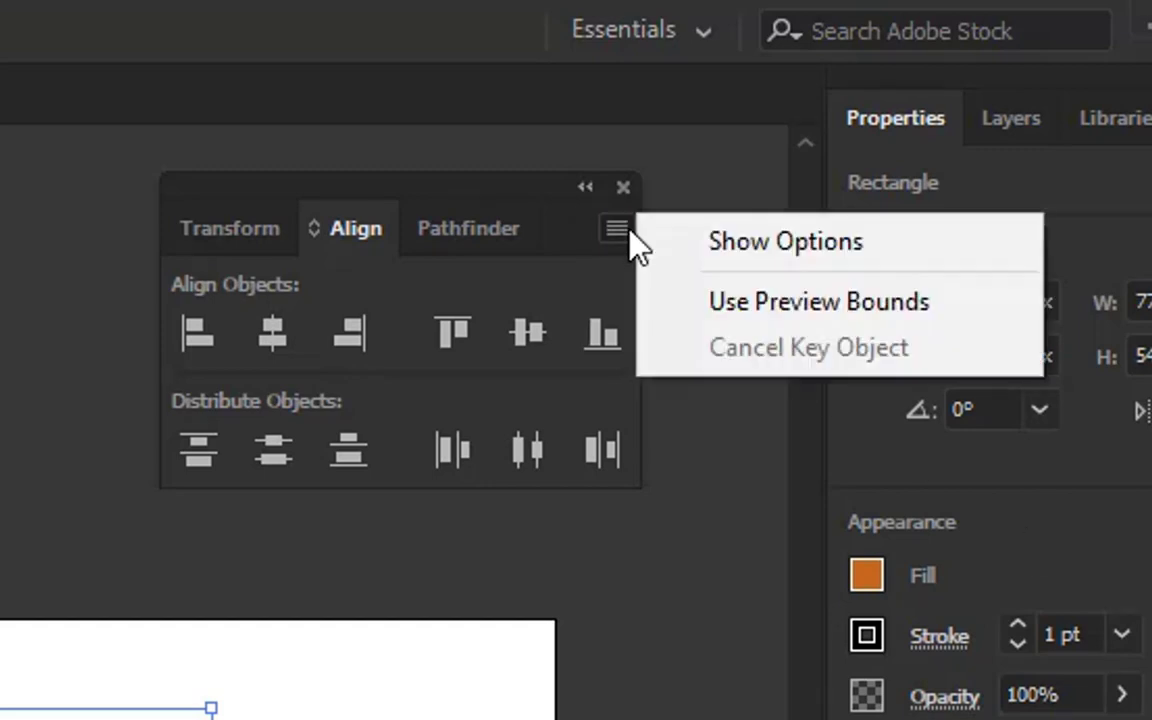
pyautogui.click(728, 252)
pyautogui.moveTo(510, 200); pyautogui.dragTo(597, 175)
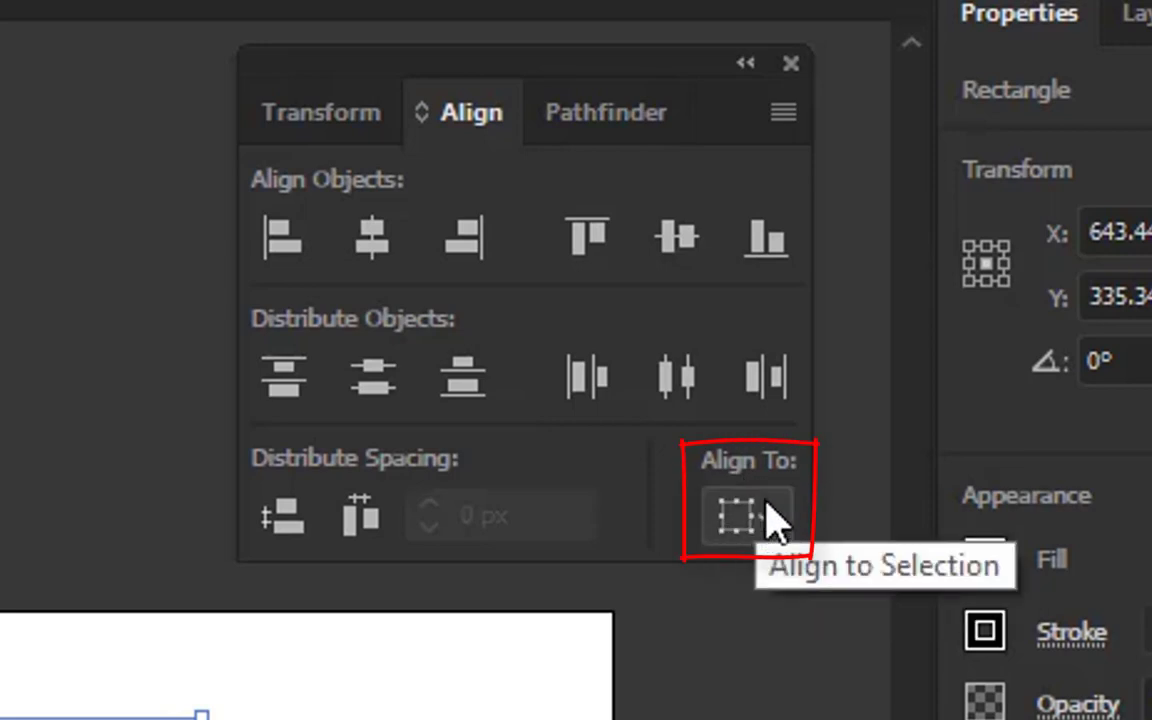
pyautogui.click(766, 516)
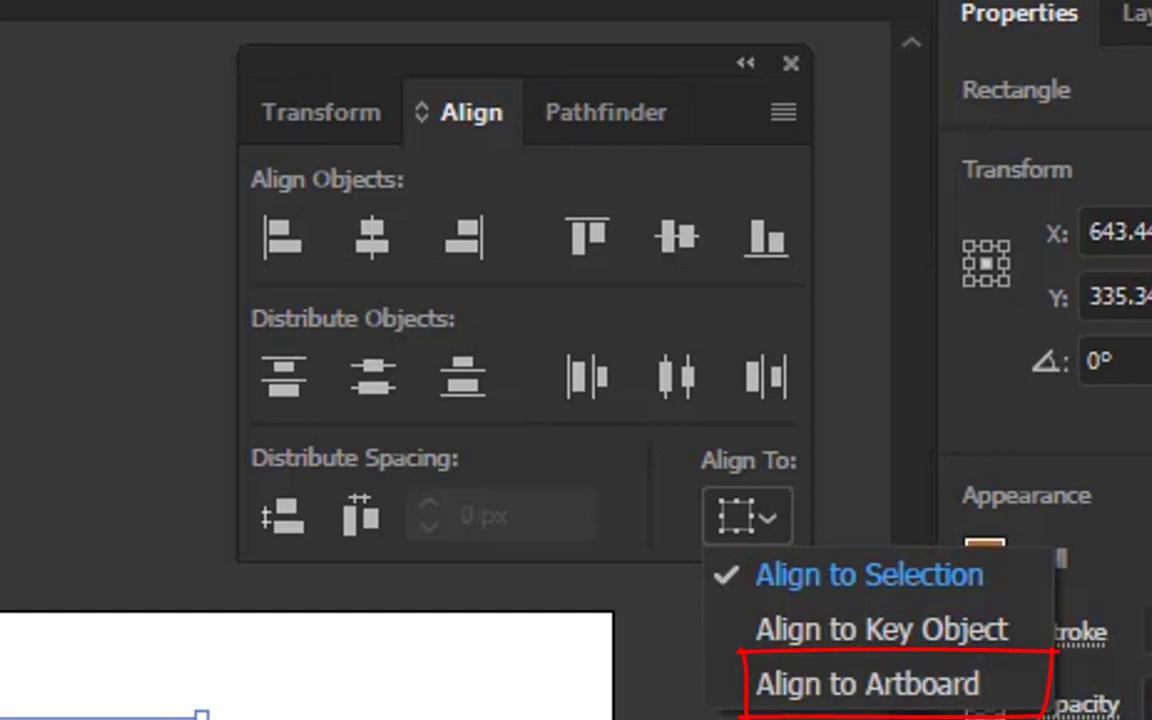
pyautogui.click(880, 686)
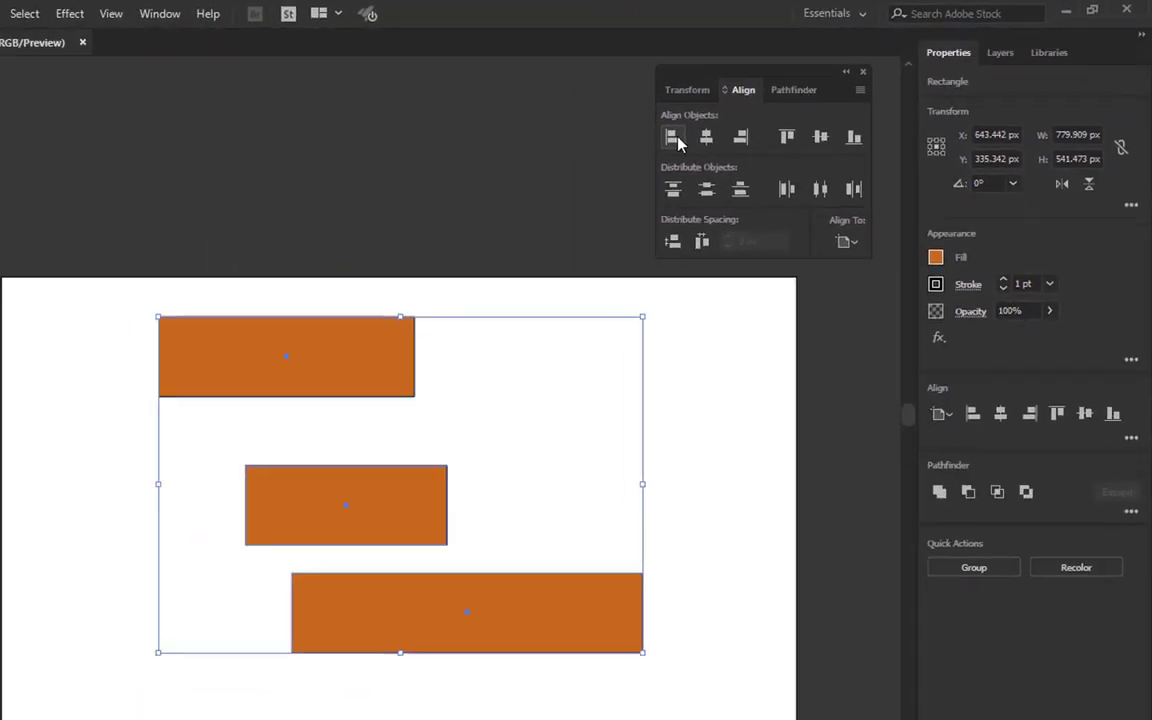
# Step: Try left-aligning the three rectangles to the artboard, undo the alignment and deselect them
pyautogui.click(675, 141)
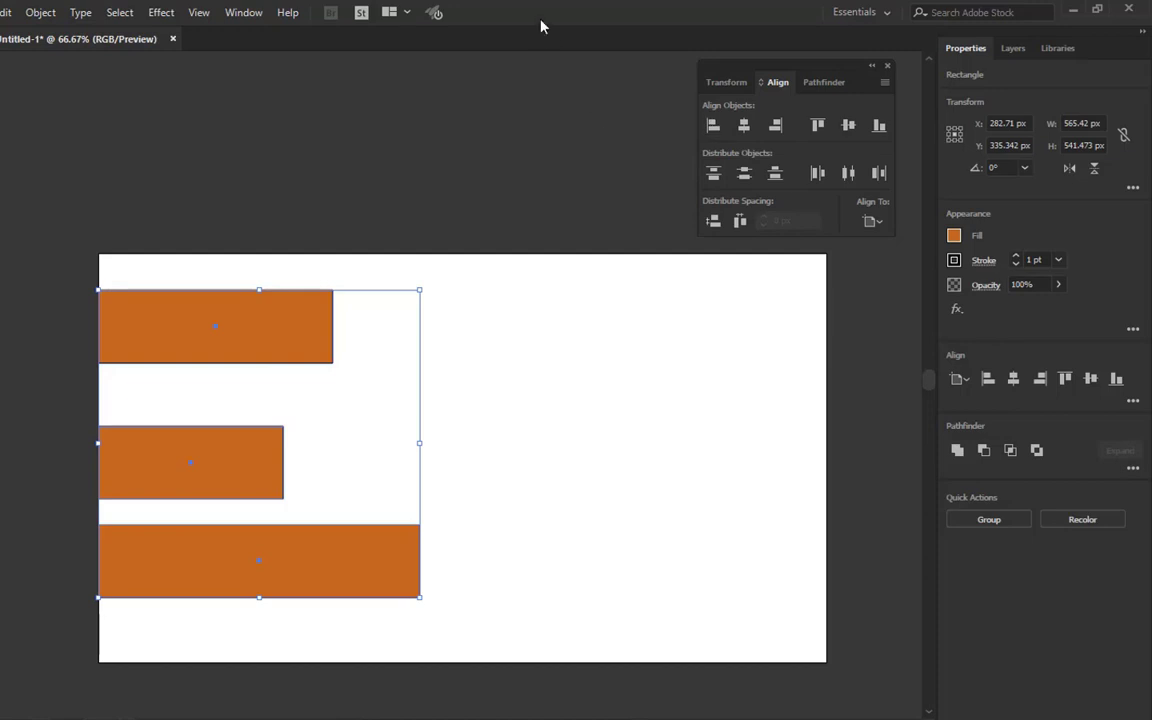
pyautogui.hotkey('ctrl', 'z')
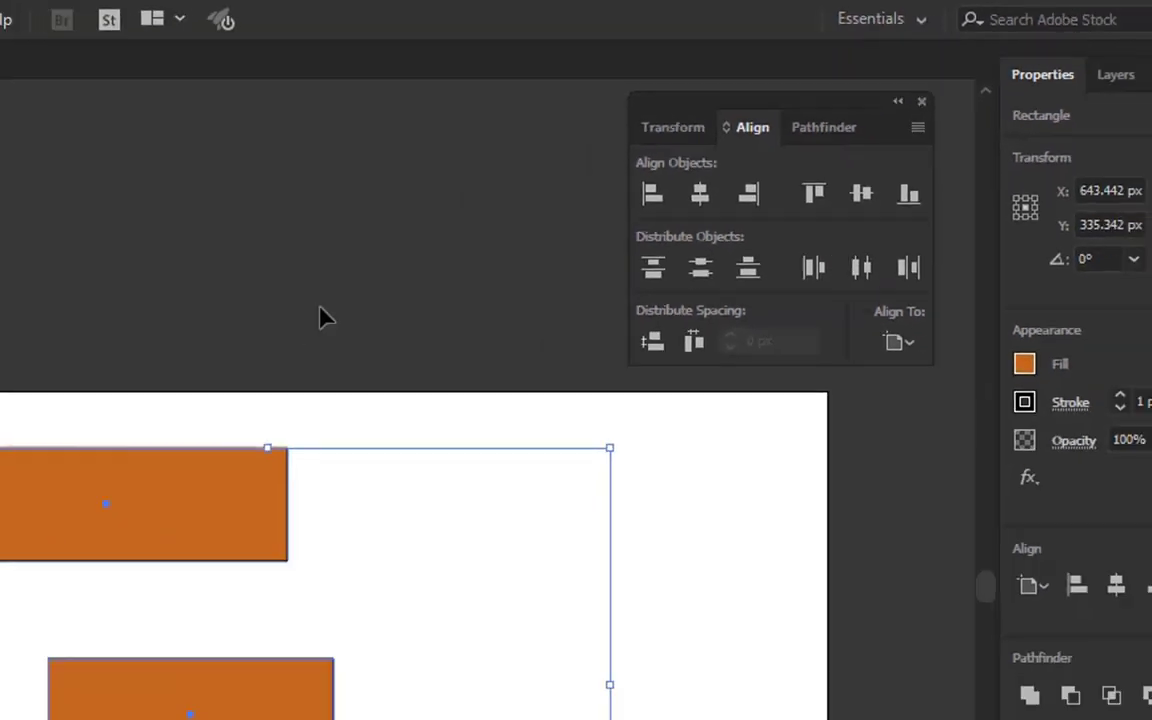
pyautogui.click(321, 316)
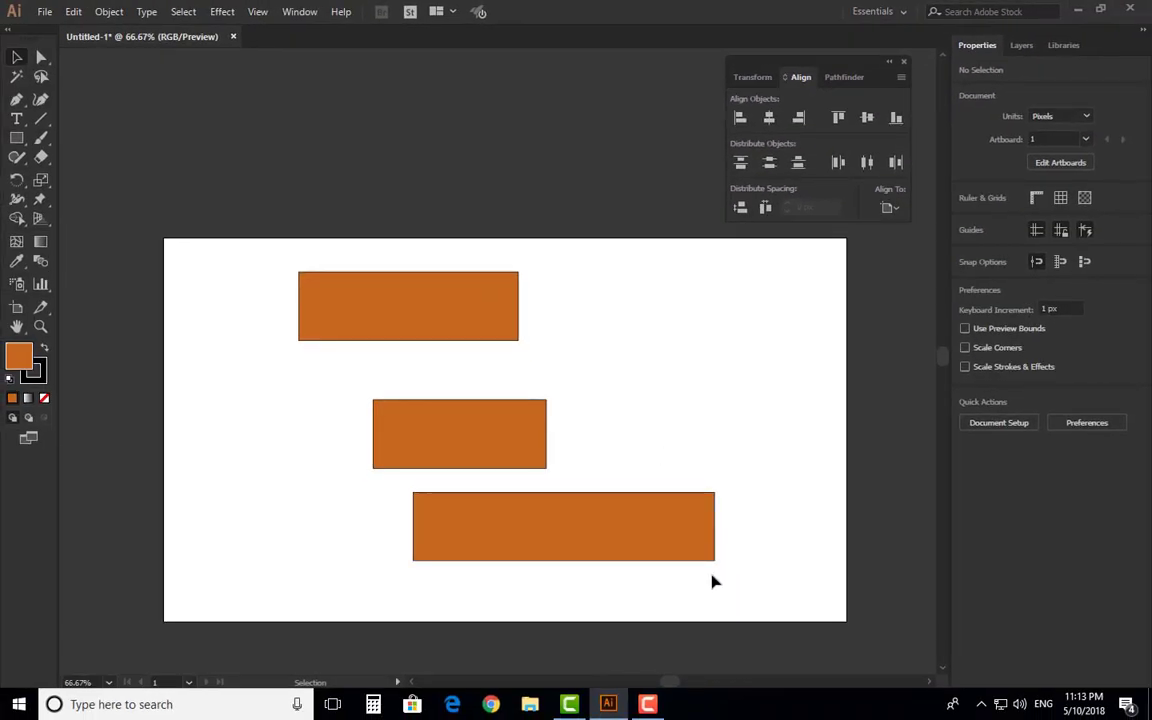
# Step: Select the three rectangles and move them off the artboard, into the empty area above it
pyautogui.moveTo(733, 581); pyautogui.dragTo(306, 278)
pyautogui.moveTo(411, 311); pyautogui.dragTo(275, 62)
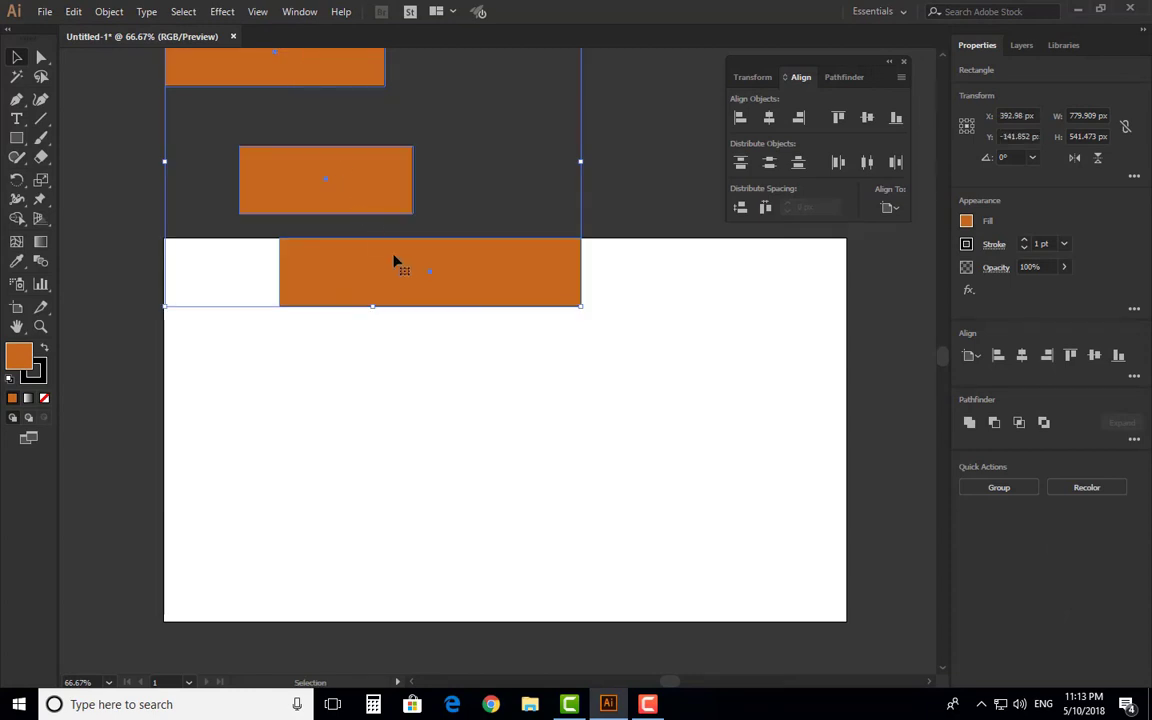
pyautogui.moveTo(393, 260); pyautogui.dragTo(345, 176)
# Step: Draw an orange square about 144 px wide in the lower-left part of the empty artboard
pyautogui.click(16, 138)
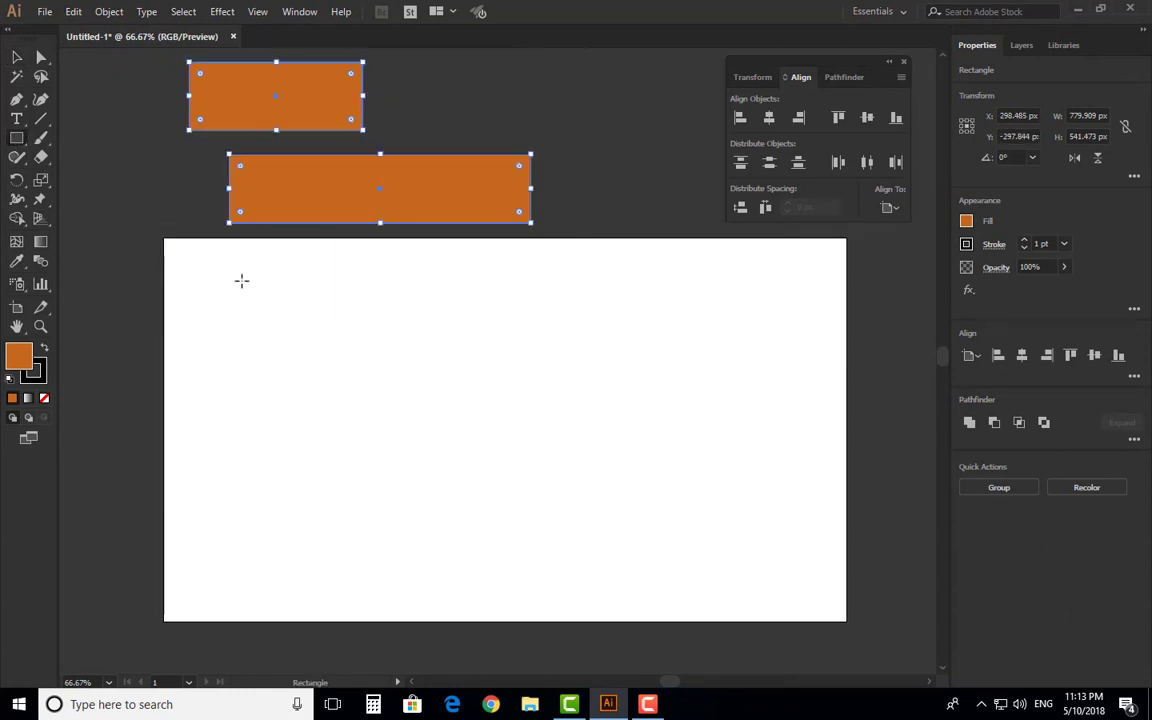
pyautogui.moveTo(427, 378)
pyautogui.mouseDown()
pyautogui.moveTo(507, 454)
pyautogui.moveTo(311, 478)
pyautogui.mouseUp()
pyautogui.click(16, 57)
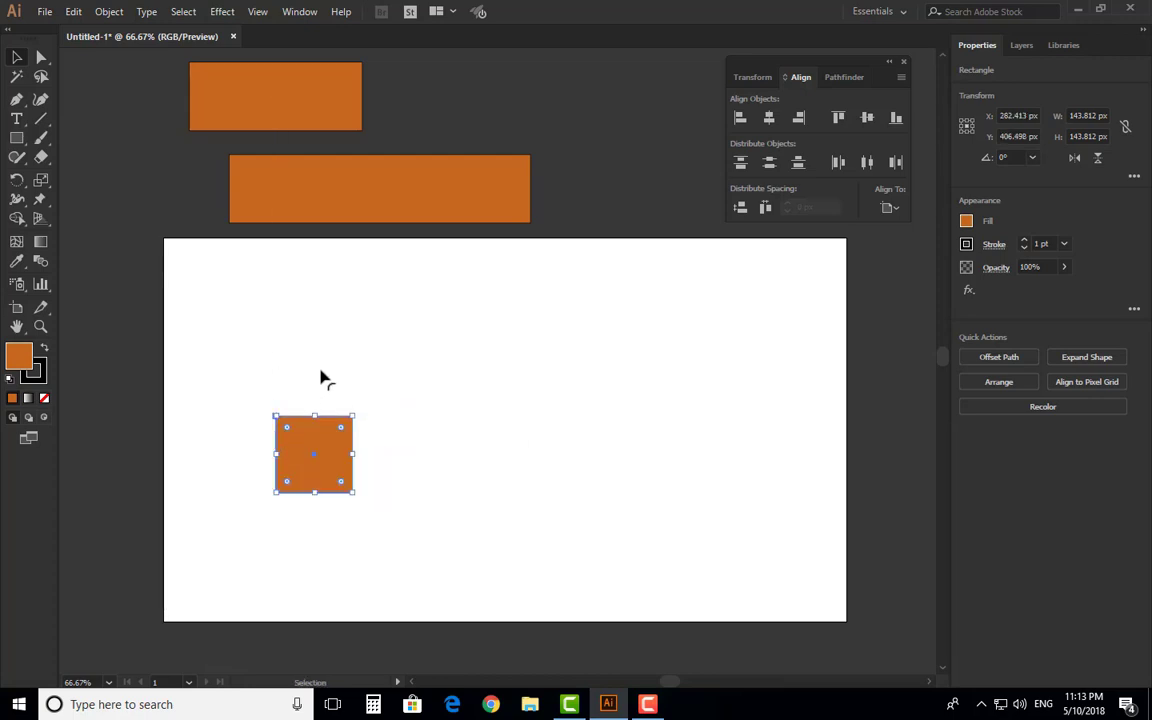
# Step: With the square selected, set alignment relative to the artboard and centre the square horizontally
pyautogui.click(237, 399)
pyautogui.moveTo(229, 370); pyautogui.dragTo(399, 507)
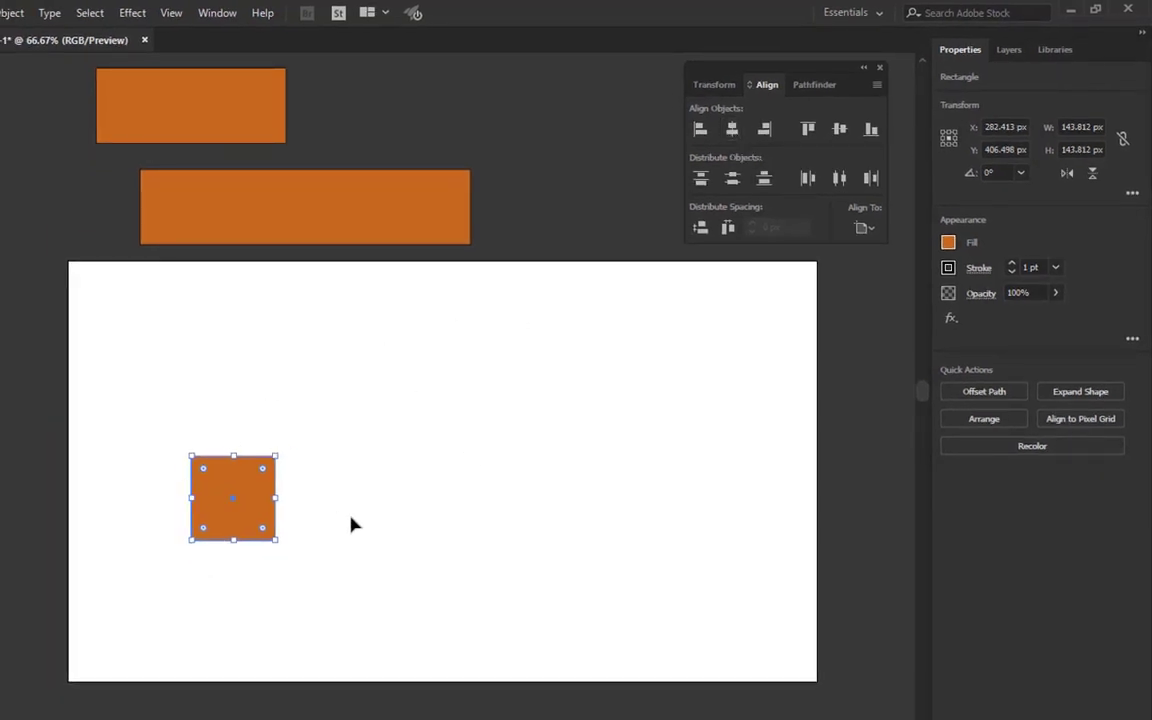
pyautogui.moveTo(155, 423); pyautogui.dragTo(292, 540)
pyautogui.click(872, 232)
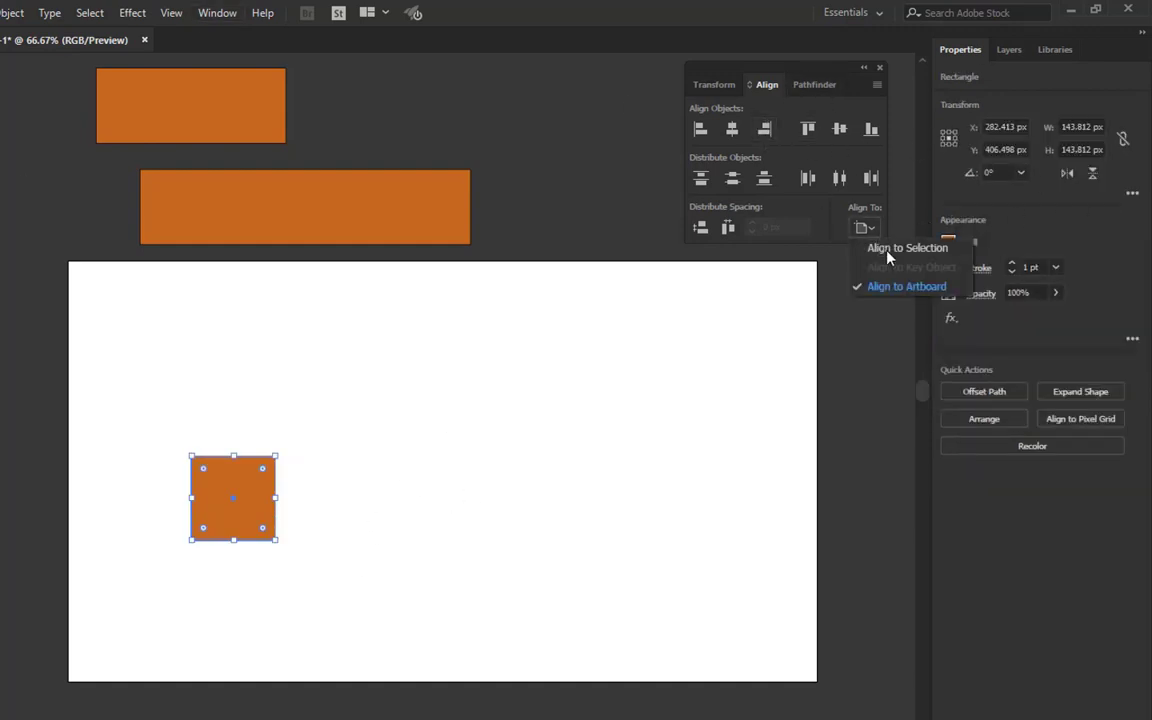
pyautogui.click(946, 298)
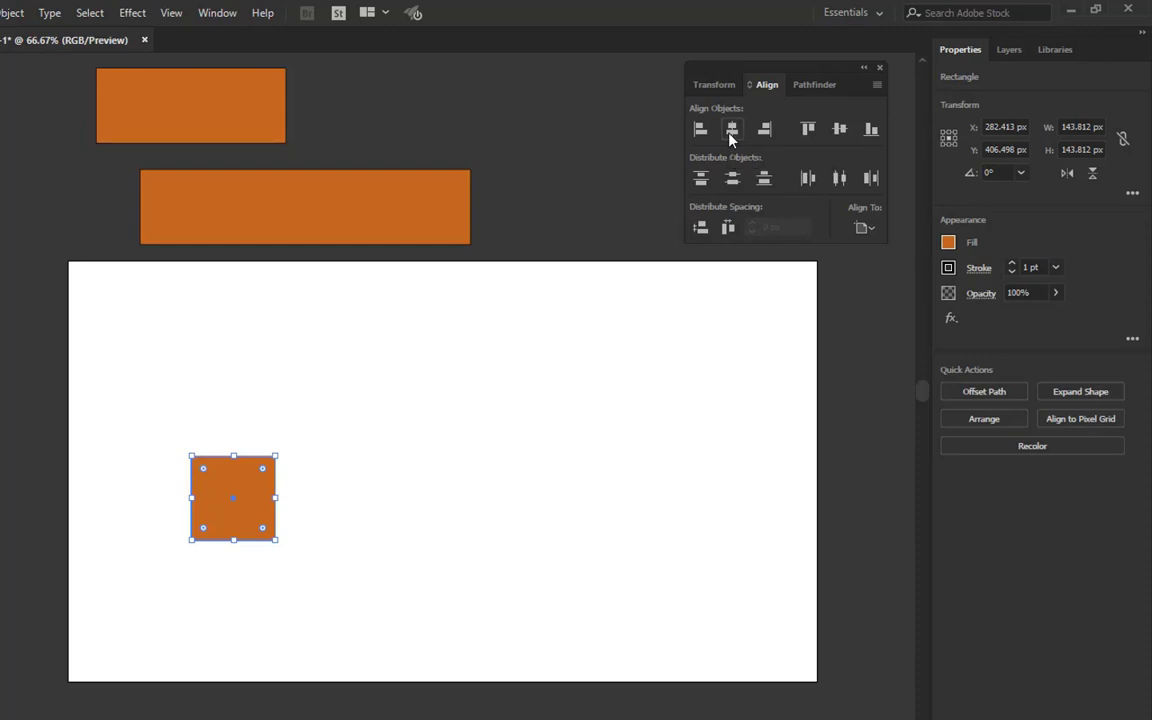
pyautogui.click(730, 130)
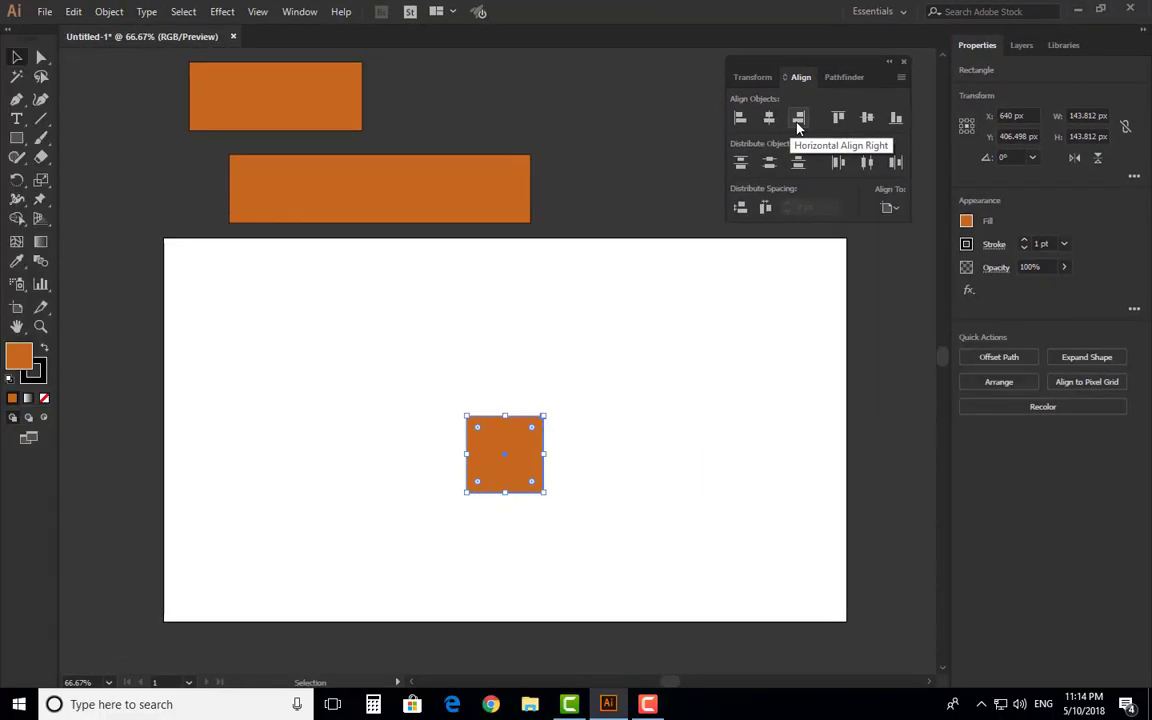
# Step: Align the square to the artboard's right edge and top edge, and finish by centring it vertically and horizontally
pyautogui.click(396, 254)
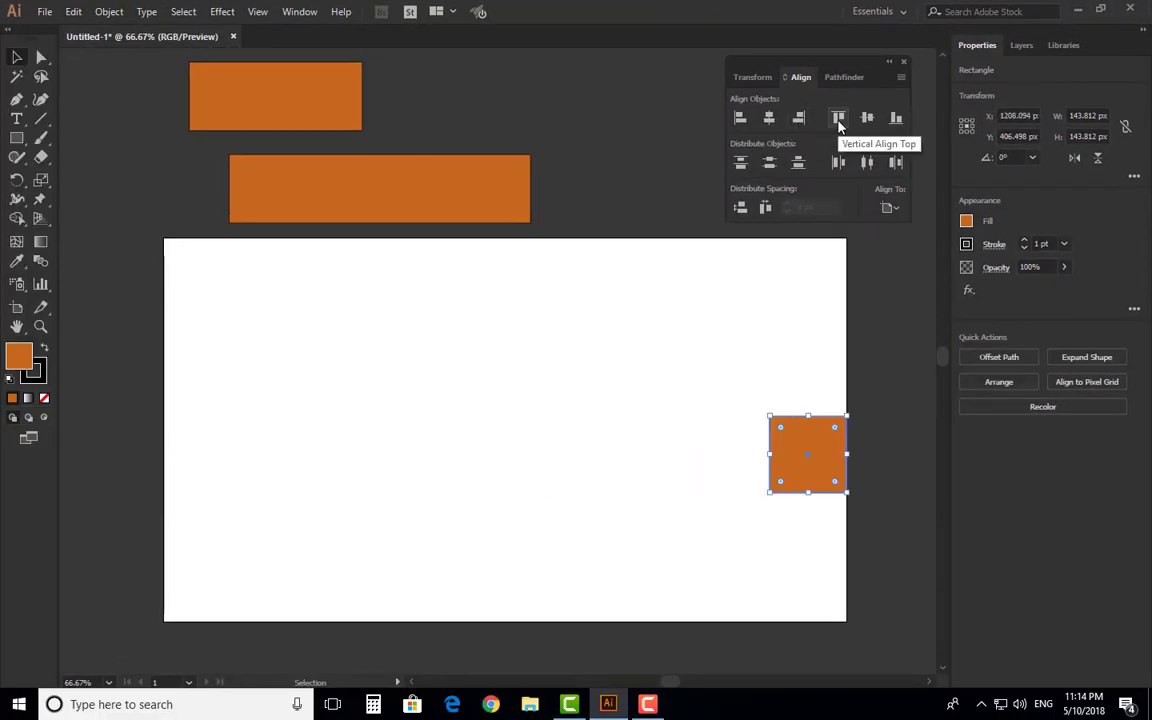
pyautogui.click(838, 118)
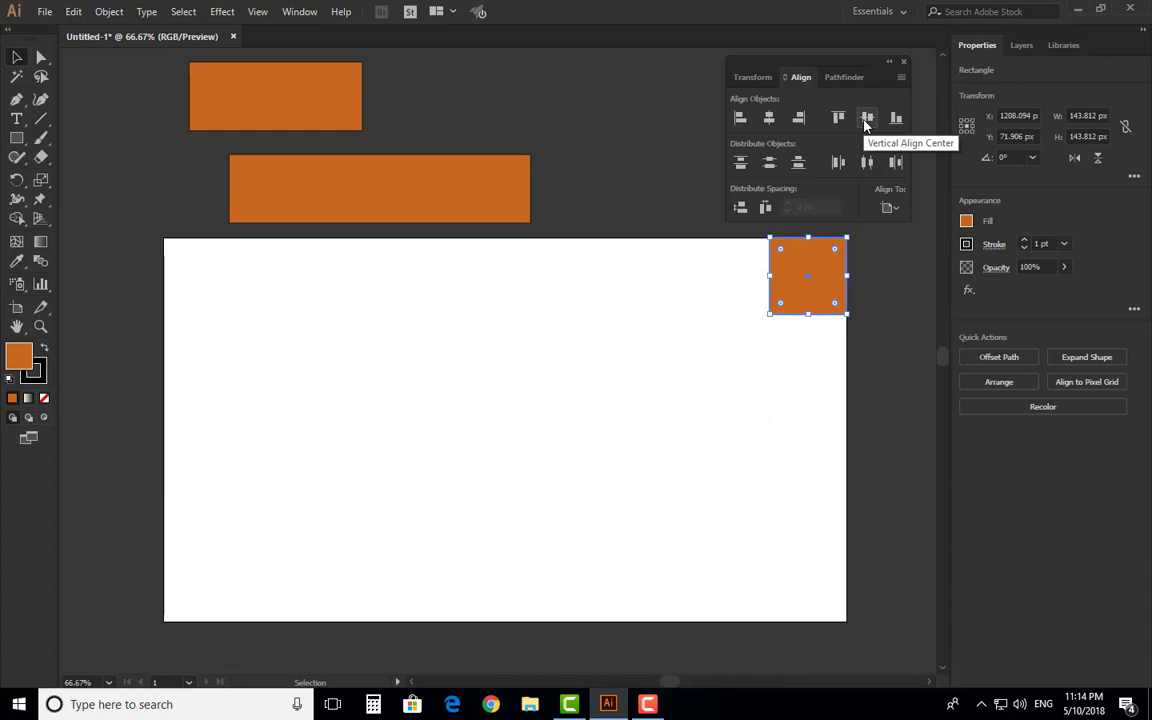
pyautogui.click(866, 122)
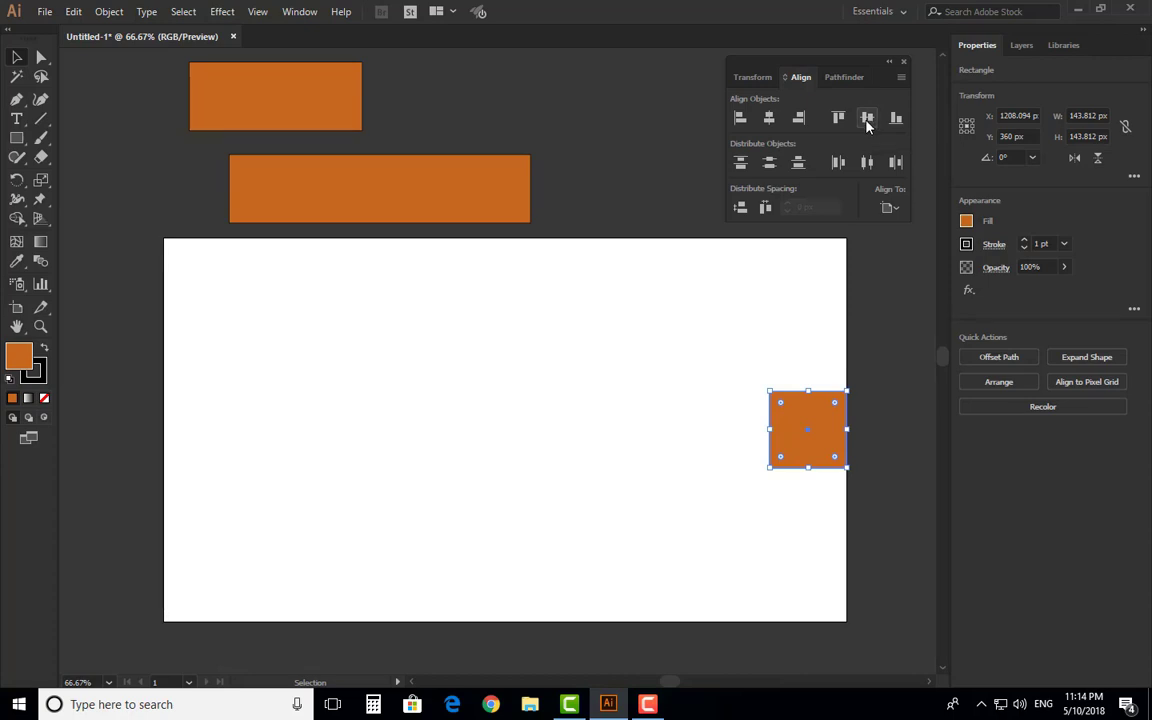
pyautogui.click(768, 120)
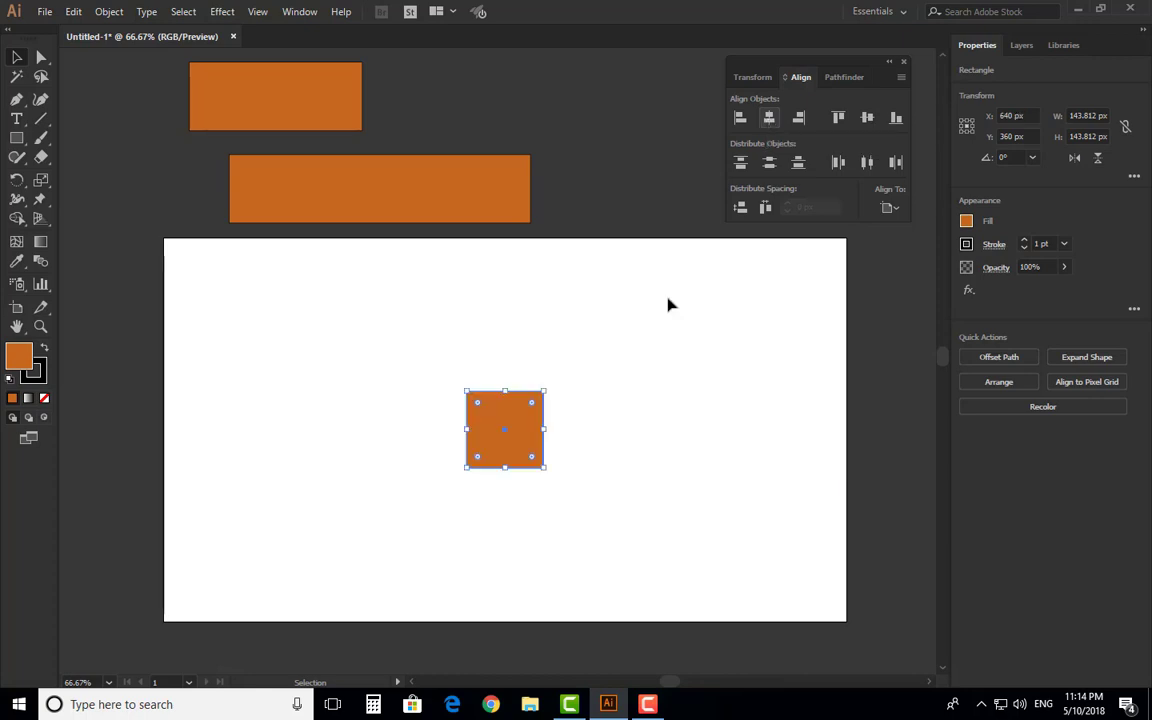
# Step: Reselect the centred square and align it to the artboard's bottom edge
pyautogui.click(378, 331)
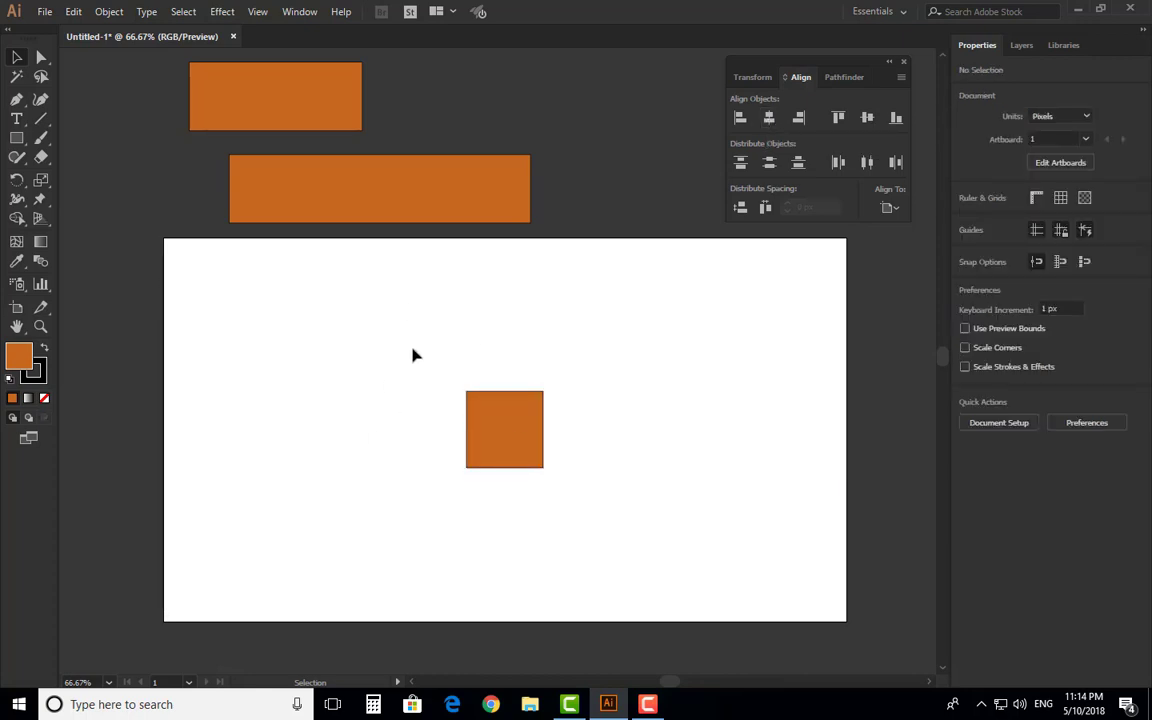
pyautogui.moveTo(370, 310); pyautogui.dragTo(653, 540)
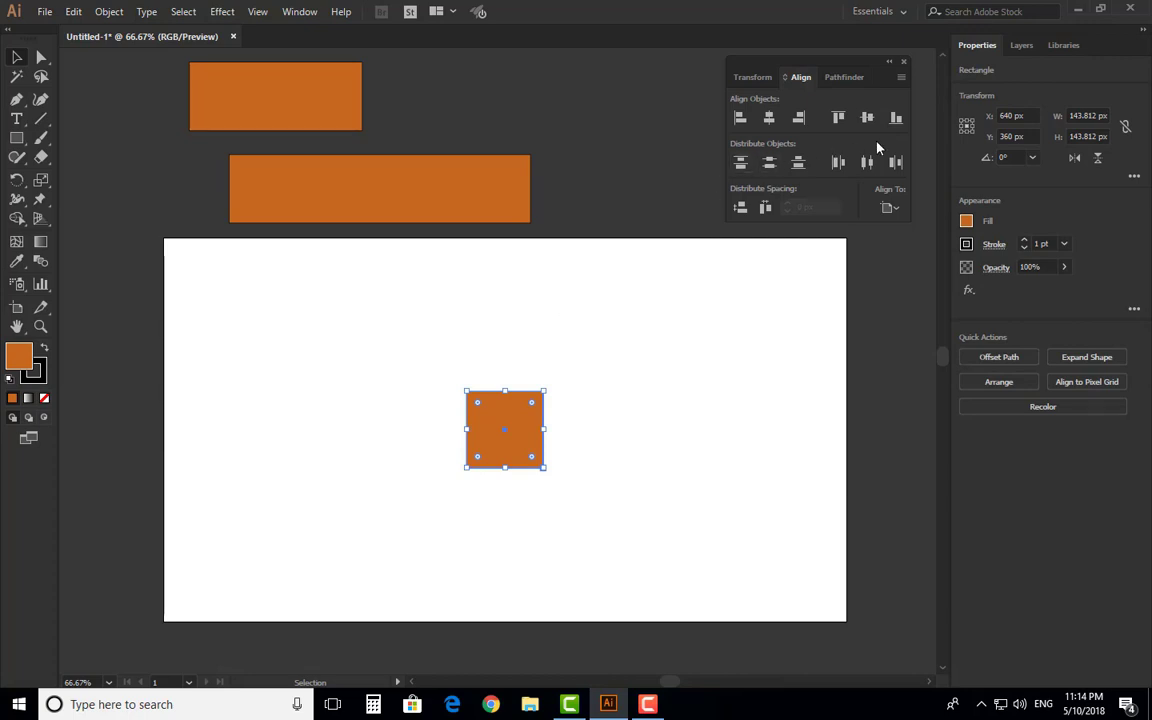
pyautogui.click(640, 376)
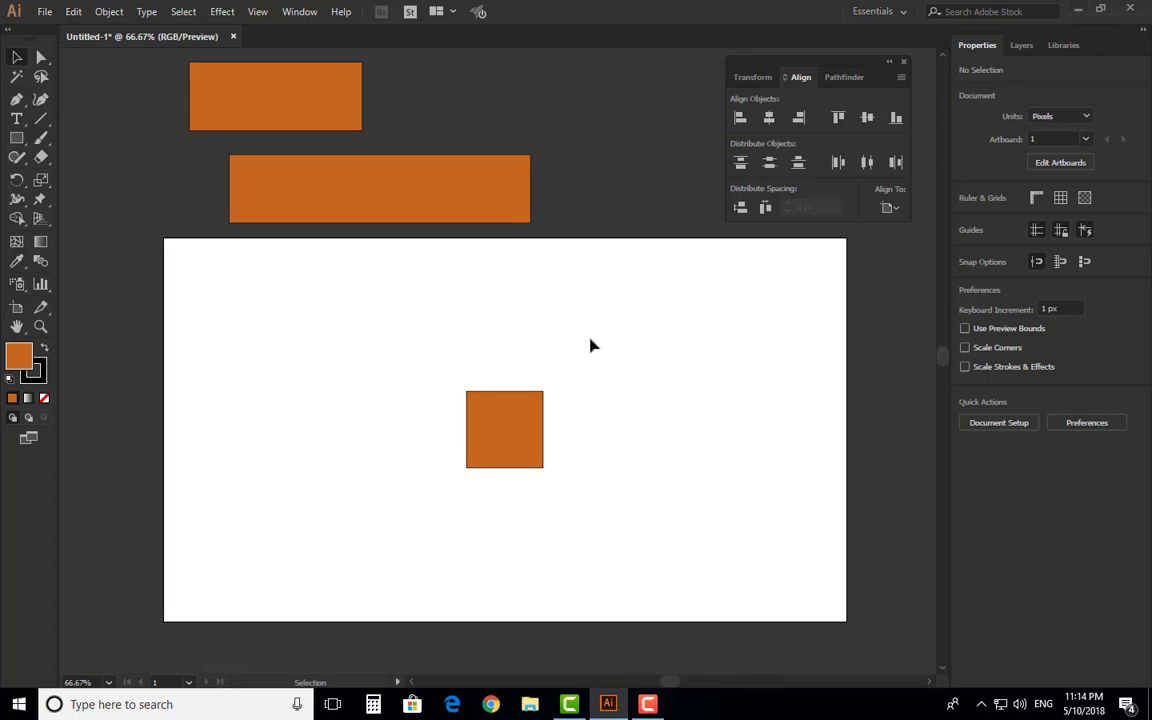
pyautogui.moveTo(533, 304); pyautogui.dragTo(458, 507)
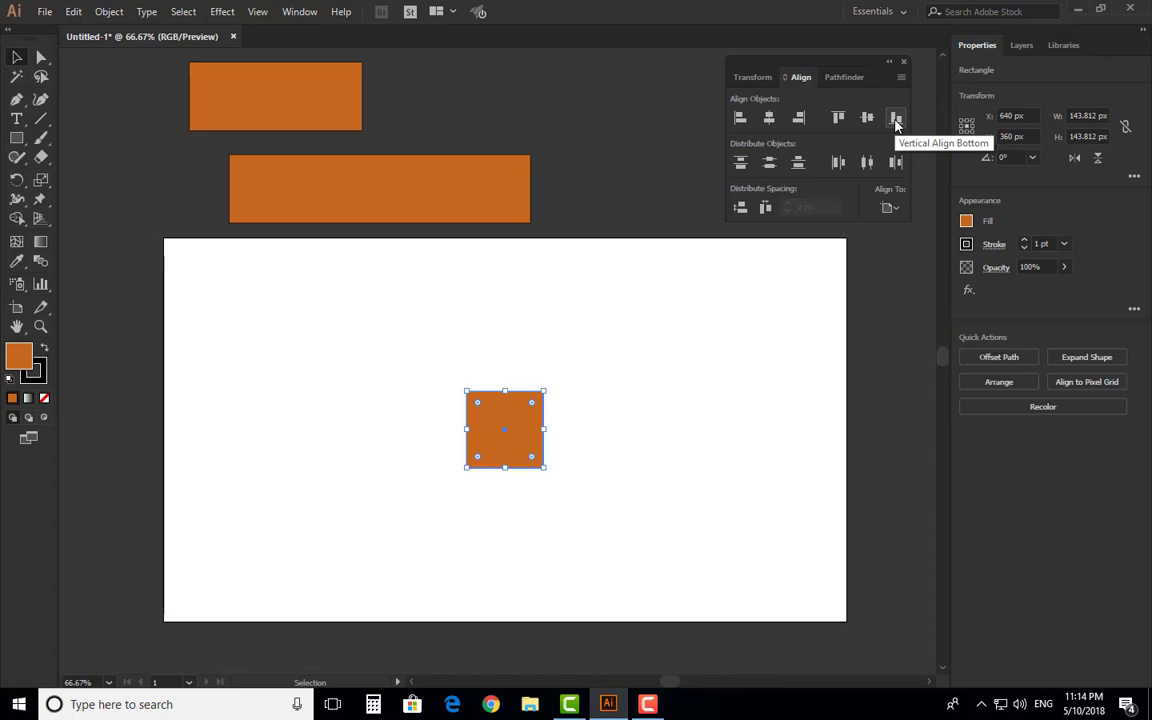
pyautogui.click(896, 120)
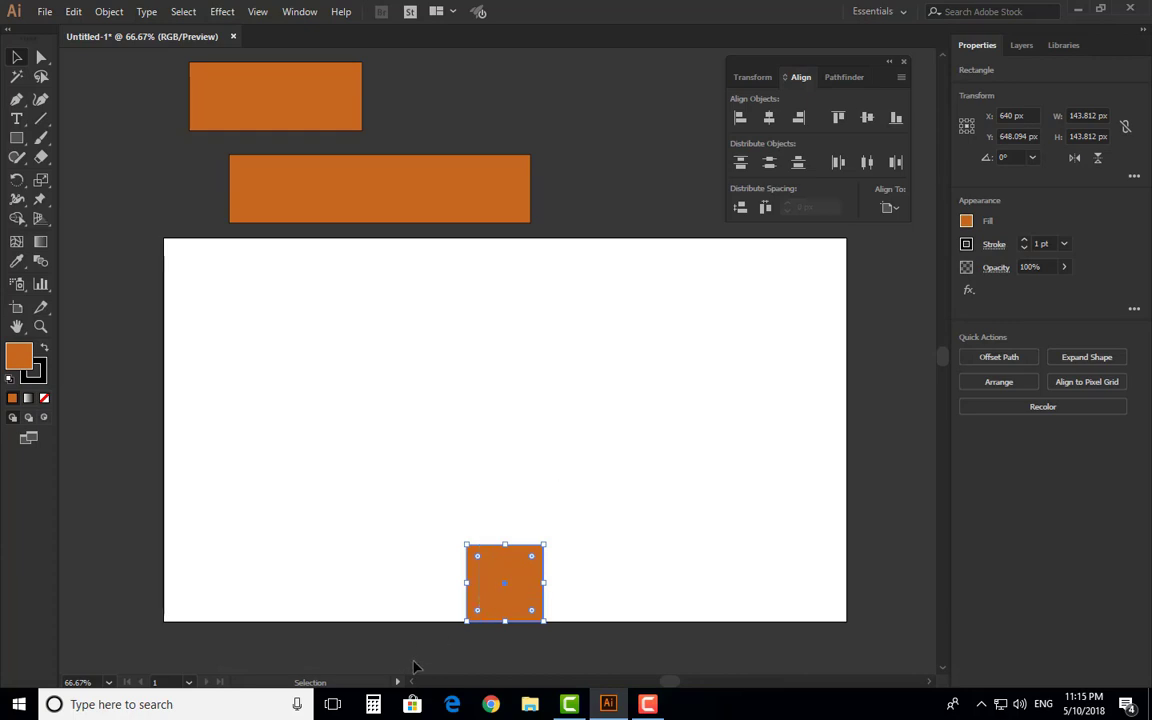
# Step: Delete the square and bring the three rectangles back onto the artboard, centred at about X 640, Y 288 px
pyautogui.press('Delete')
pyautogui.scroll(2, 504, 121)
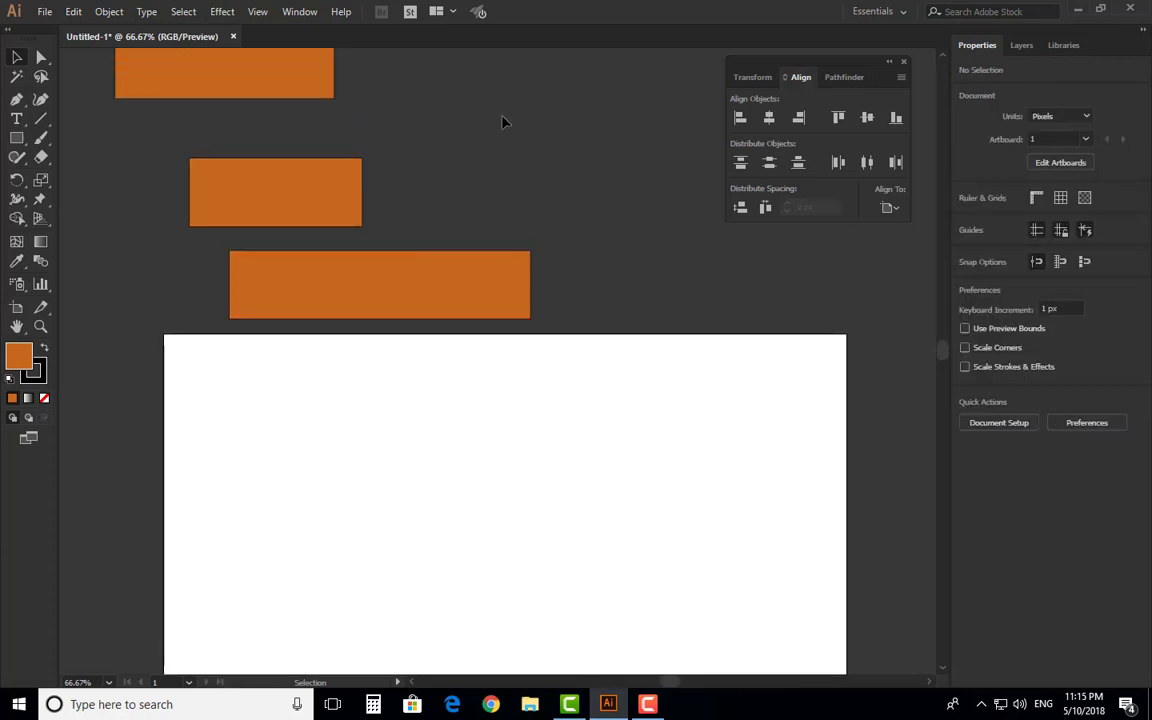
pyautogui.moveTo(365, 183); pyautogui.dragTo(490, 622)
pyautogui.scroll(-3, 610, 459)
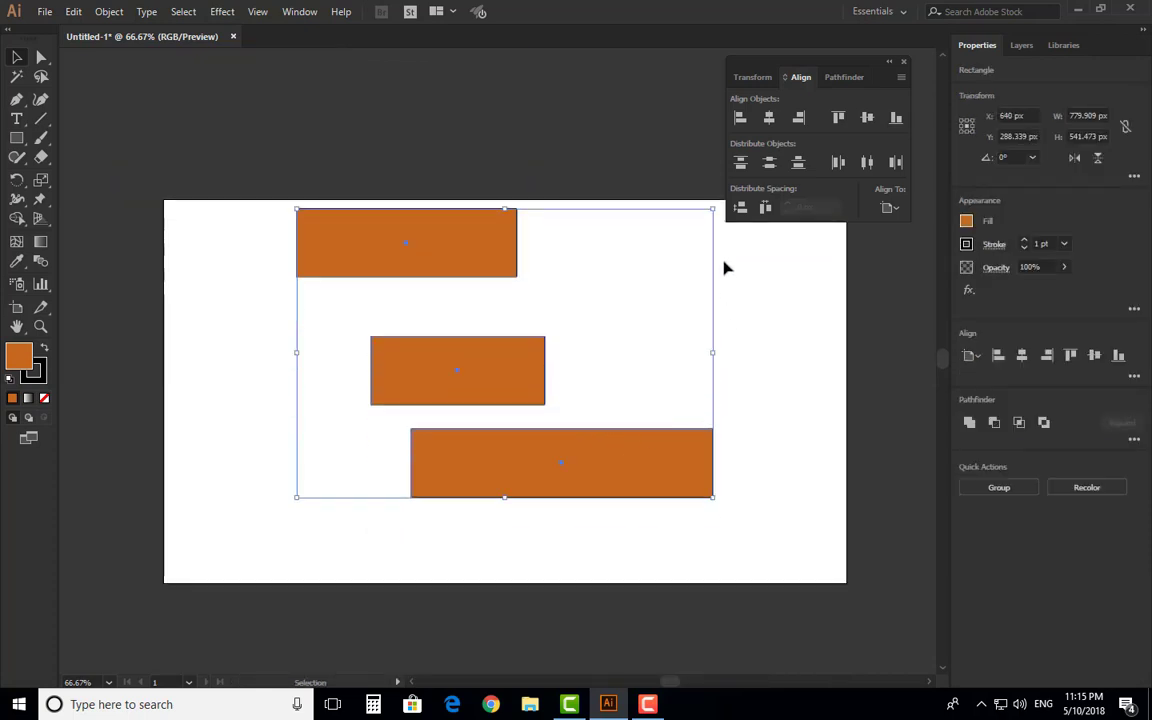
# Step: Rotate the three rectangles 90° and align them vertically to the artboard's bottom, centre and top in turn
pyautogui.moveTo(714, 203); pyautogui.dragTo(371, 120)
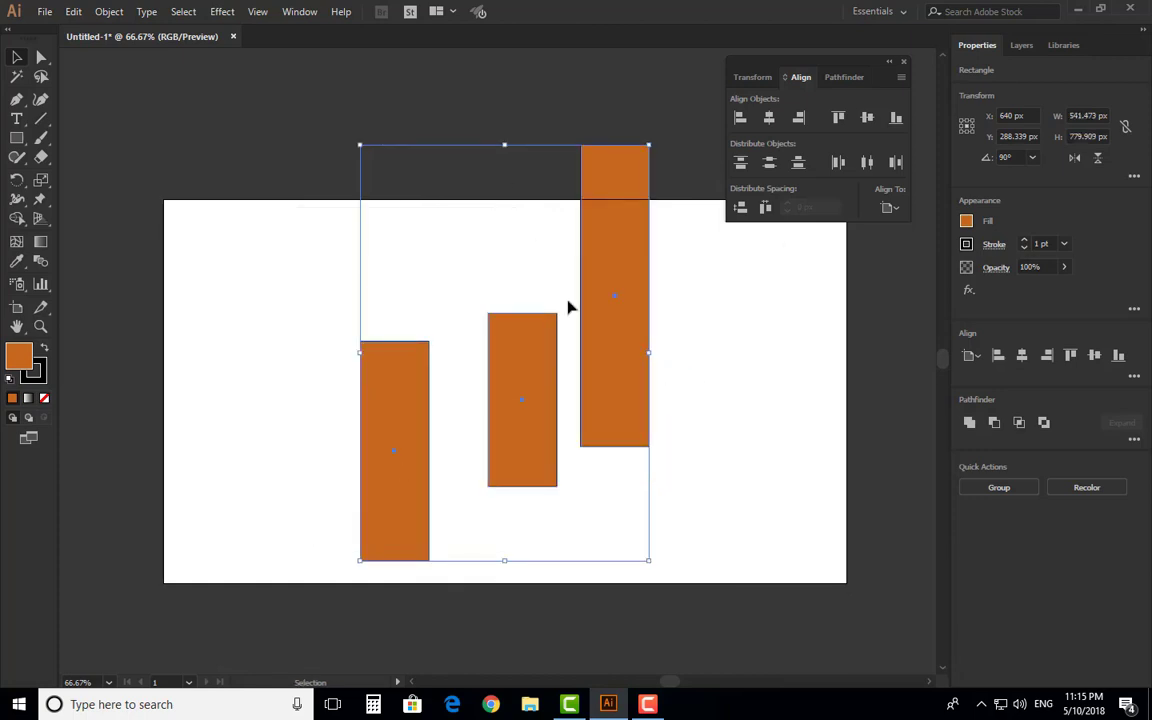
pyautogui.click(896, 119)
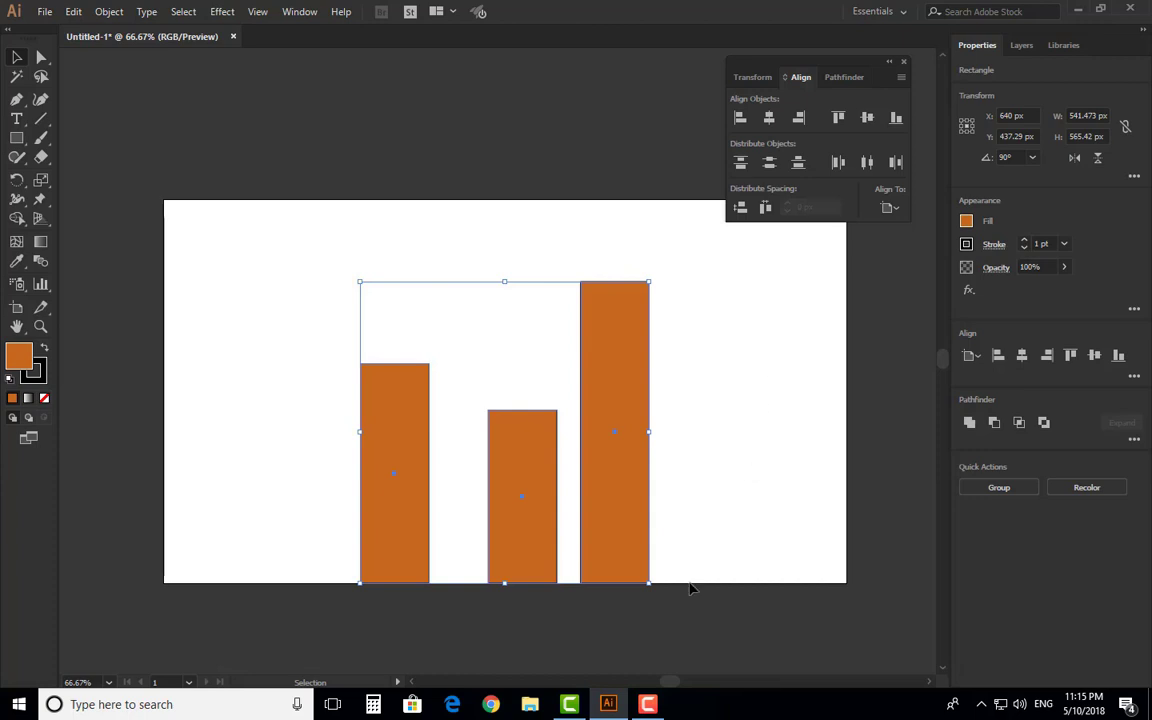
pyautogui.click(868, 119)
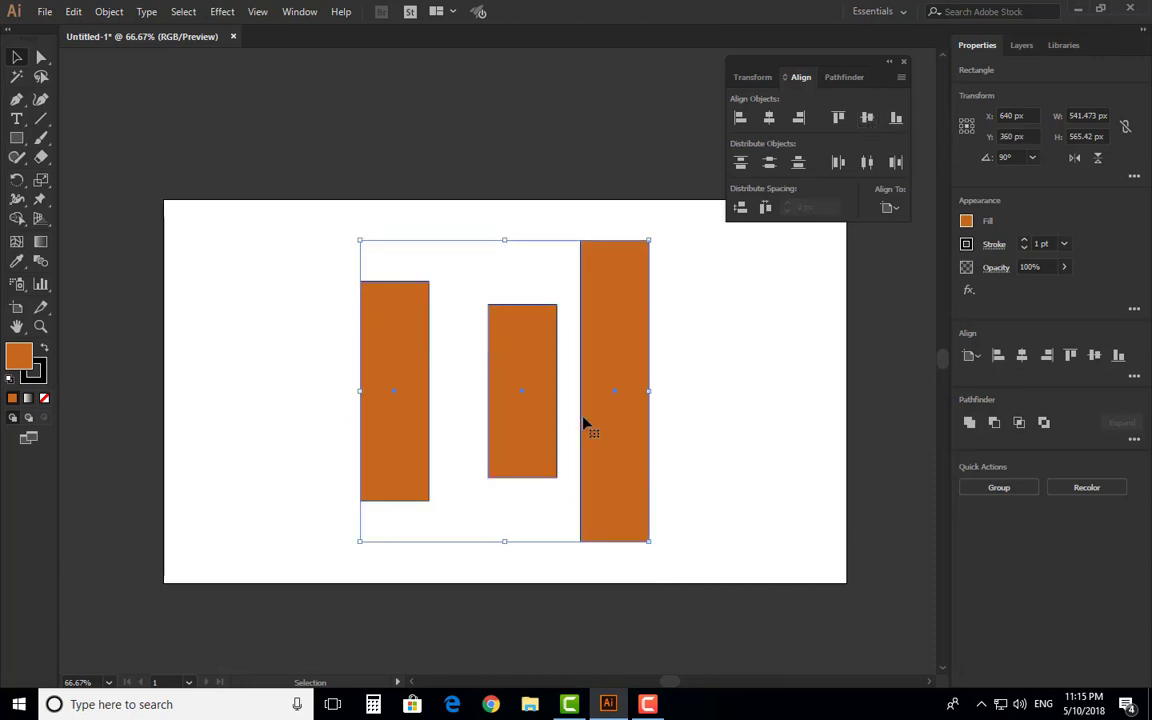
pyautogui.click(838, 119)
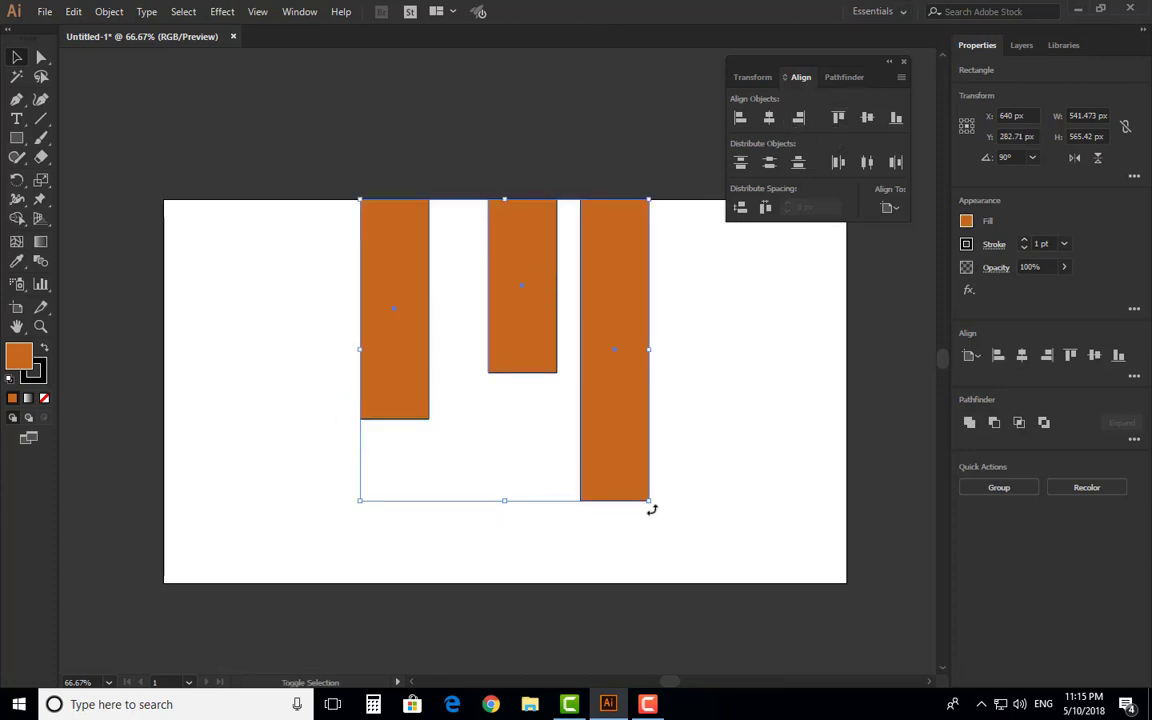
# Step: Rotate the rectangles back to horizontal and try right, centre and left alignment to the artboard, undoing the left one
pyautogui.moveTo(650, 506); pyautogui.dragTo(330, 469)
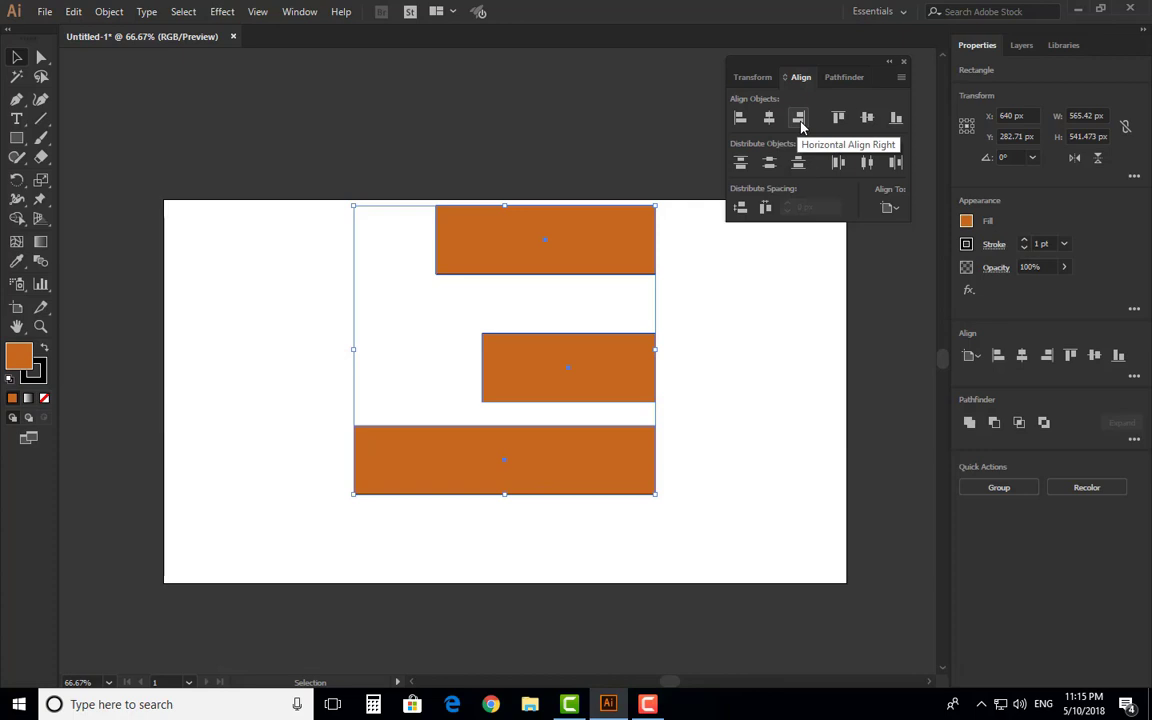
pyautogui.click(799, 119)
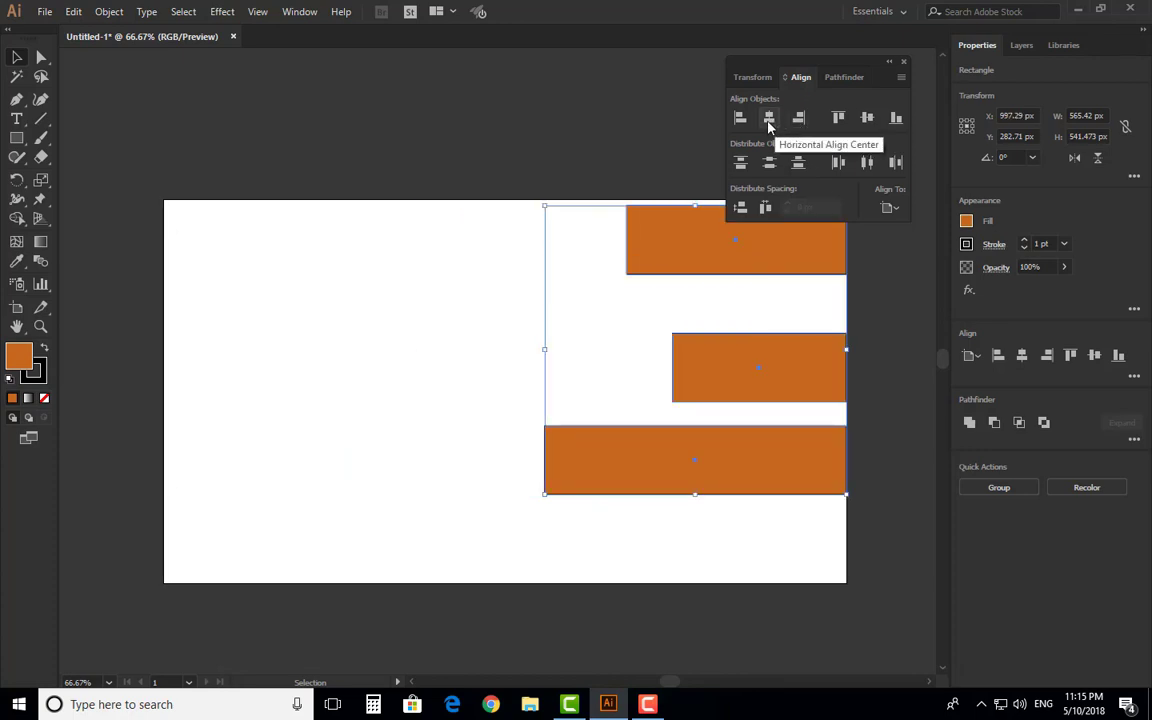
pyautogui.click(769, 119)
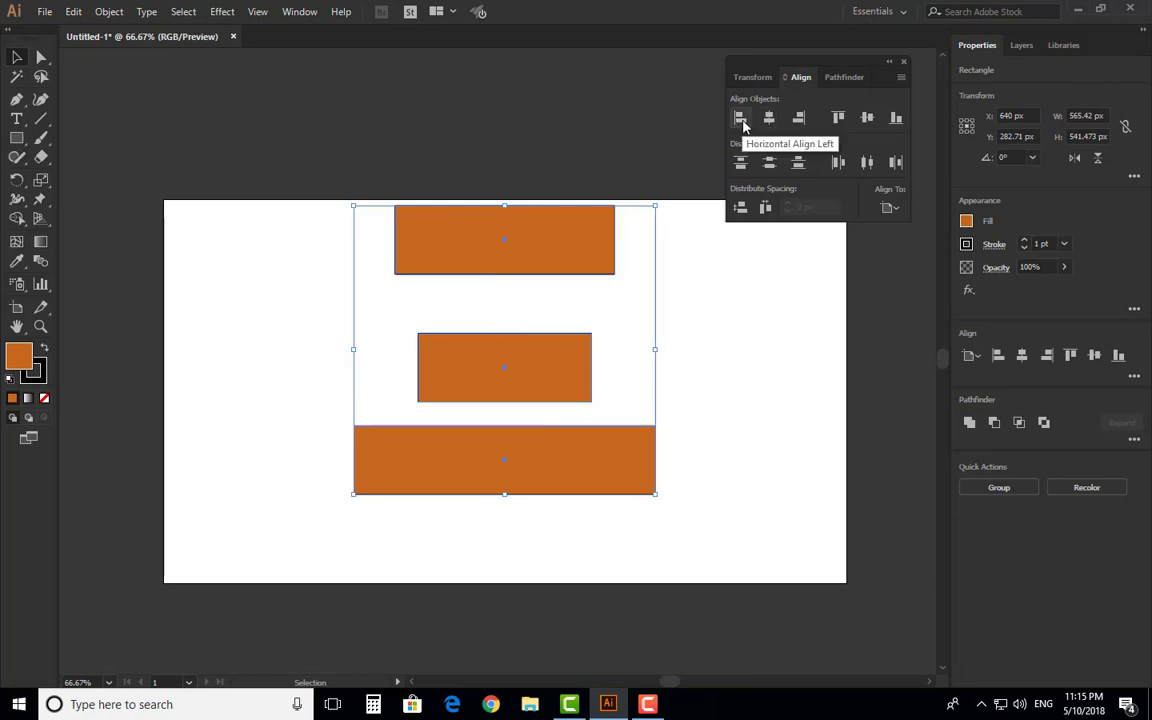
pyautogui.click(741, 119)
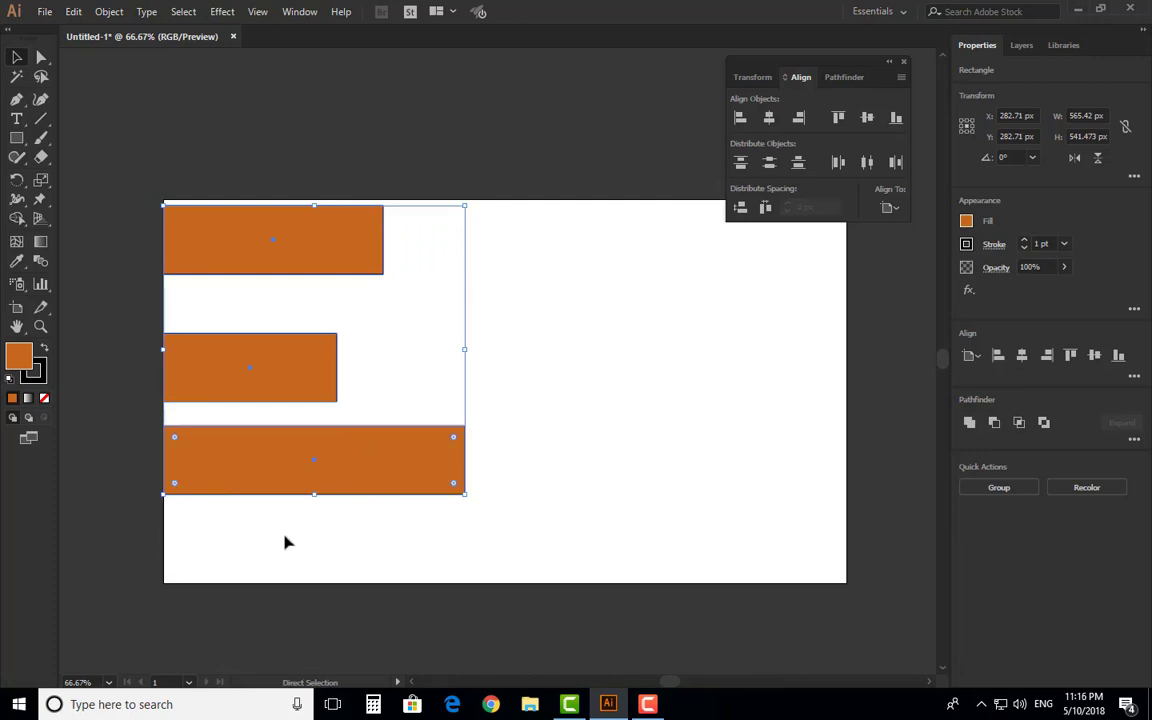
pyautogui.hotkey('ctrl', 'z')
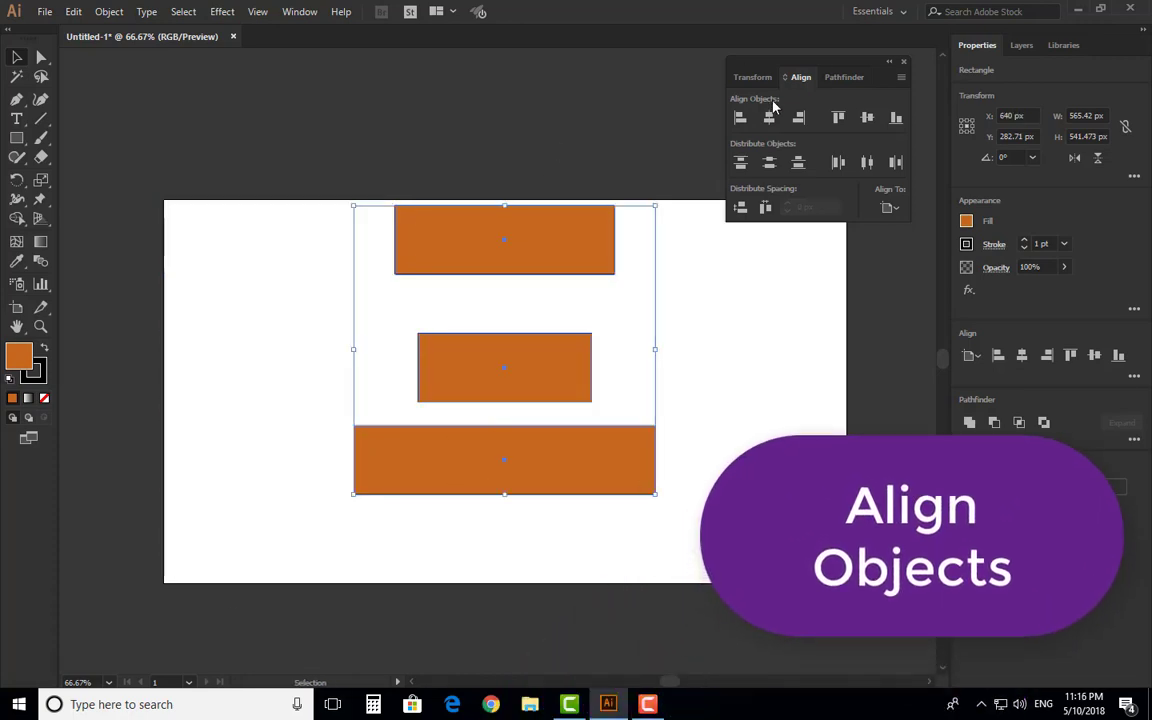
# Step: Nudge the three centred rectangles down together to about Y 334 px
pyautogui.press('Down')
pyautogui.press('Down')
pyautogui.press('Down')
pyautogui.press('Down')
pyautogui.press('Down')
pyautogui.press('Down')
pyautogui.press('Down')
pyautogui.press('Down')
pyautogui.press('Down')
pyautogui.press('Down')
pyautogui.press('Down')
pyautogui.press('Down')
pyautogui.press('Down')
pyautogui.press('Down')
pyautogui.press('Down')
pyautogui.press('Down')
pyautogui.press('Down')
pyautogui.press('Down')
pyautogui.press('Down')
pyautogui.press('Down')
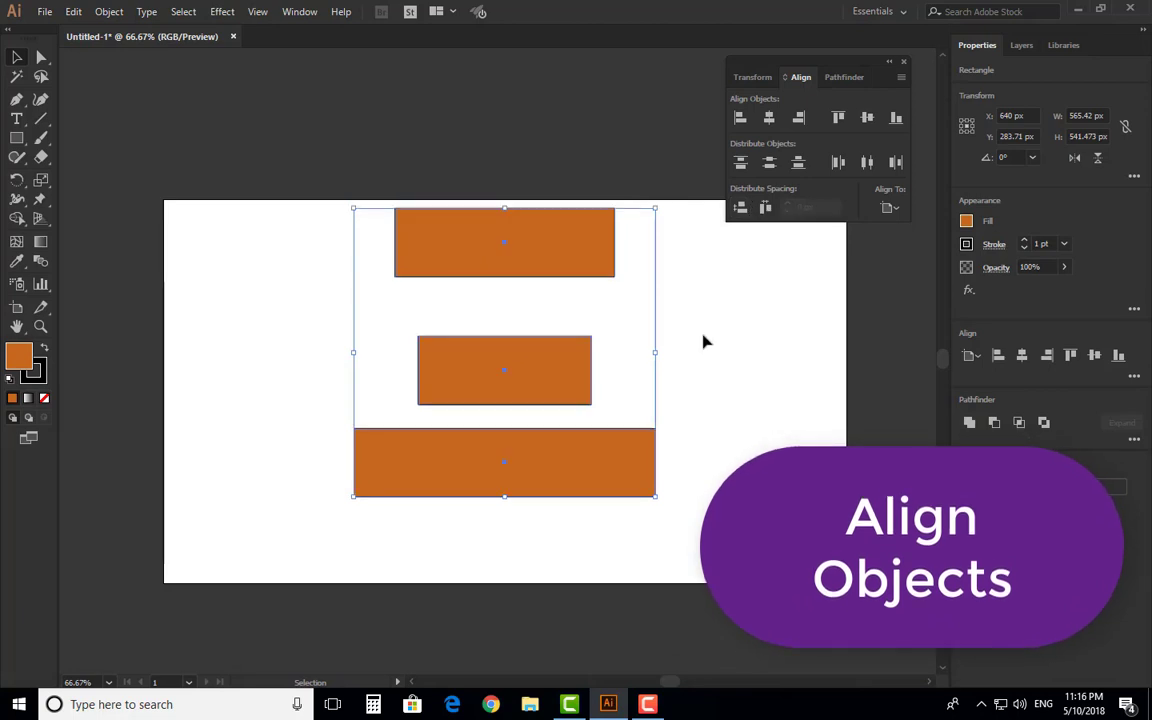
pyautogui.press('Down')
pyautogui.press('Down')
pyautogui.press('Down')
pyautogui.press('Down')
pyautogui.press('Down')
pyautogui.press('Down')
pyautogui.press('Down')
pyautogui.press('Down')
pyautogui.press('Down')
pyautogui.press('Down')
pyautogui.press('Down')
pyautogui.press('Down')
pyautogui.press('Down')
pyautogui.press('Down')
pyautogui.press('Down')
pyautogui.press('Down')
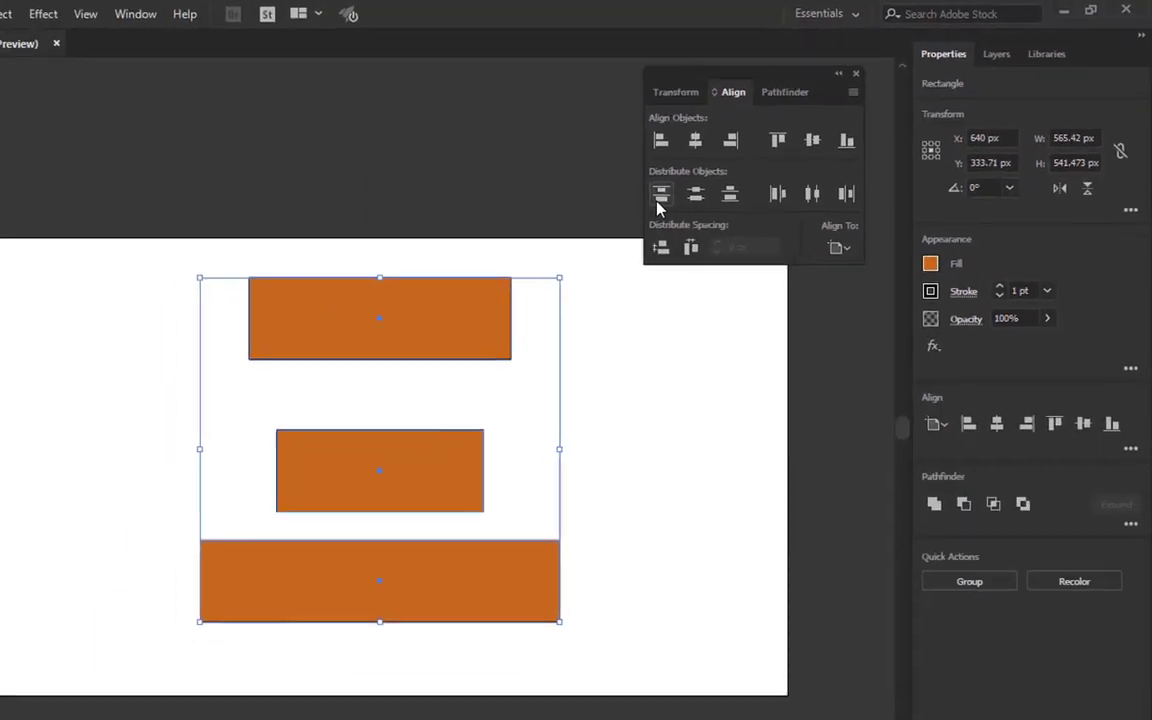
# Step: Distribute the three rectangles vertically by their top edges across the artboard and inspect the upper and lower ones individually
pyautogui.click(265, 352)
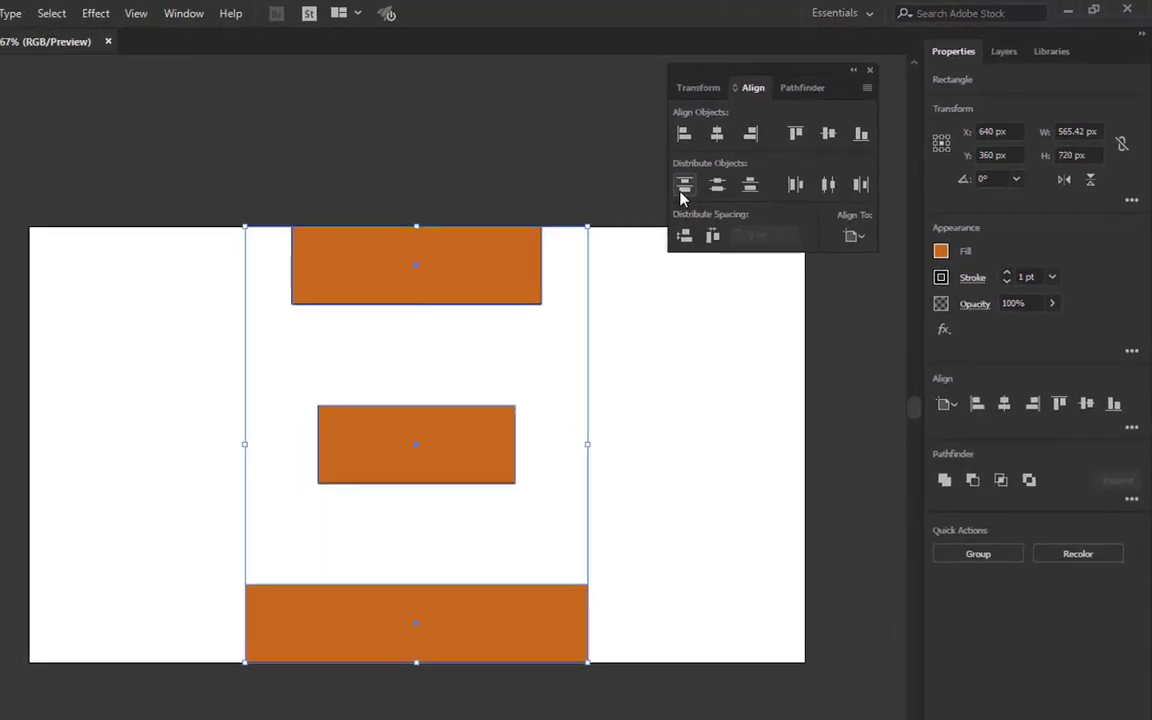
pyautogui.click(527, 175)
pyautogui.click(380, 256)
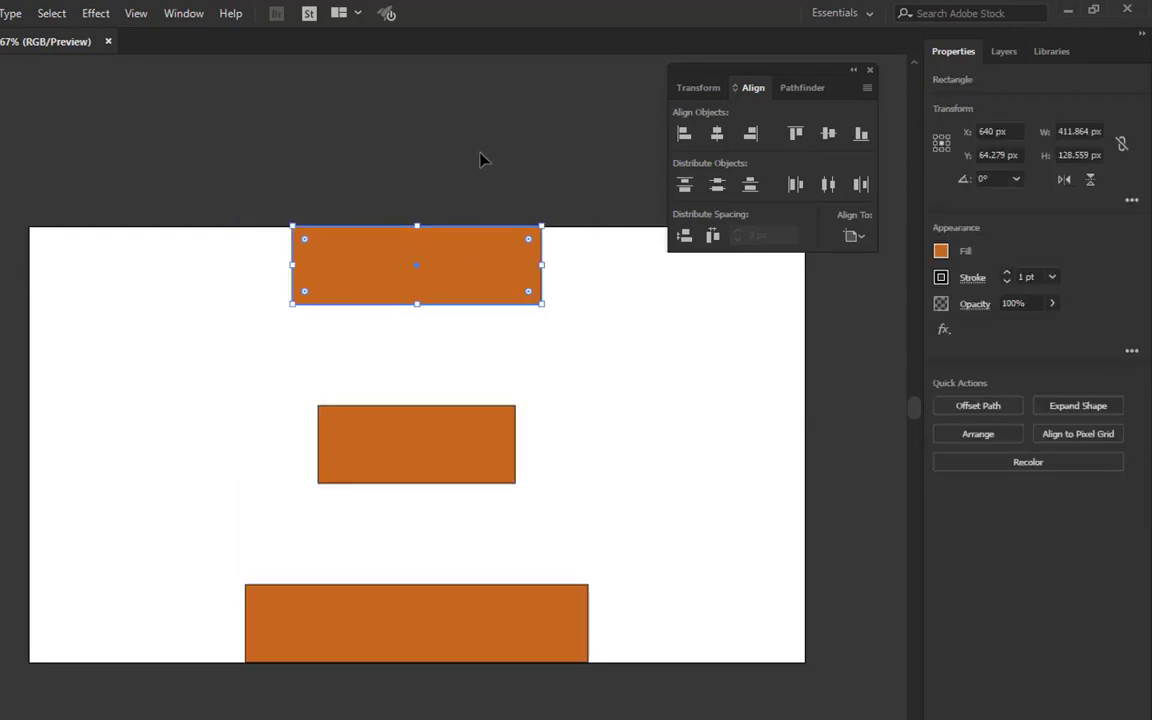
pyautogui.click(424, 647)
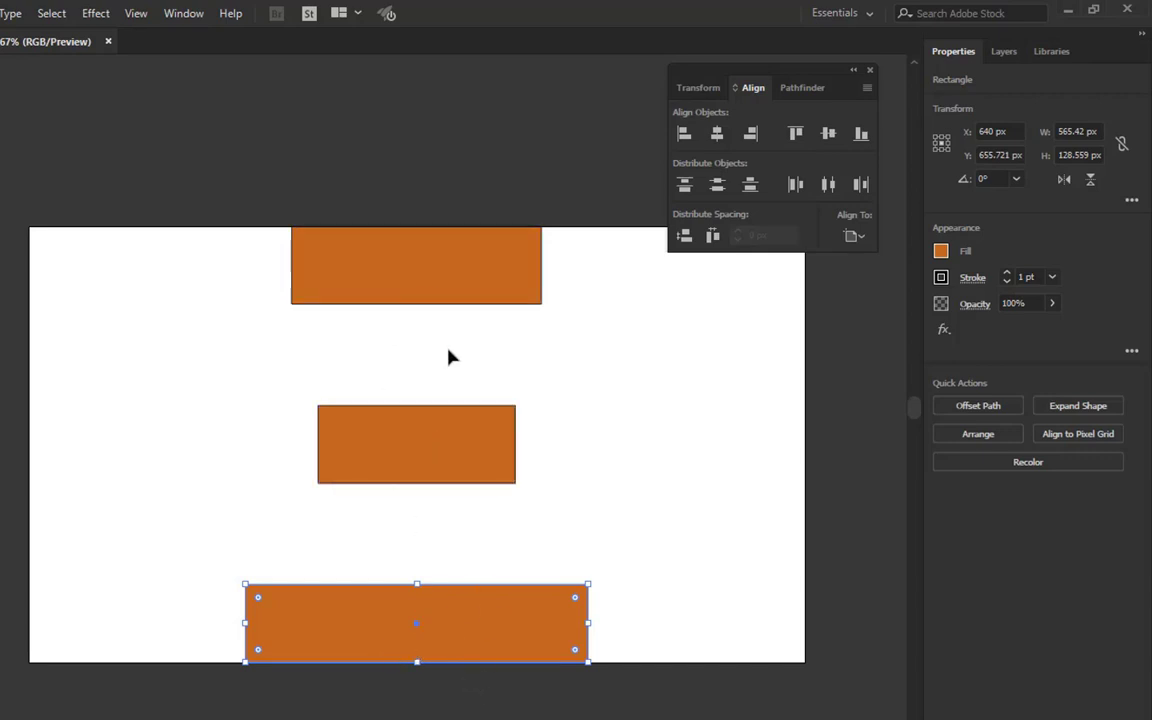
pyautogui.click(420, 338)
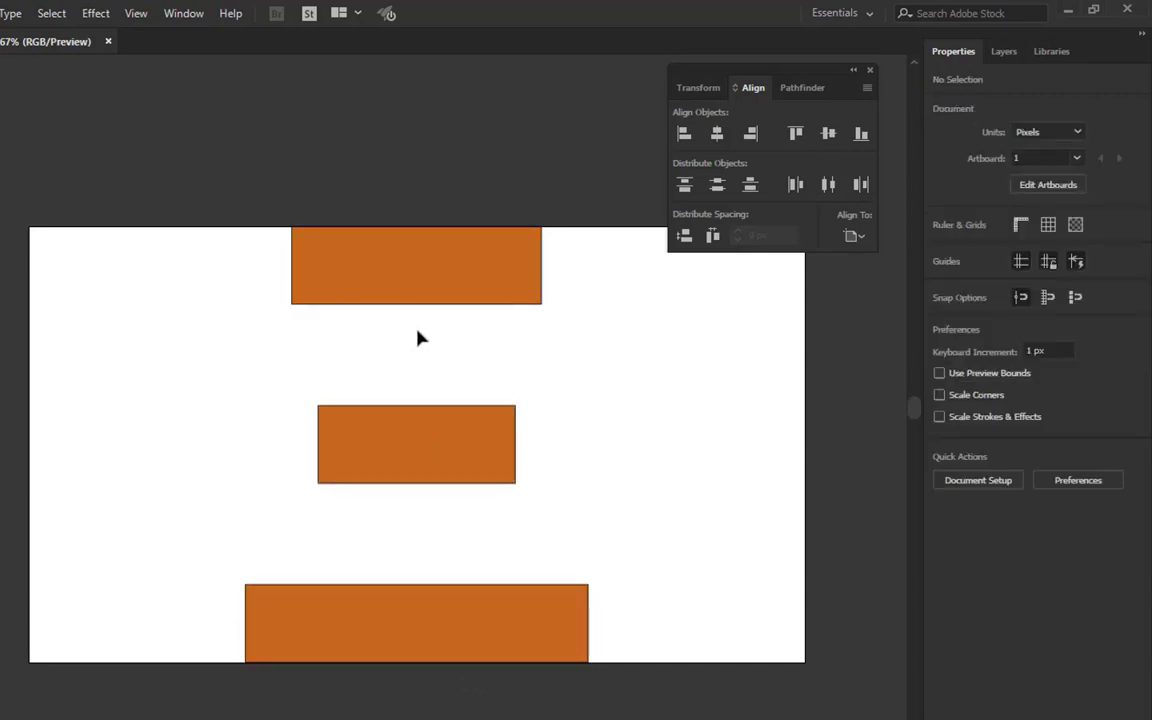
# Step: Select all three distributed rectangles and rotate them 90° into upright bars
pyautogui.moveTo(689, 664); pyautogui.dragTo(300, 210)
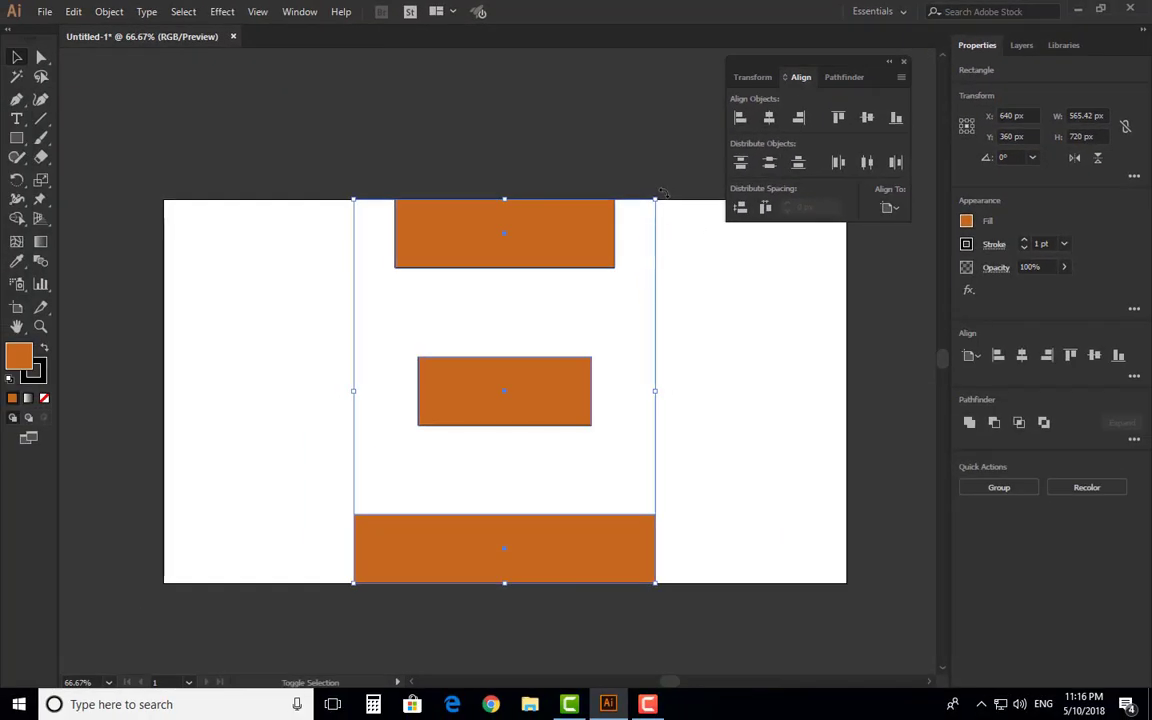
pyautogui.moveTo(660, 190); pyautogui.dragTo(310, 240)
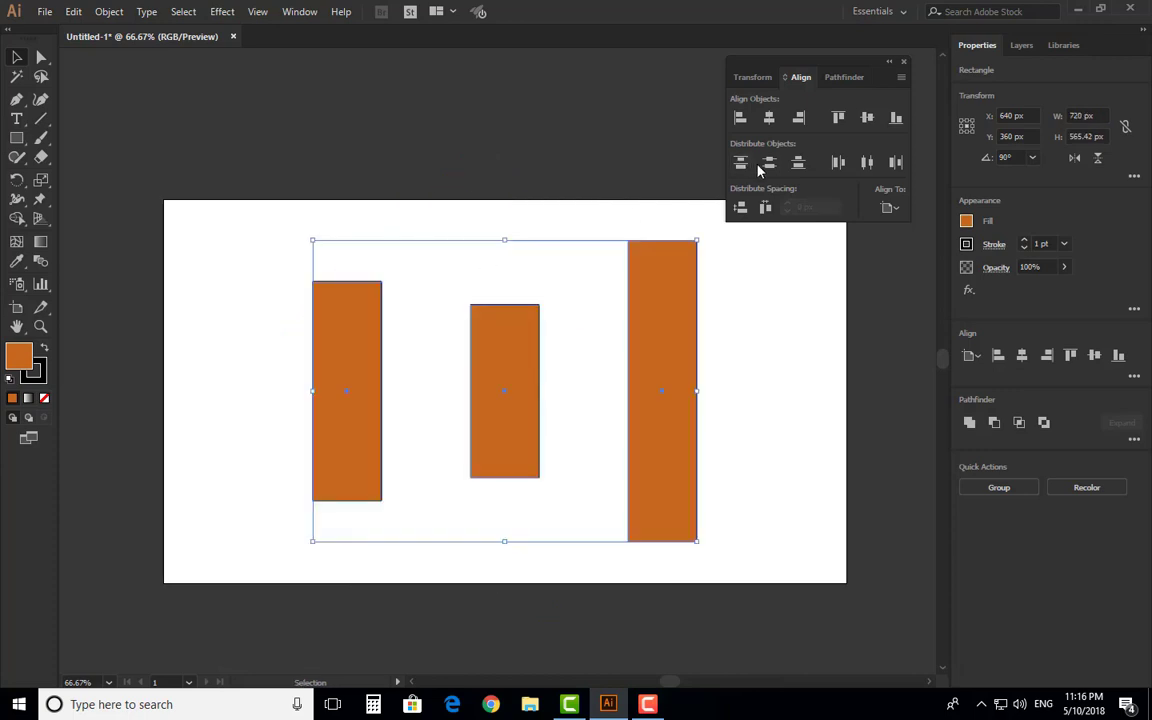
# Step: Distribute the three upright bars vertically by their centres across the artboard, repeating the distribution after shifting the middle bar down and toward the left bar
pyautogui.click(769, 162)
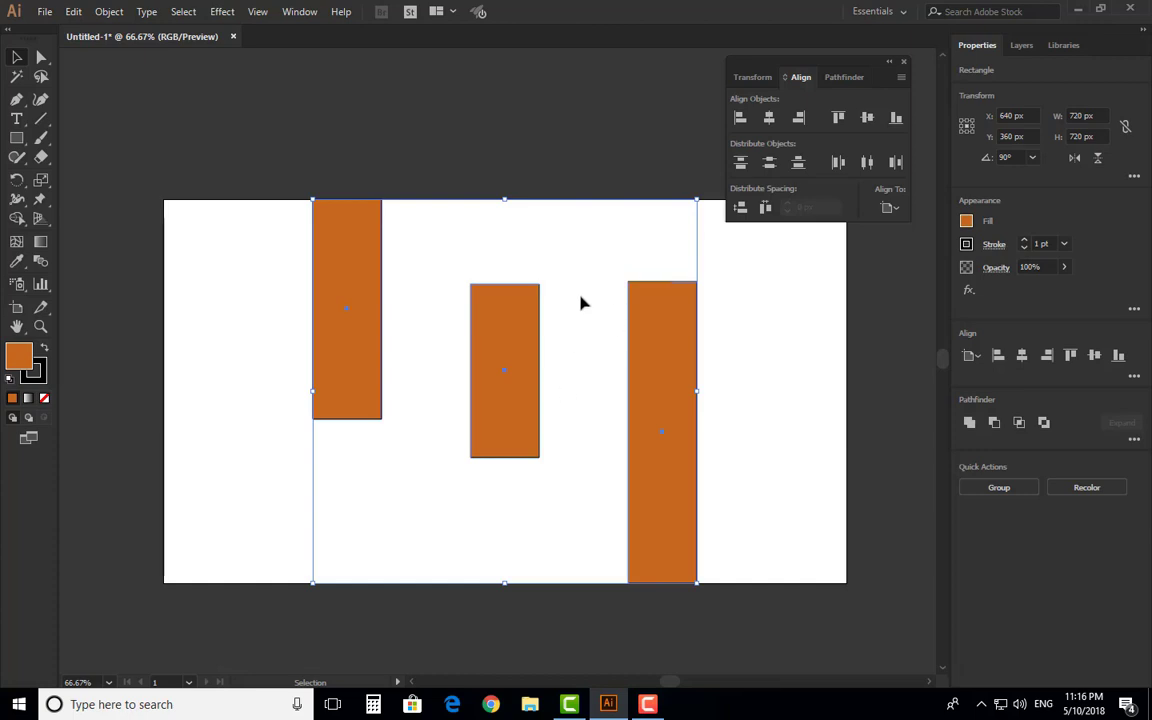
pyautogui.click(146, 133)
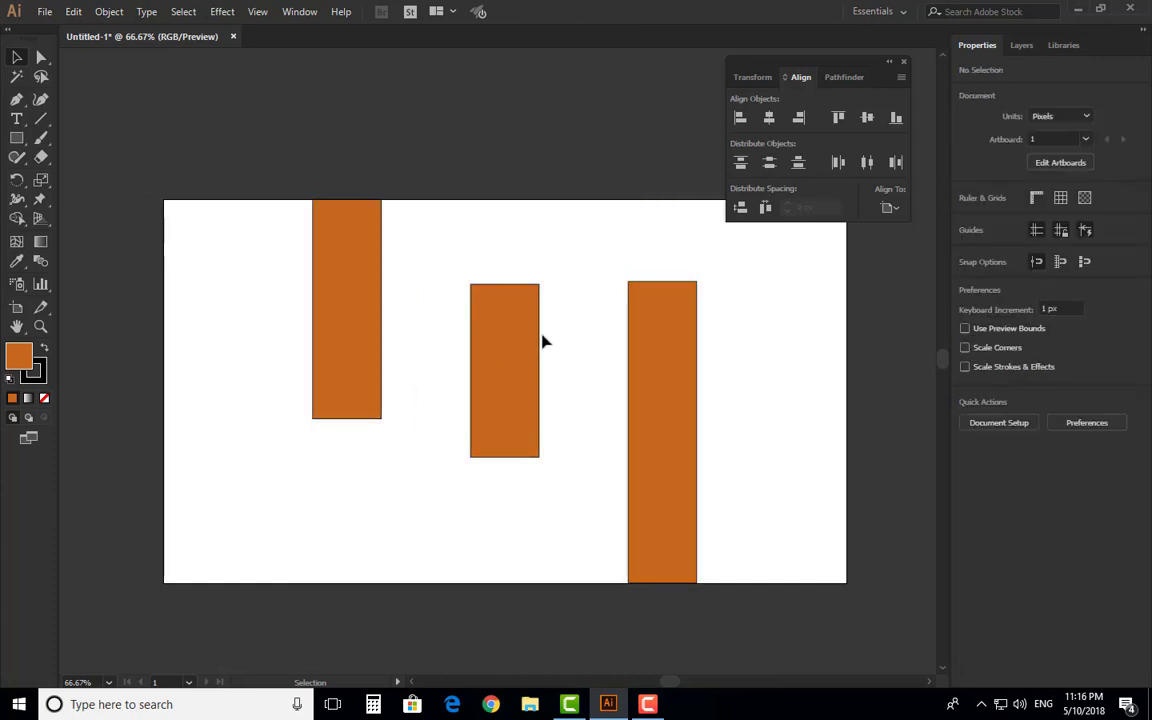
pyautogui.moveTo(526, 353); pyautogui.dragTo(476, 382)
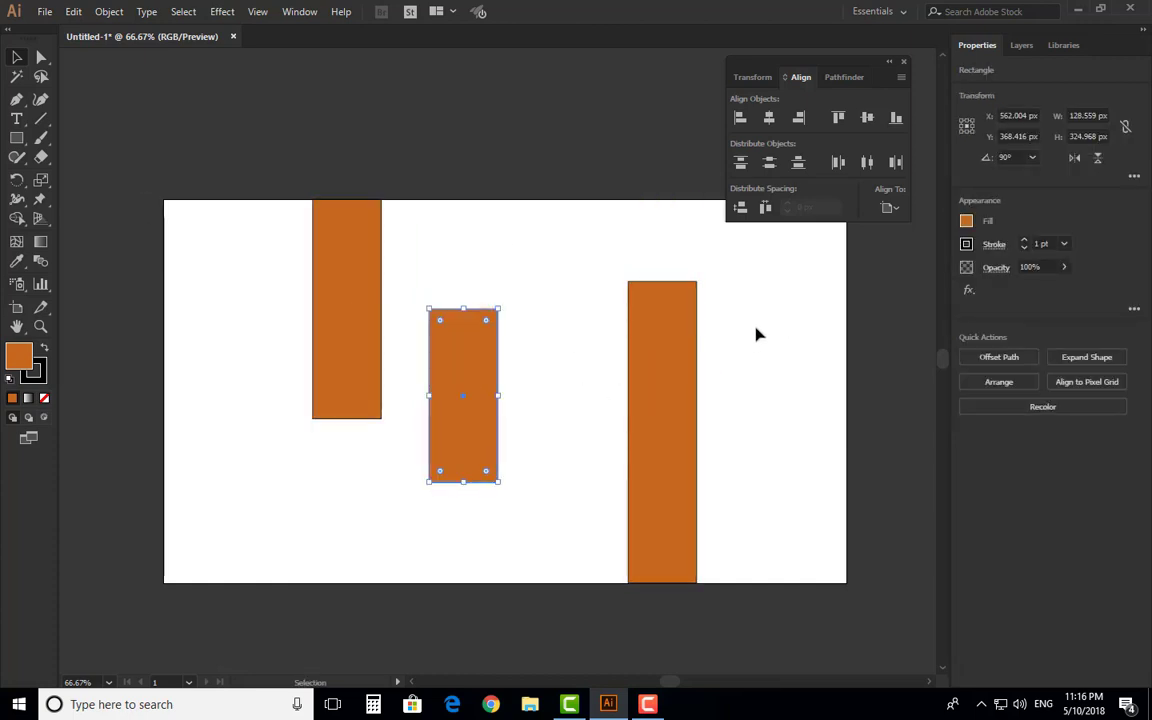
pyautogui.moveTo(779, 314); pyautogui.dragTo(249, 571)
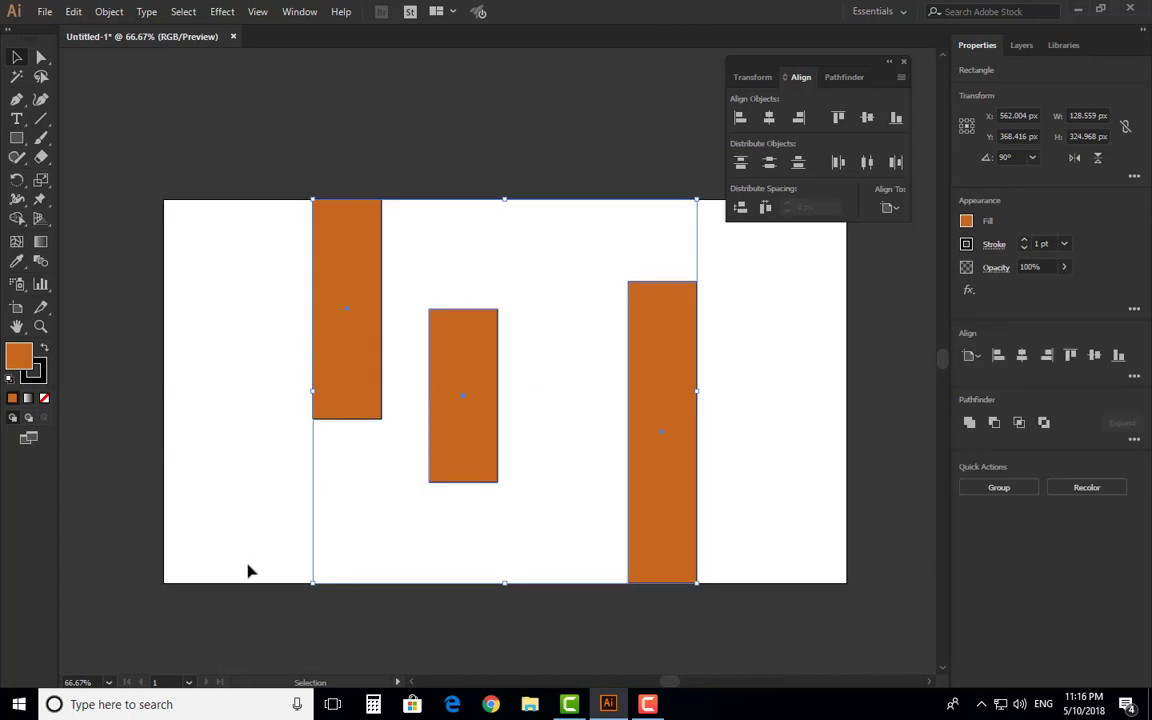
pyautogui.click(770, 163)
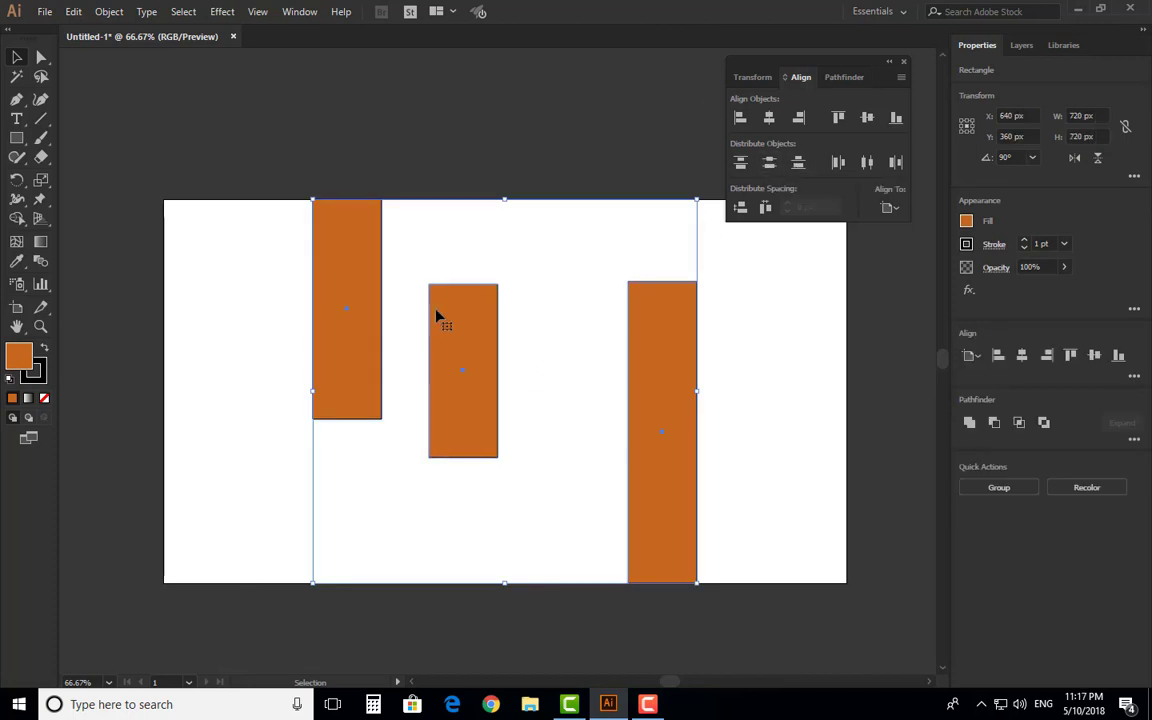
# Step: Inspect the distributed bars together and individually, comparing their positions against the artboard's upper and lower edges
pyautogui.click(785, 359)
pyautogui.moveTo(771, 279); pyautogui.dragTo(242, 578)
pyautogui.moveTo(280, 162); pyautogui.dragTo(412, 316)
pyautogui.moveTo(779, 580); pyautogui.dragTo(645, 472)
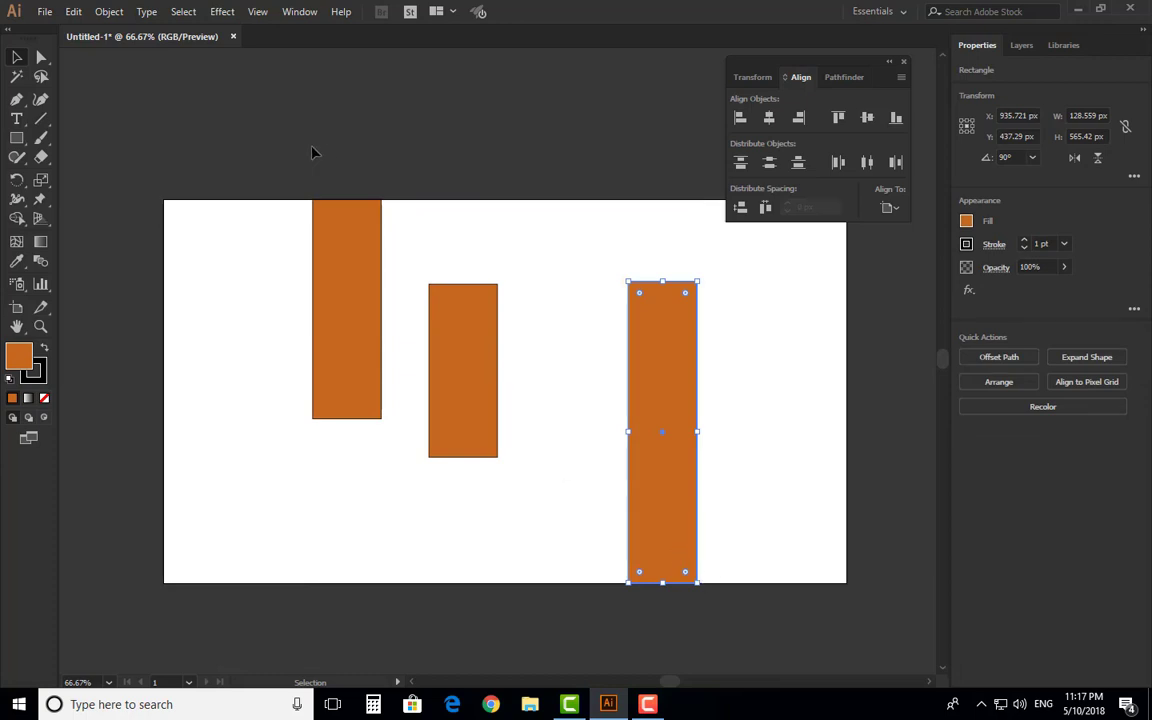
pyautogui.click(321, 235)
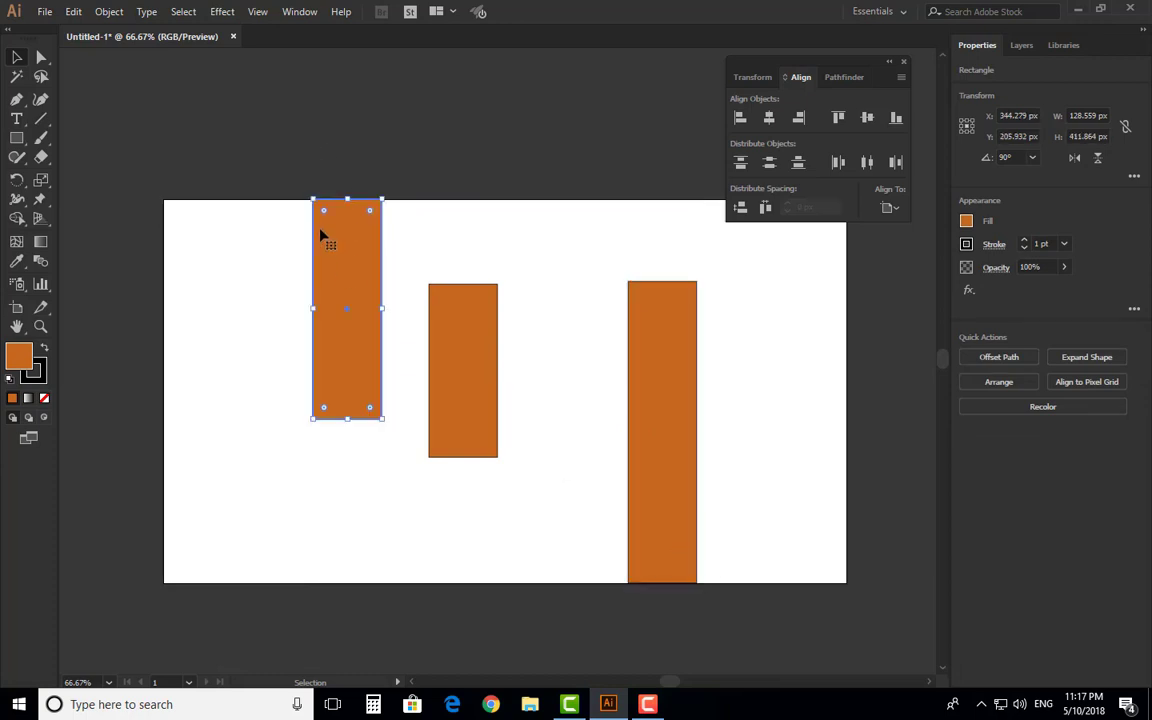
pyautogui.click(321, 175)
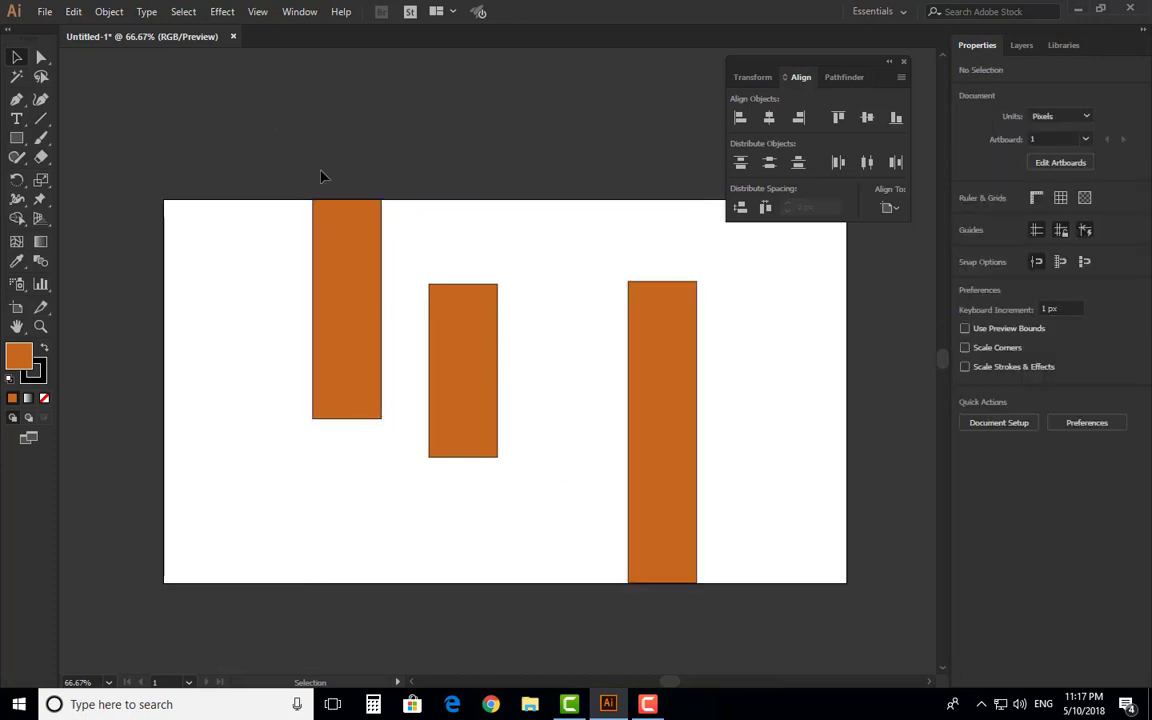
pyautogui.click(474, 356)
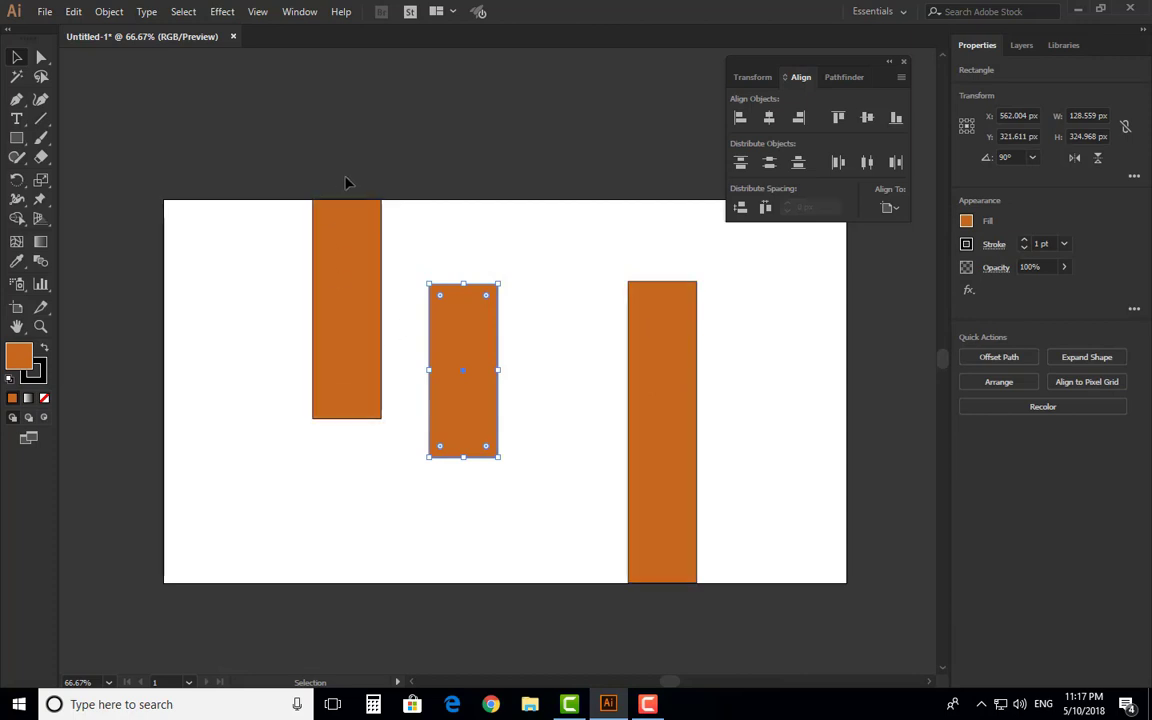
# Step: Delete all three upright bars from the artboard
pyautogui.moveTo(242, 142); pyautogui.dragTo(698, 490)
pyautogui.press('Delete')
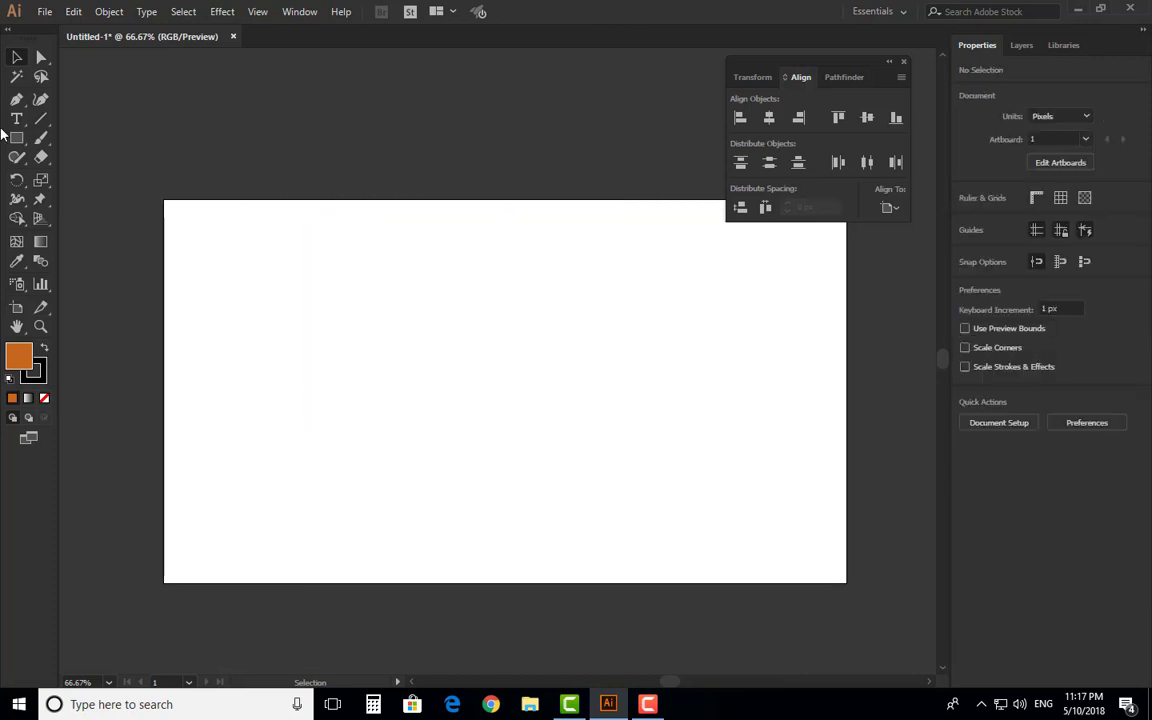
# Step: Draw two squares about 147 px and 211 px wide side by side, and move the smaller one left to about X 537 px
pyautogui.press('m')
pyautogui.moveTo(489, 374); pyautogui.dragTo(528, 413)
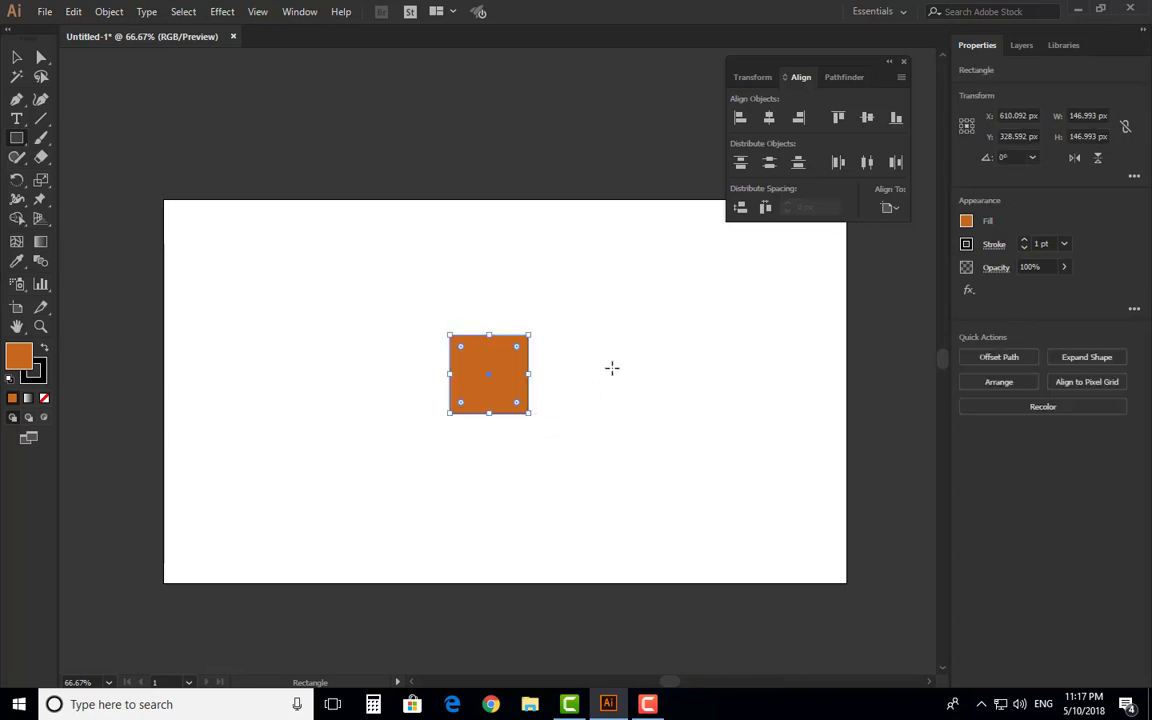
pyautogui.moveTo(605, 348); pyautogui.dragTo(662, 405)
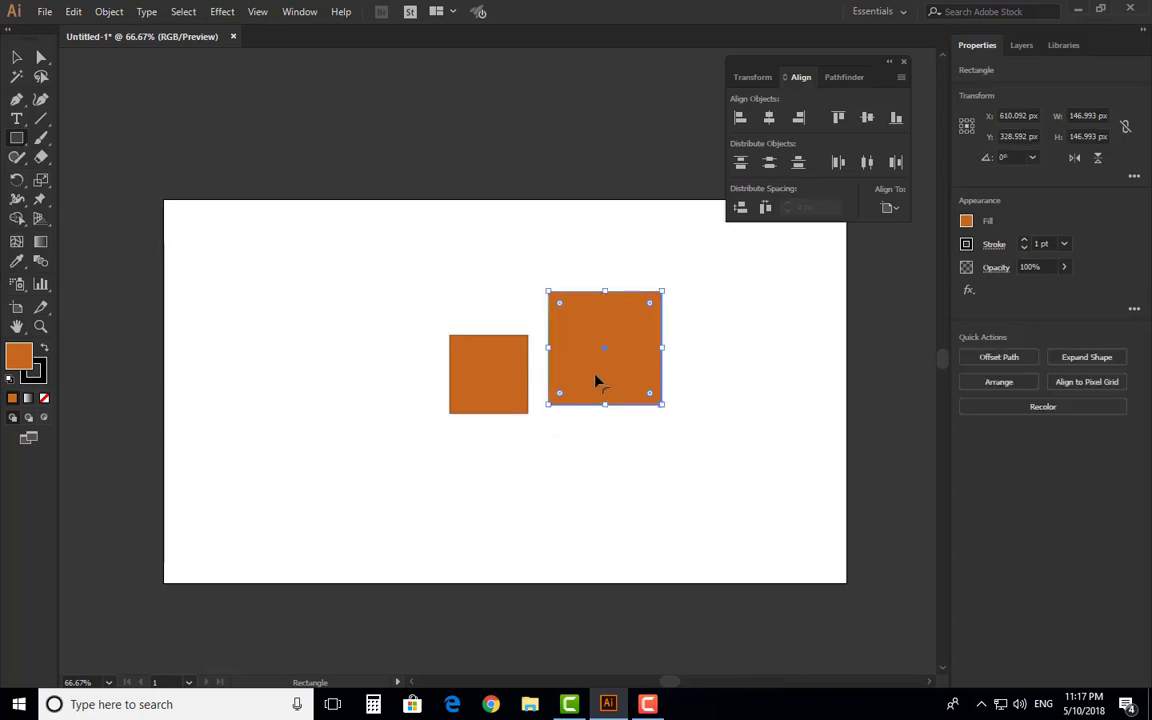
pyautogui.click(15, 57)
pyautogui.moveTo(458, 360); pyautogui.dragTo(418, 361)
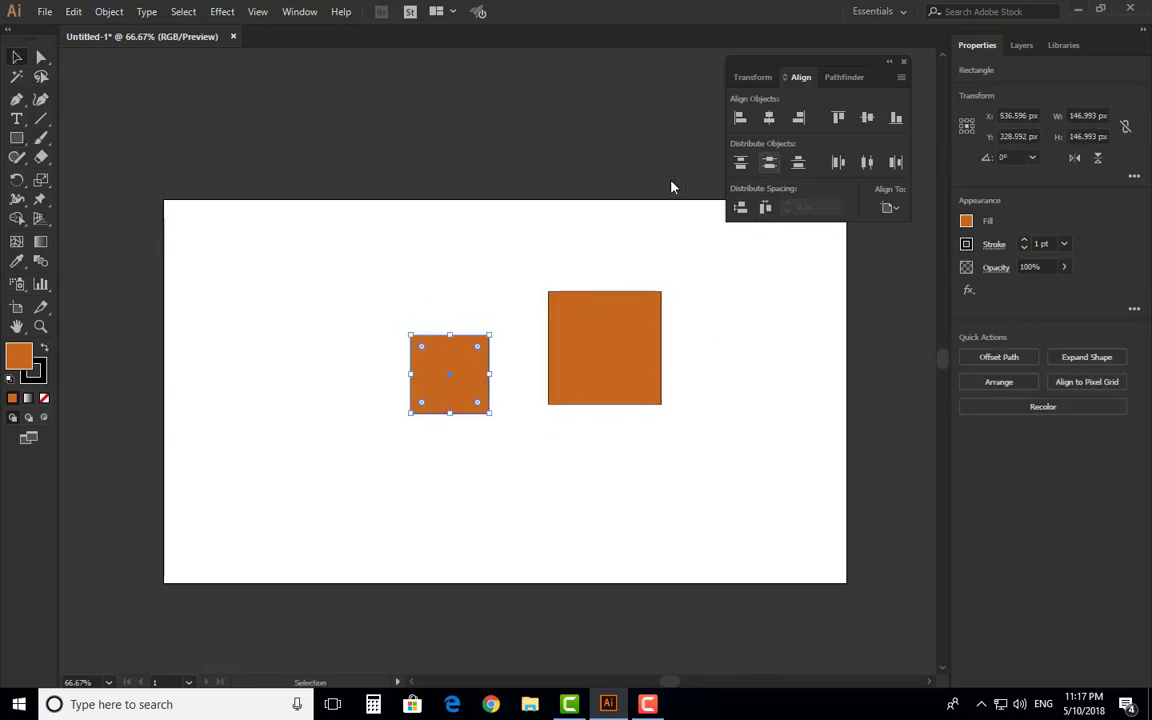
# Step: Try distributing both squares vertically by their bottom edges across the artboard and undo it
pyautogui.moveTo(427, 267); pyautogui.dragTo(728, 391)
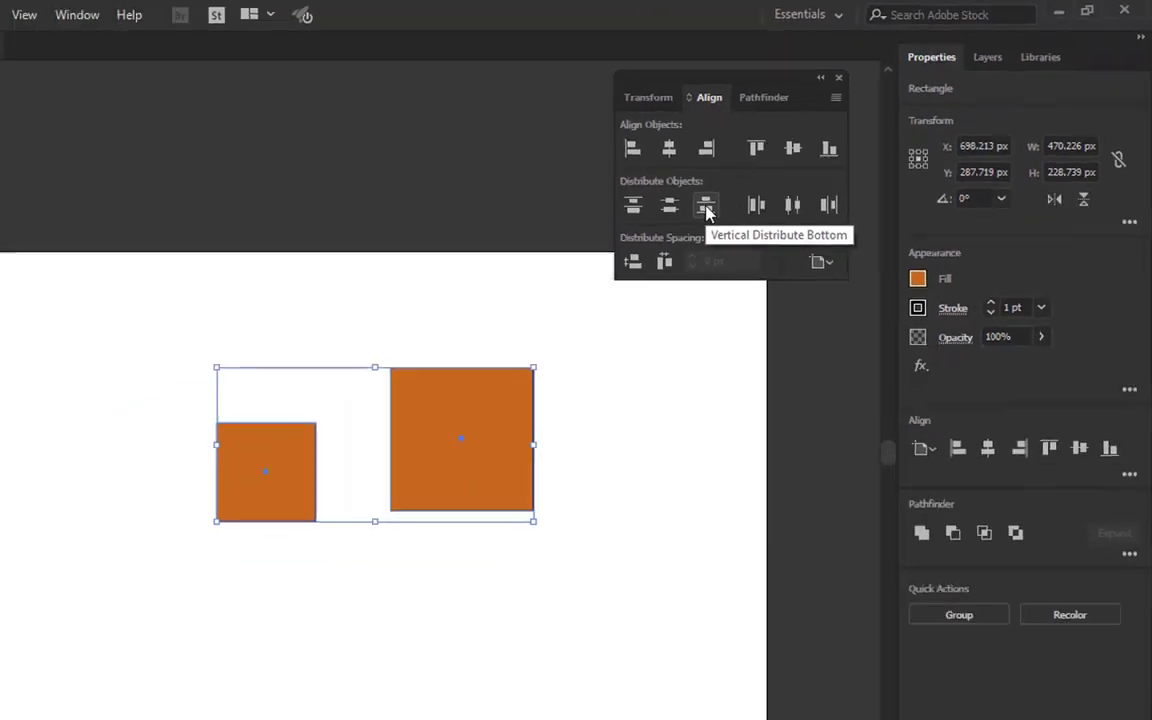
pyautogui.click(726, 199)
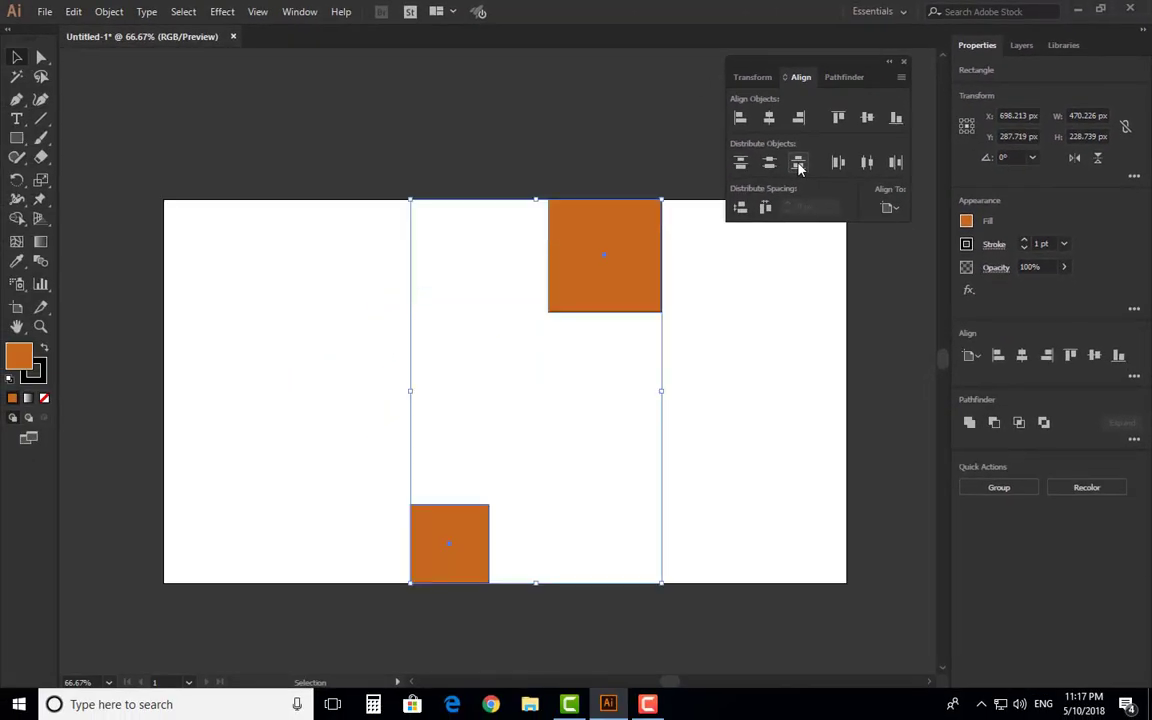
pyautogui.press('a')
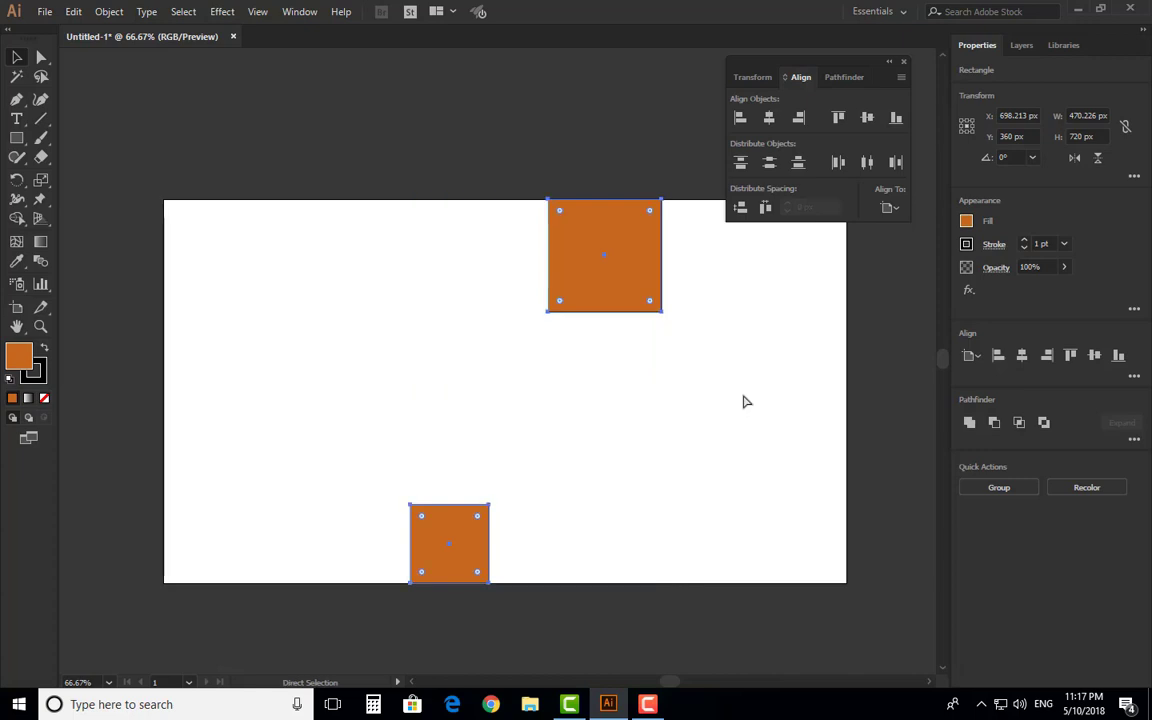
pyautogui.hotkey('ctrl', 'z')
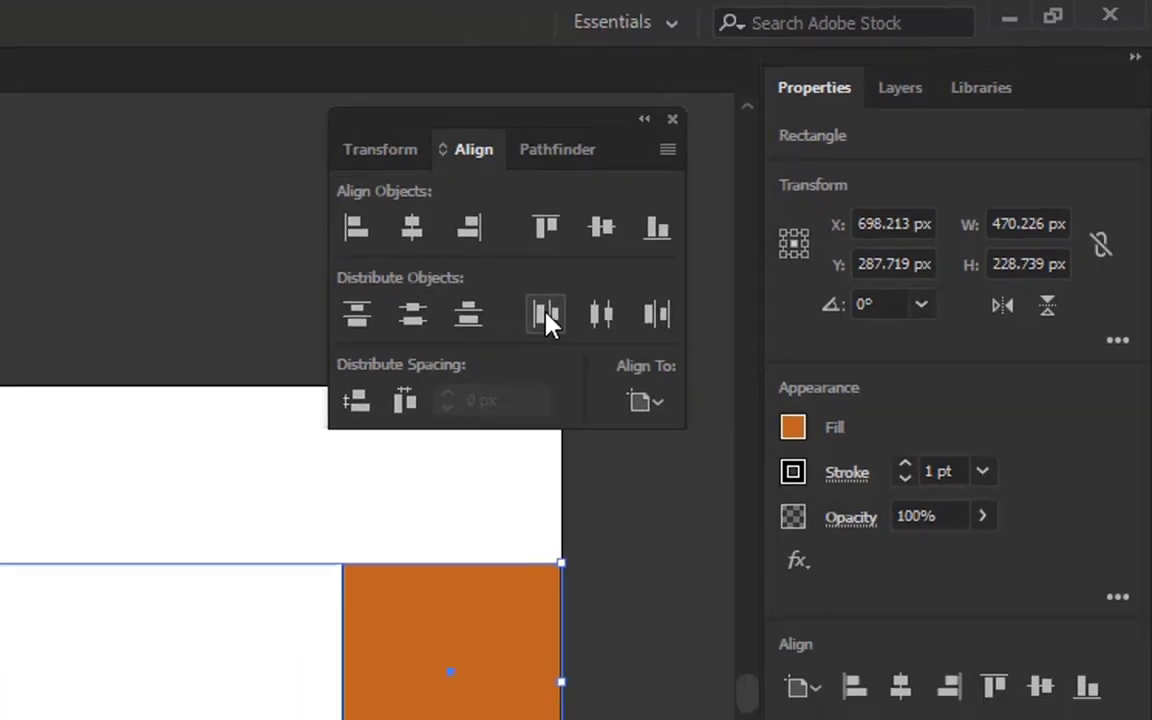
# Step: Try distributing the two squares horizontally by their left edges and by their right edges, undoing each distribution
pyautogui.click(370, 408)
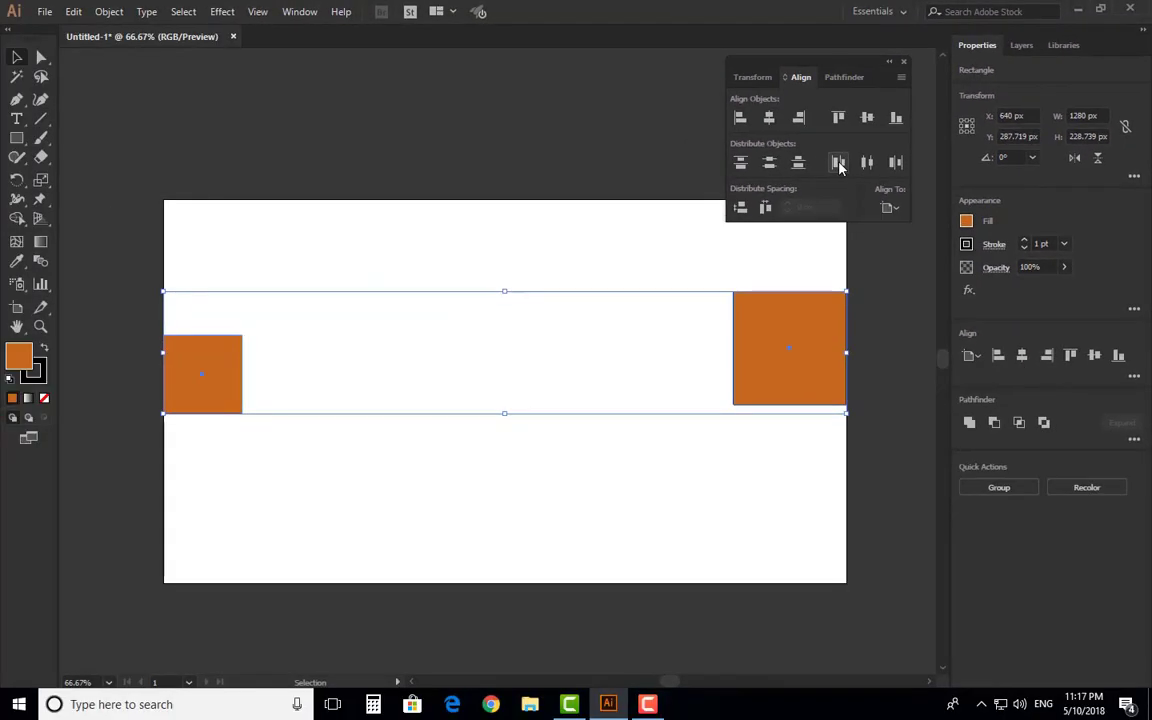
pyautogui.click(653, 560)
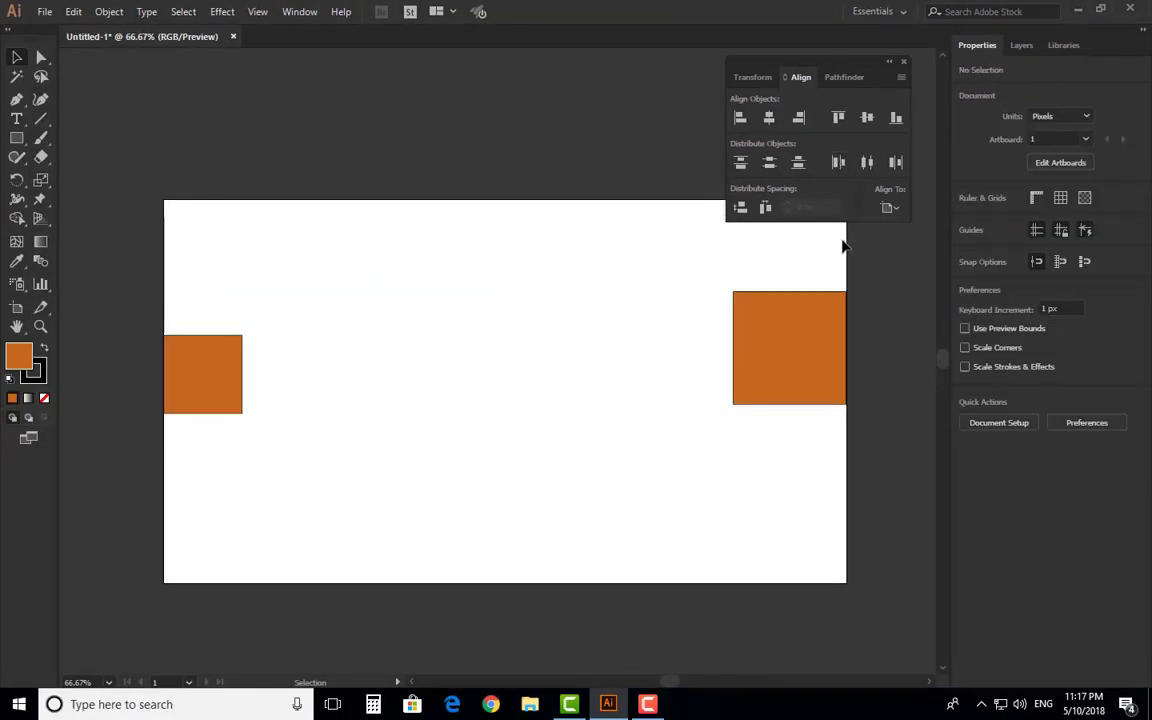
pyautogui.hotkey('ctrl', 'z')
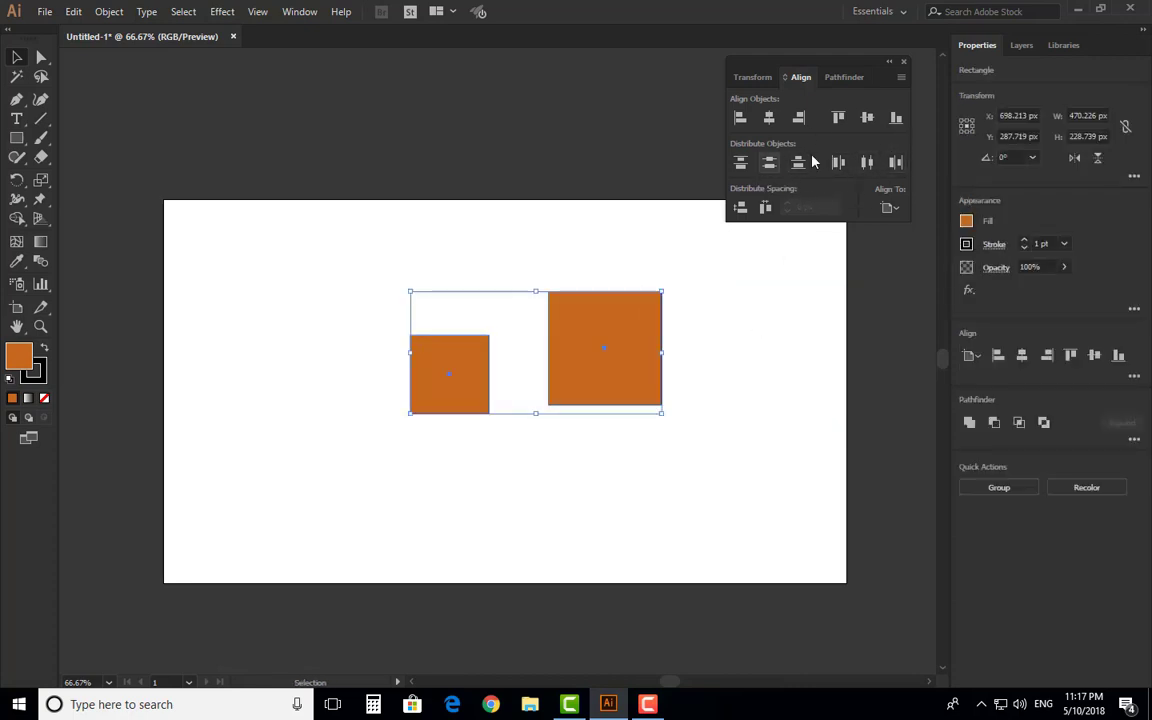
pyautogui.click(894, 167)
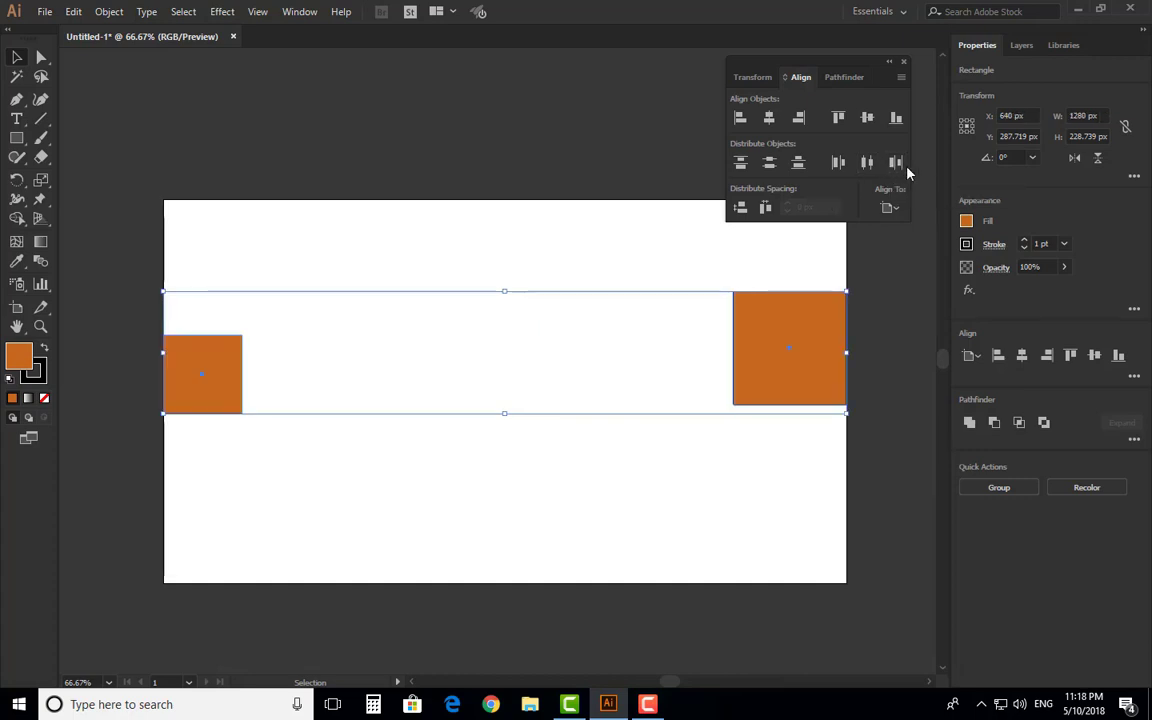
pyautogui.hotkey('ctrl', 'z')
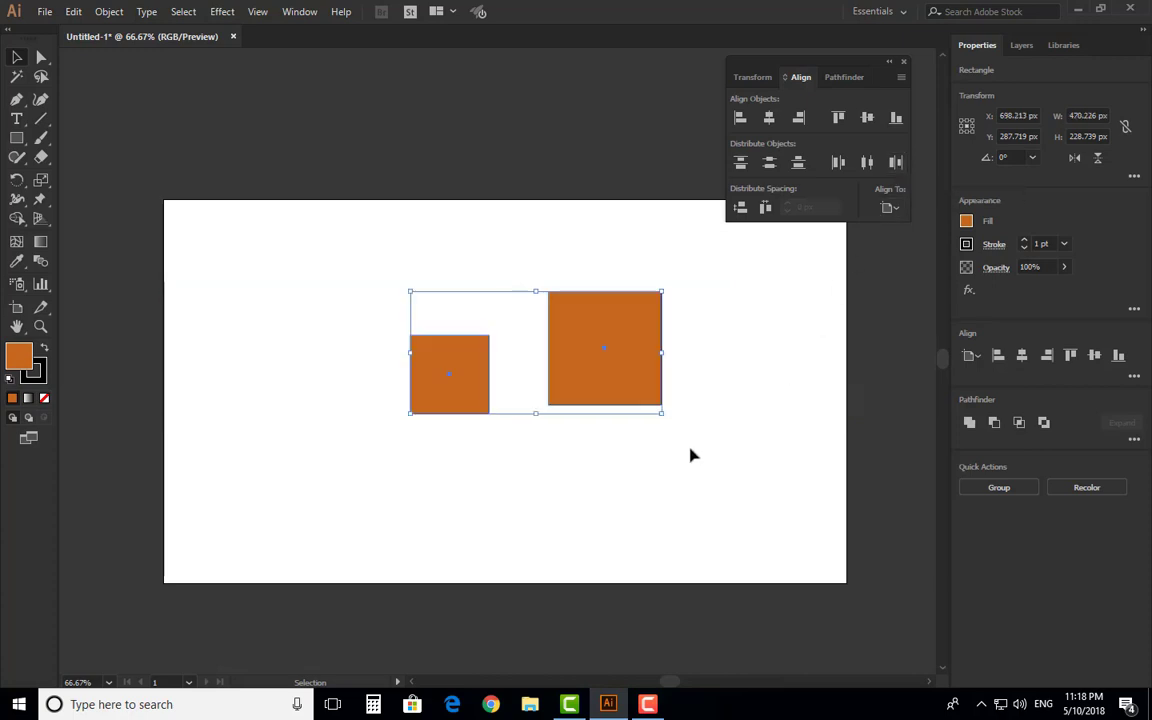
# Step: Set the alignment reference to Align to Selection and deselect both squares
pyautogui.click(897, 212)
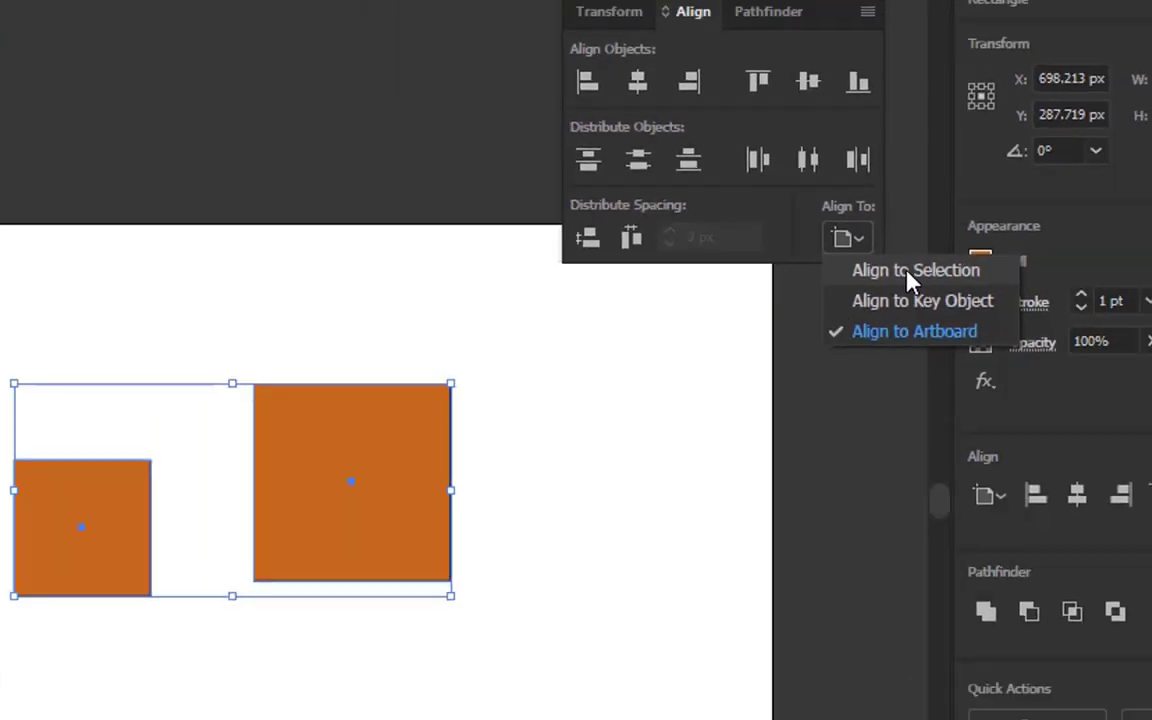
pyautogui.click(889, 333)
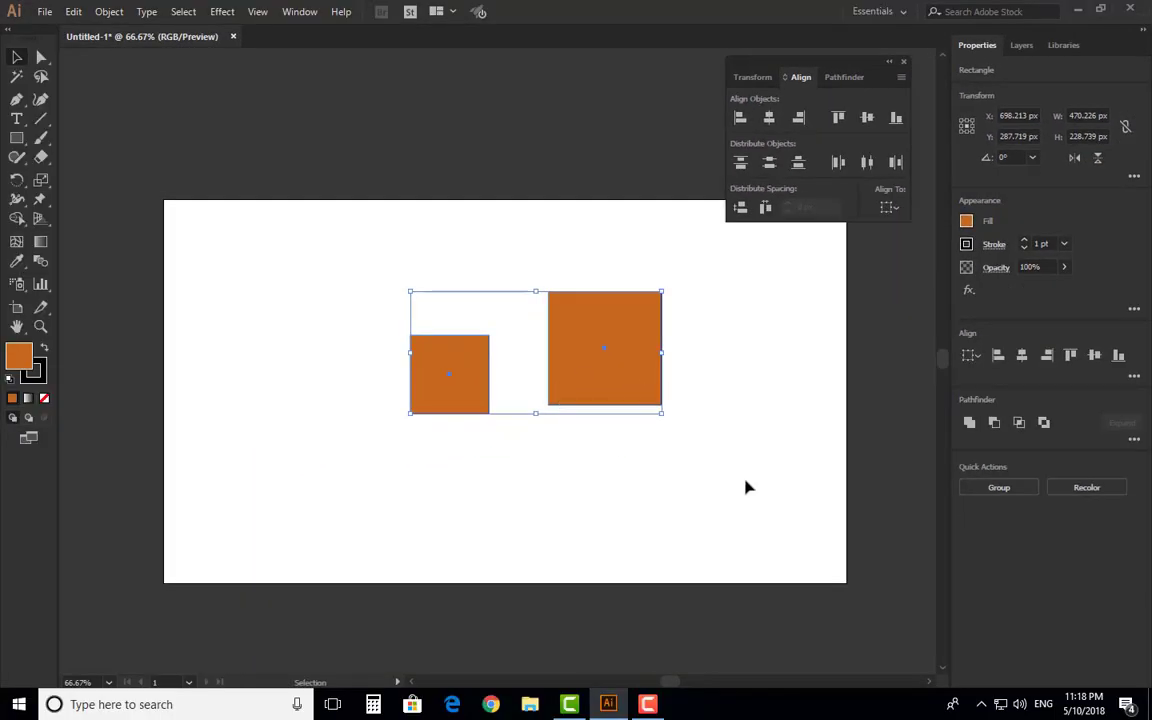
pyautogui.moveTo(694, 304); pyautogui.dragTo(417, 535)
pyautogui.click(702, 347)
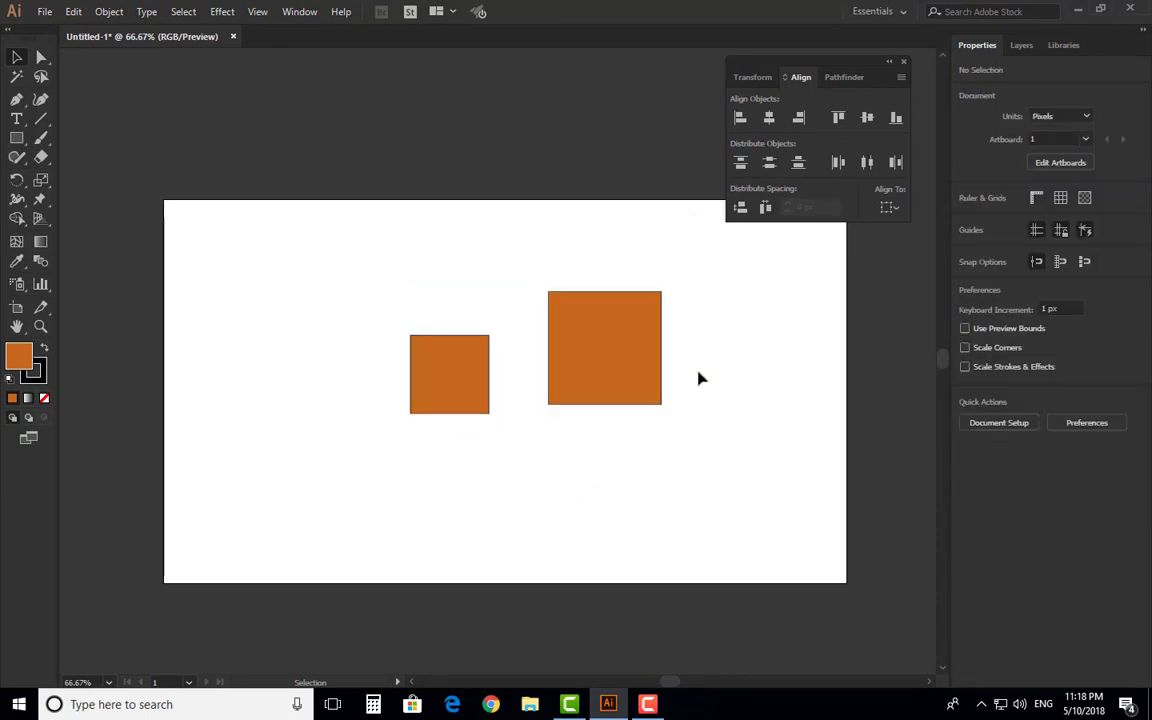
# Step: Move the larger square up and the smaller one down to about Y 587 px, and align their horizontal centres relative to the selection
pyautogui.moveTo(557, 327); pyautogui.dragTo(492, 257)
pyautogui.moveTo(478, 391); pyautogui.dragTo(450, 530)
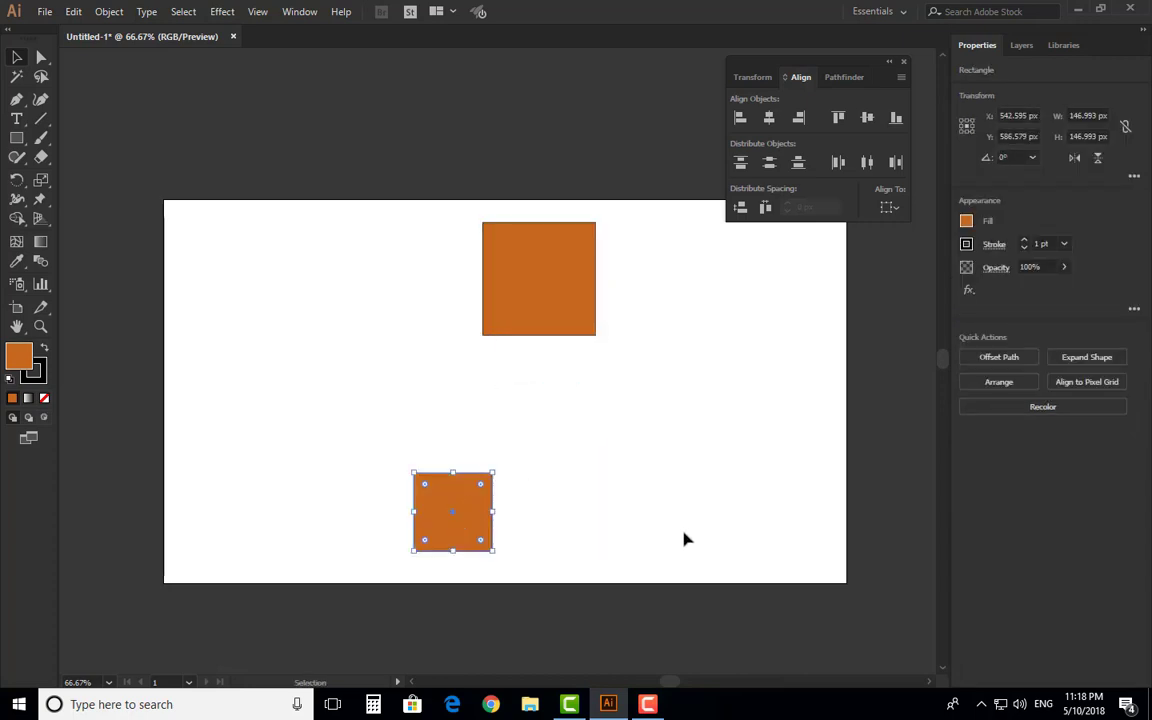
pyautogui.moveTo(680, 540); pyautogui.dragTo(385, 248)
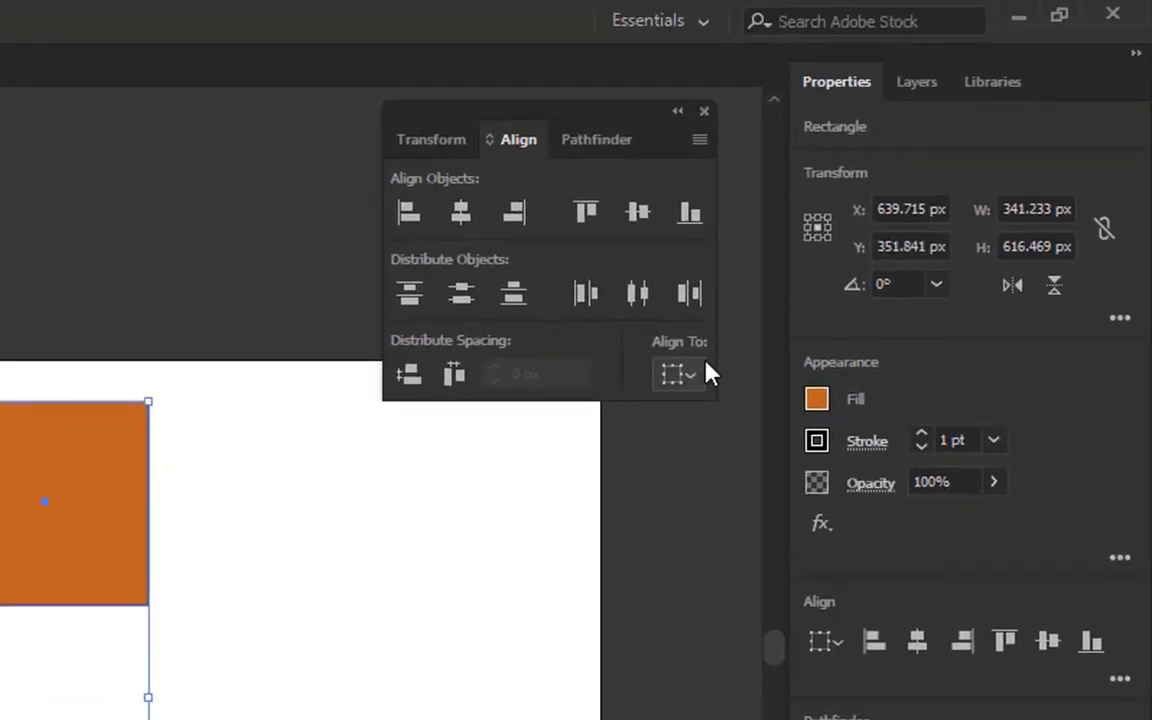
pyautogui.click(893, 207)
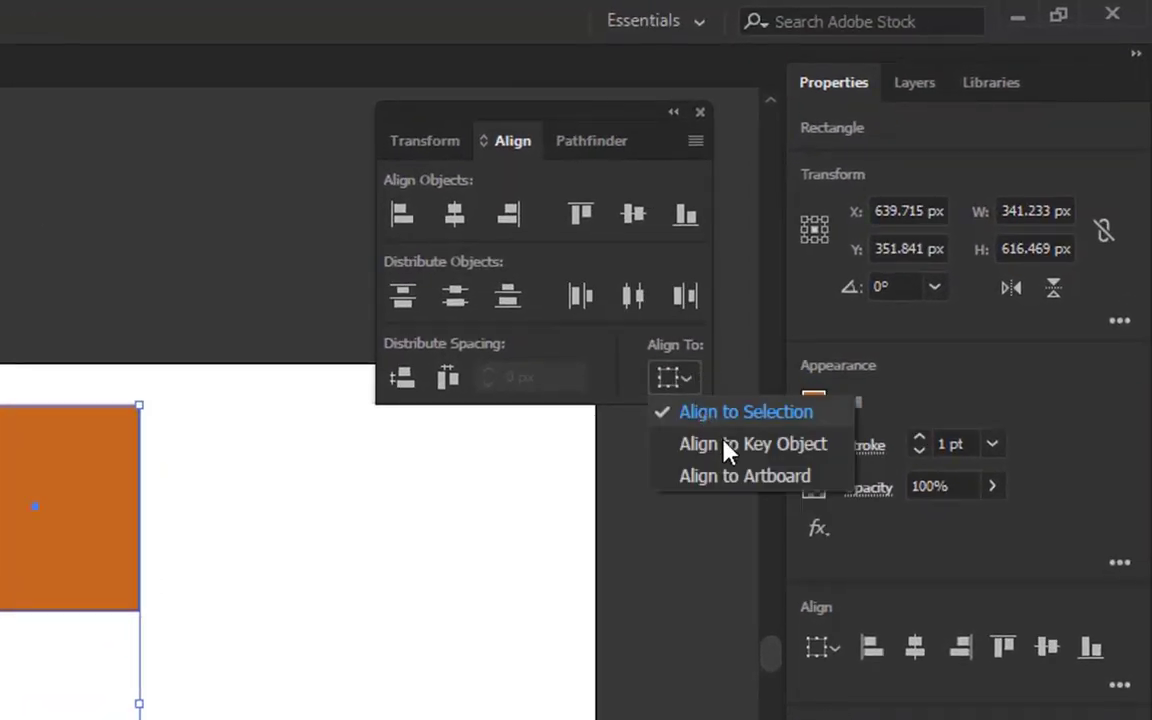
pyautogui.click(735, 414)
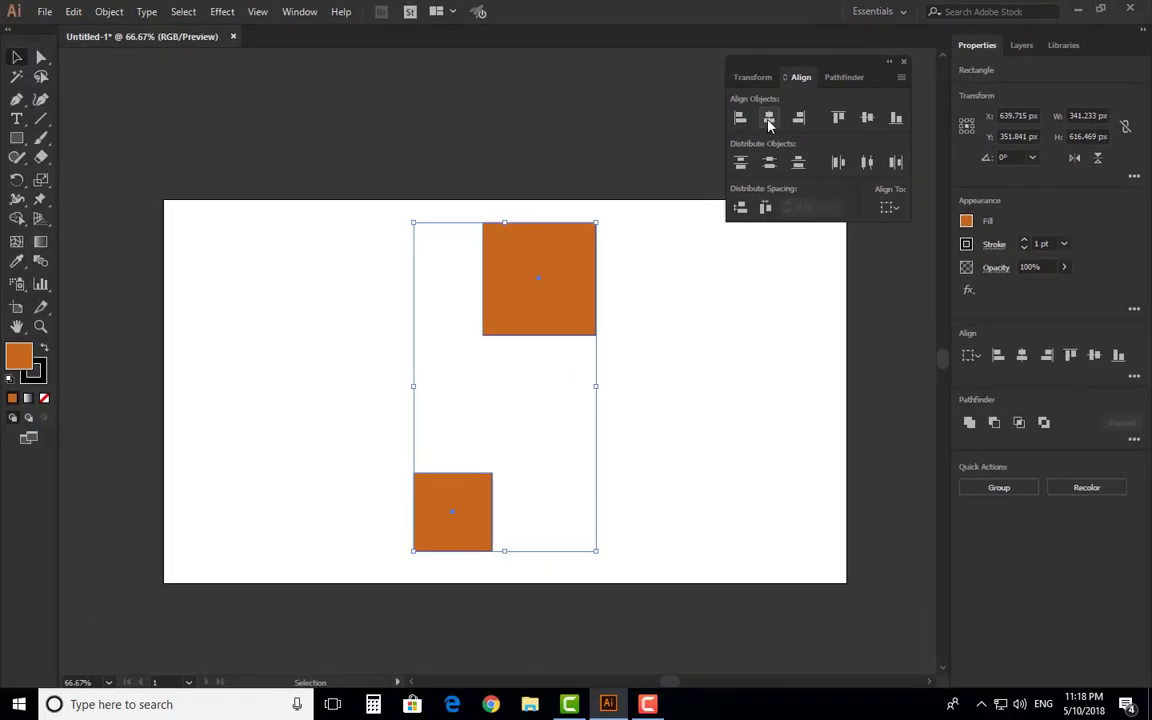
pyautogui.click(769, 121)
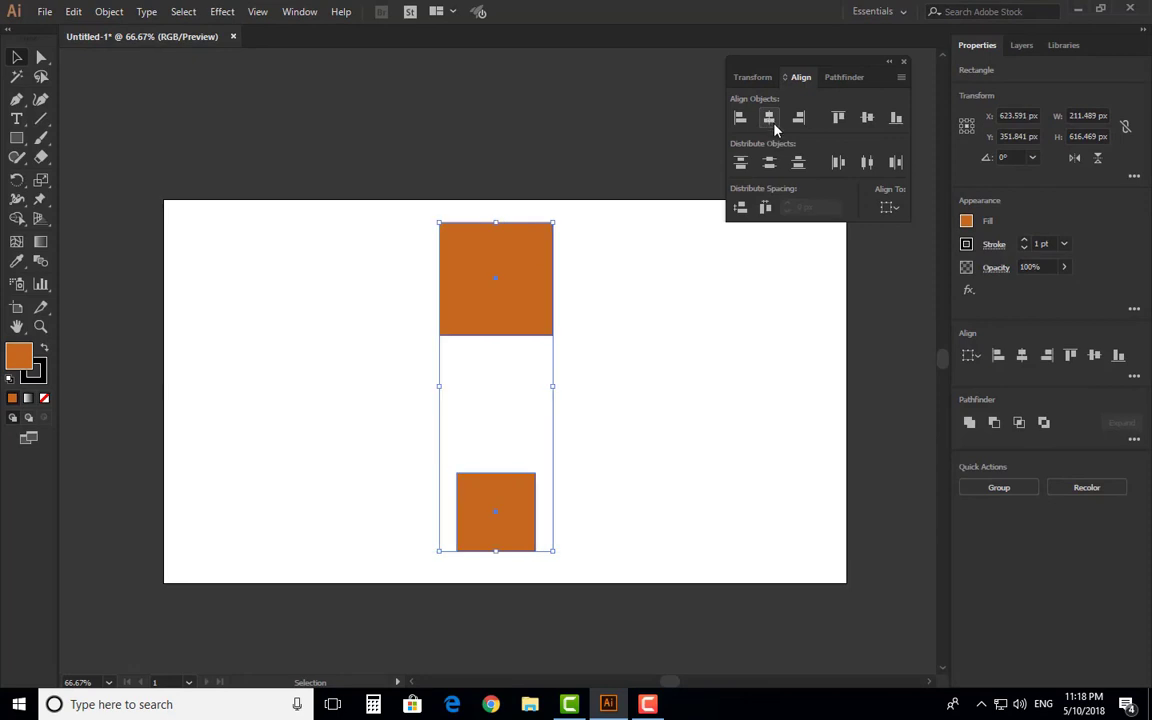
pyautogui.click(643, 457)
pyautogui.moveTo(358, 202); pyautogui.dragTo(542, 373)
pyautogui.click(700, 258)
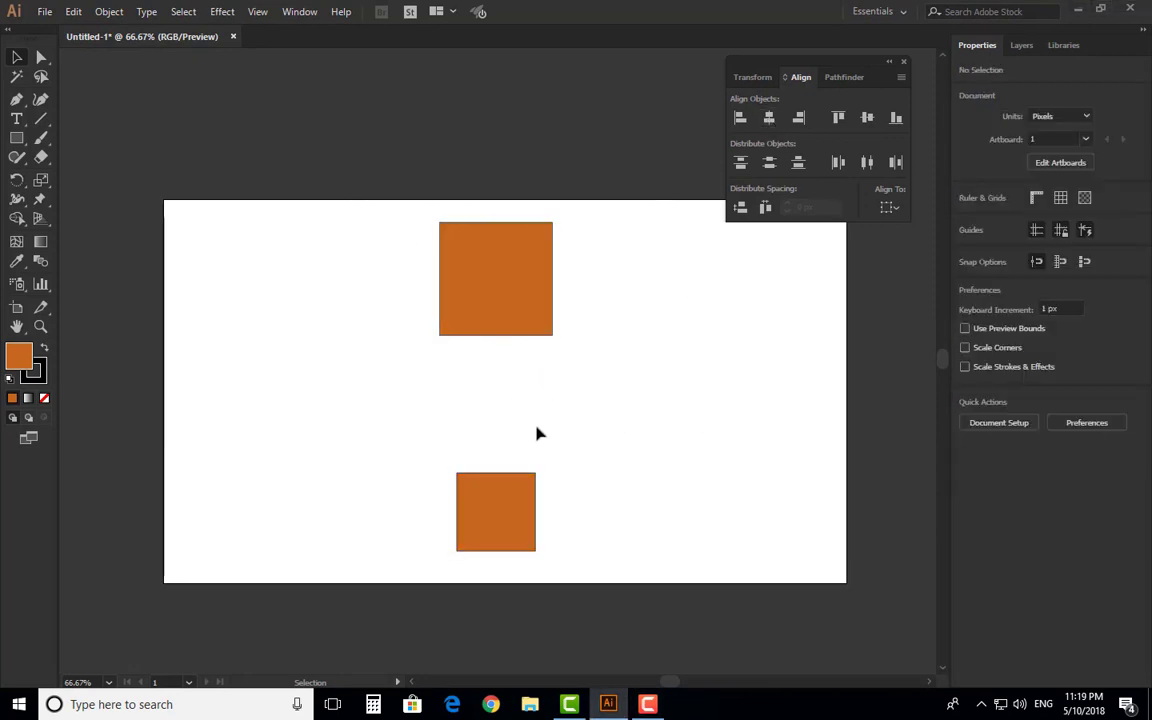
pyautogui.moveTo(627, 246); pyautogui.dragTo(517, 481)
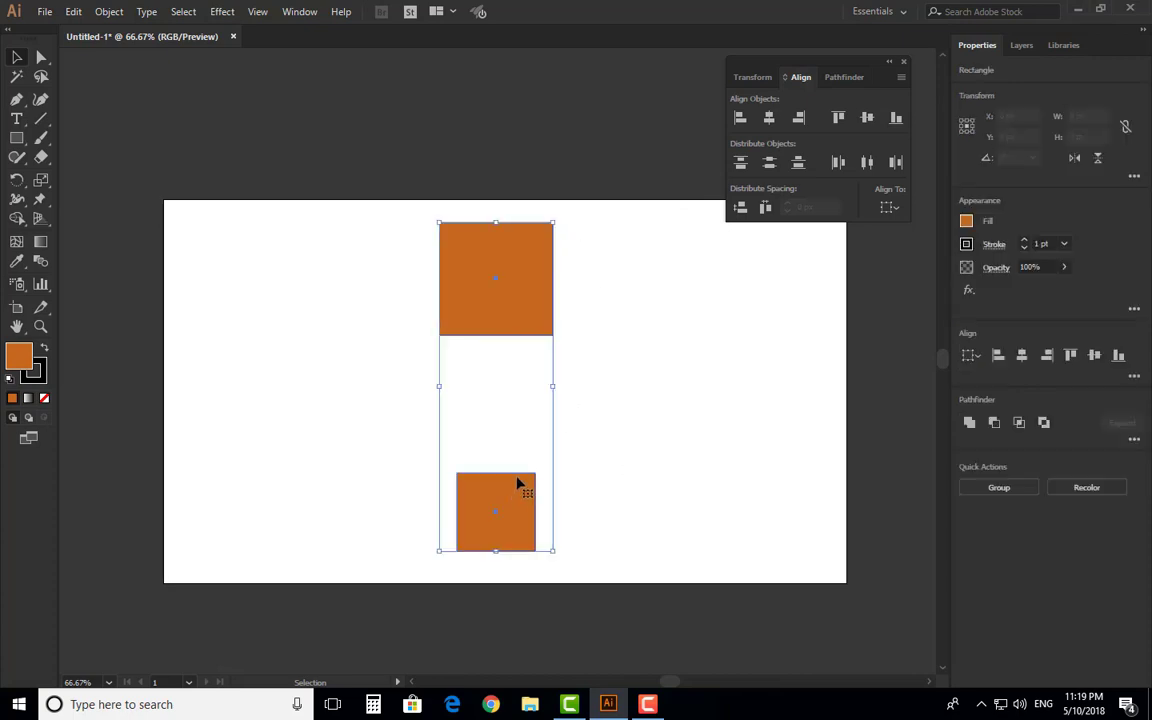
pyautogui.click(640, 385)
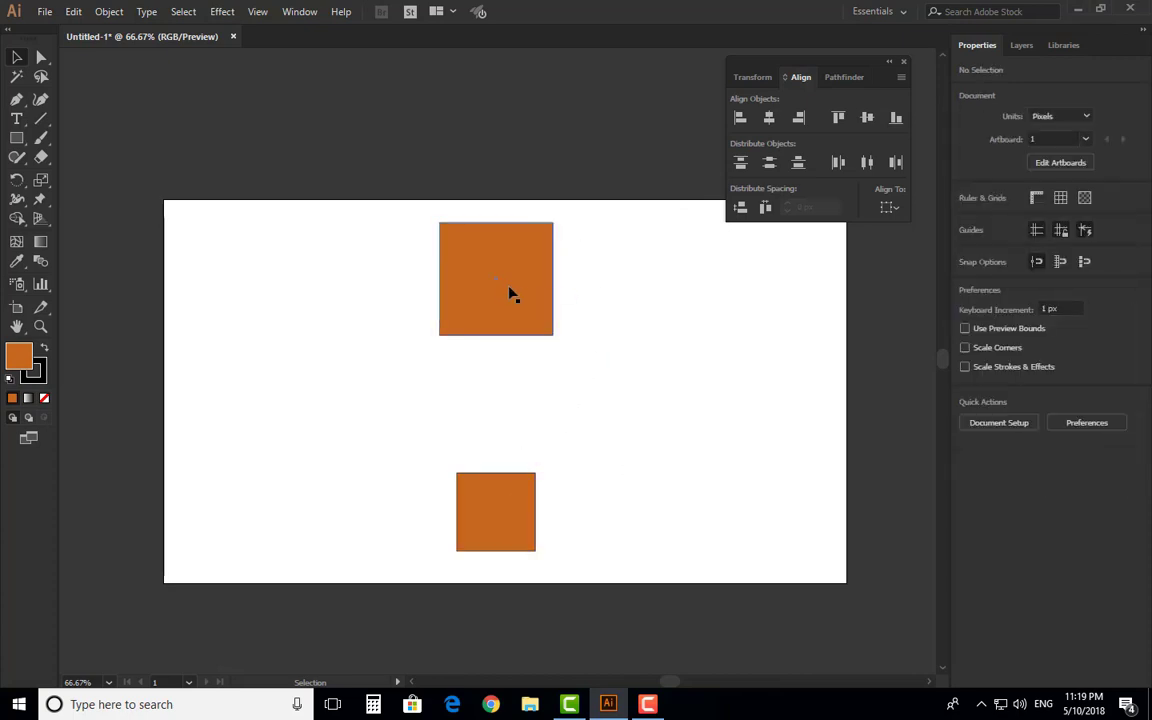
# Step: Widen the upper square symmetrically about its centre into a rectangle and select the lower square
pyautogui.click(550, 288)
pyautogui.moveTo(555, 283); pyautogui.dragTo(588, 283)
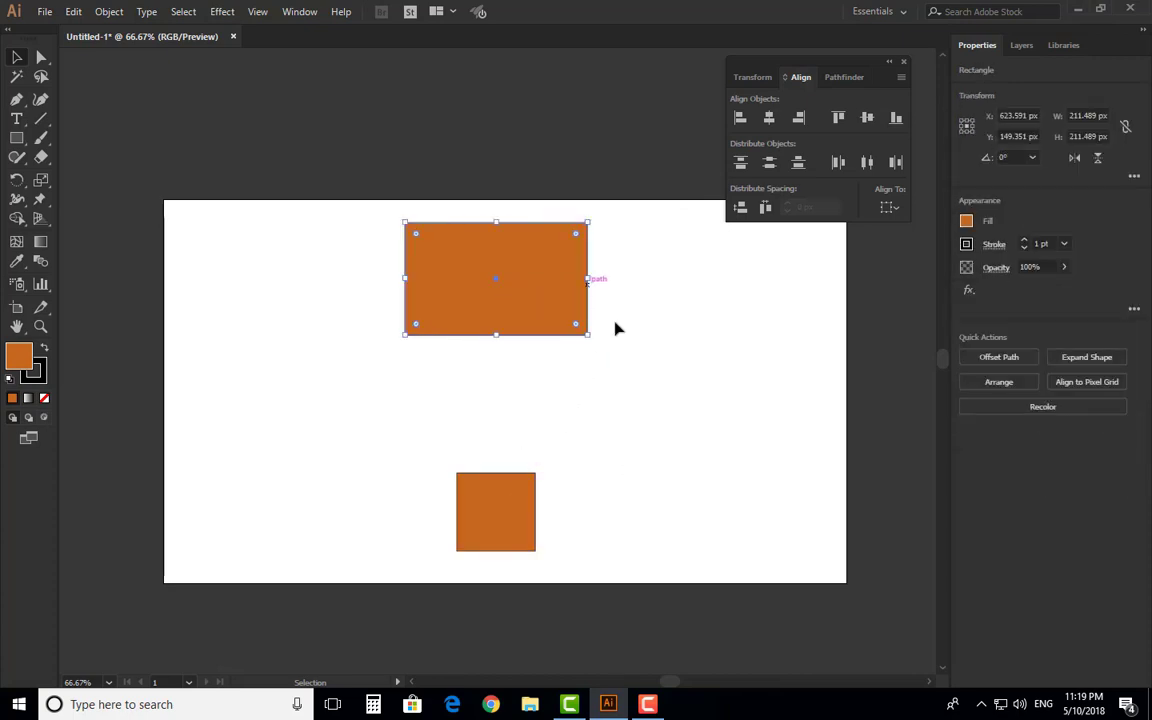
pyautogui.click(612, 420)
pyautogui.click(503, 517)
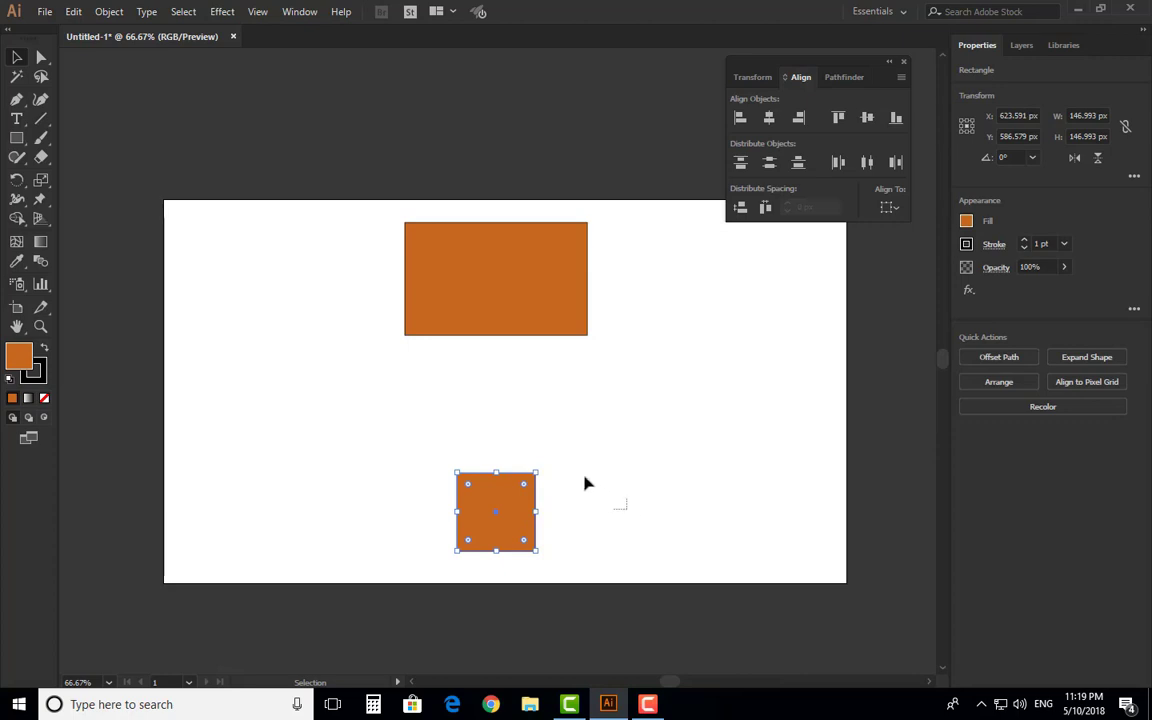
# Step: Select both shapes, make the upper rectangle the key object and choose Align to Key Object as the alignment reference
pyautogui.moveTo(625, 506); pyautogui.dragTo(405, 250)
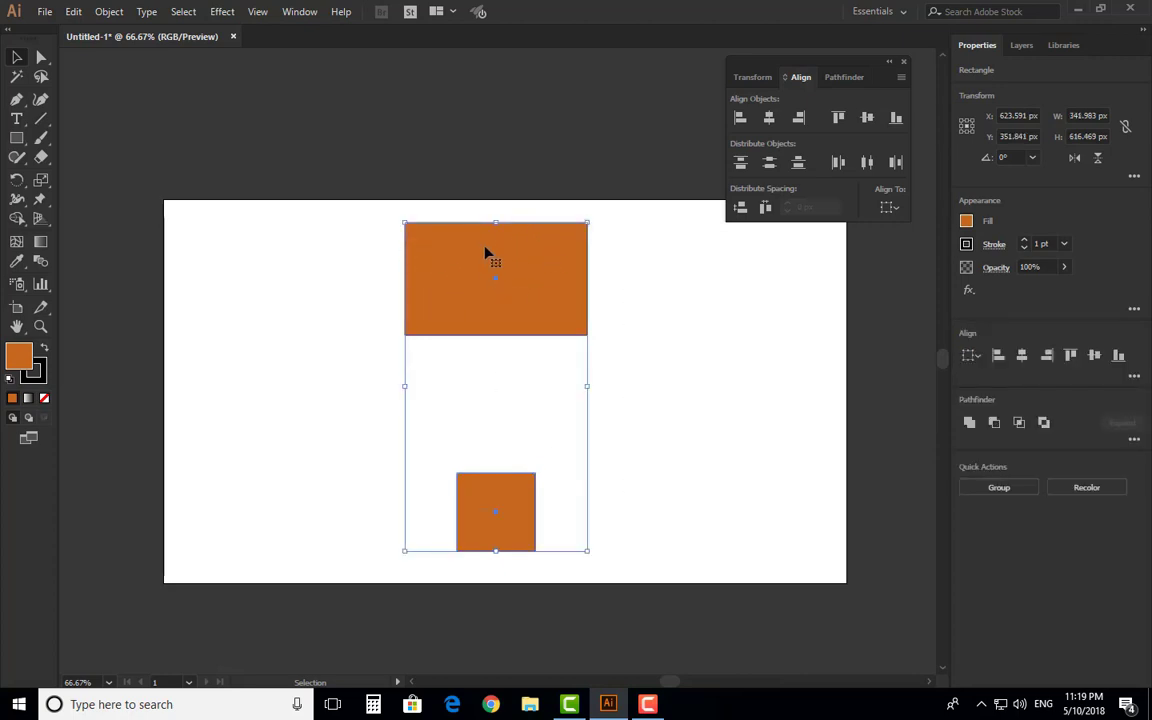
pyautogui.click(533, 276)
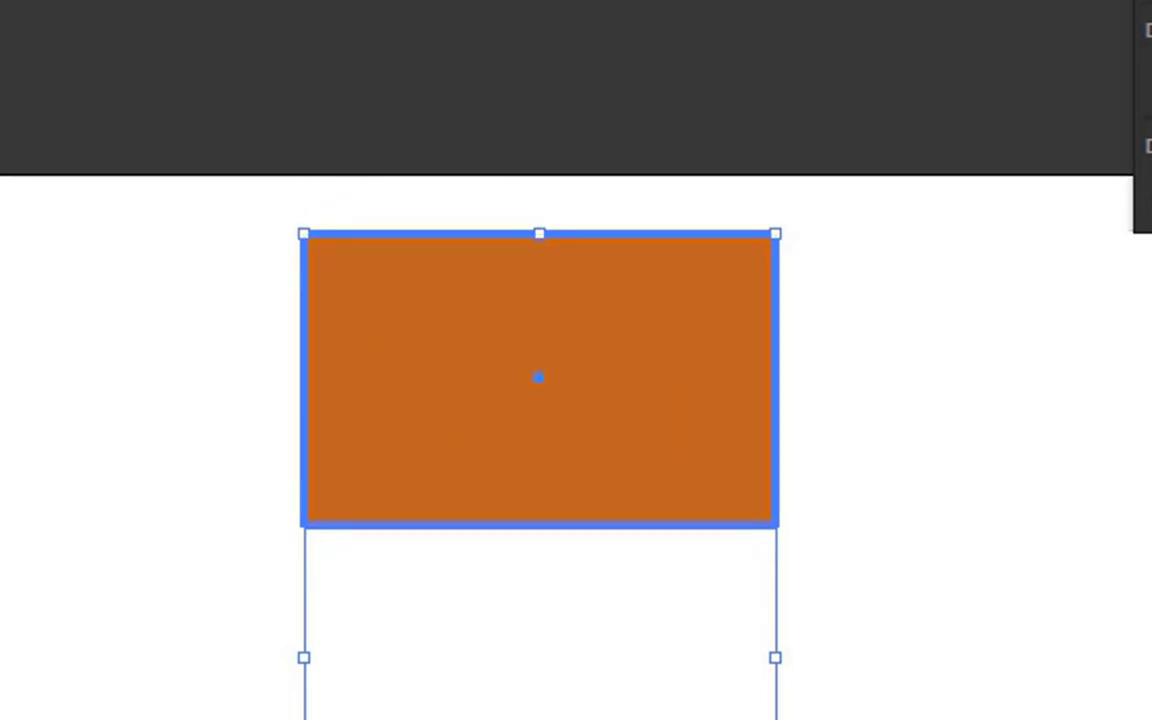
pyautogui.click(810, 409)
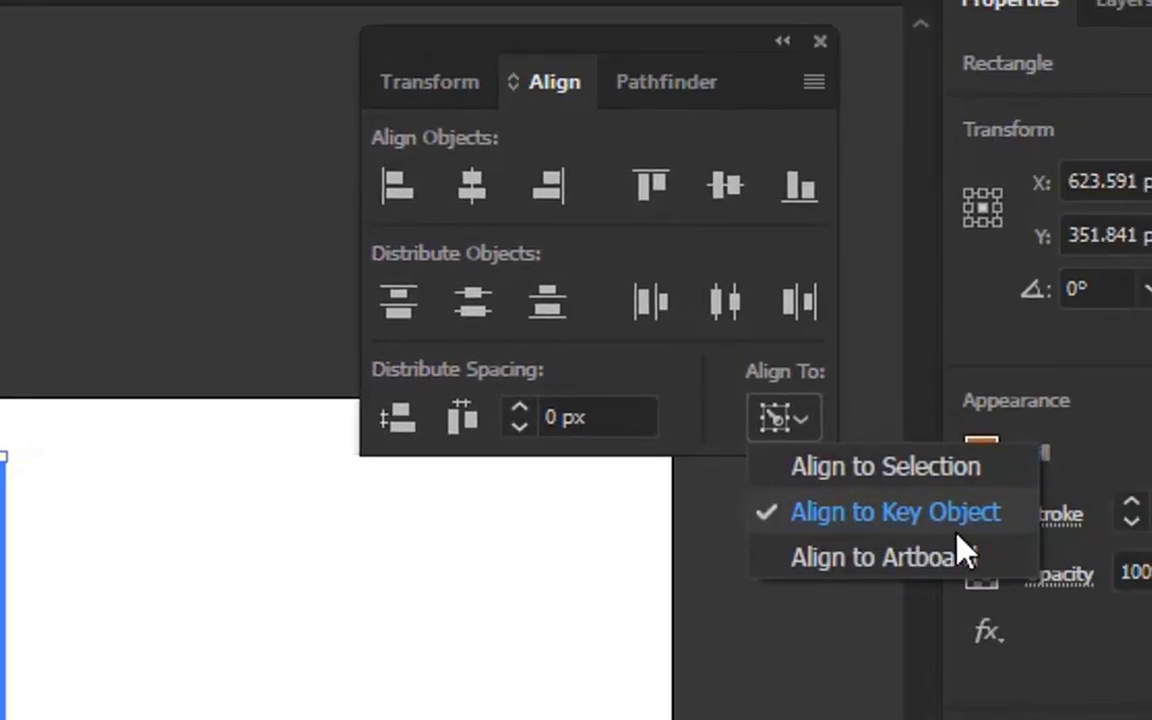
pyautogui.click(854, 514)
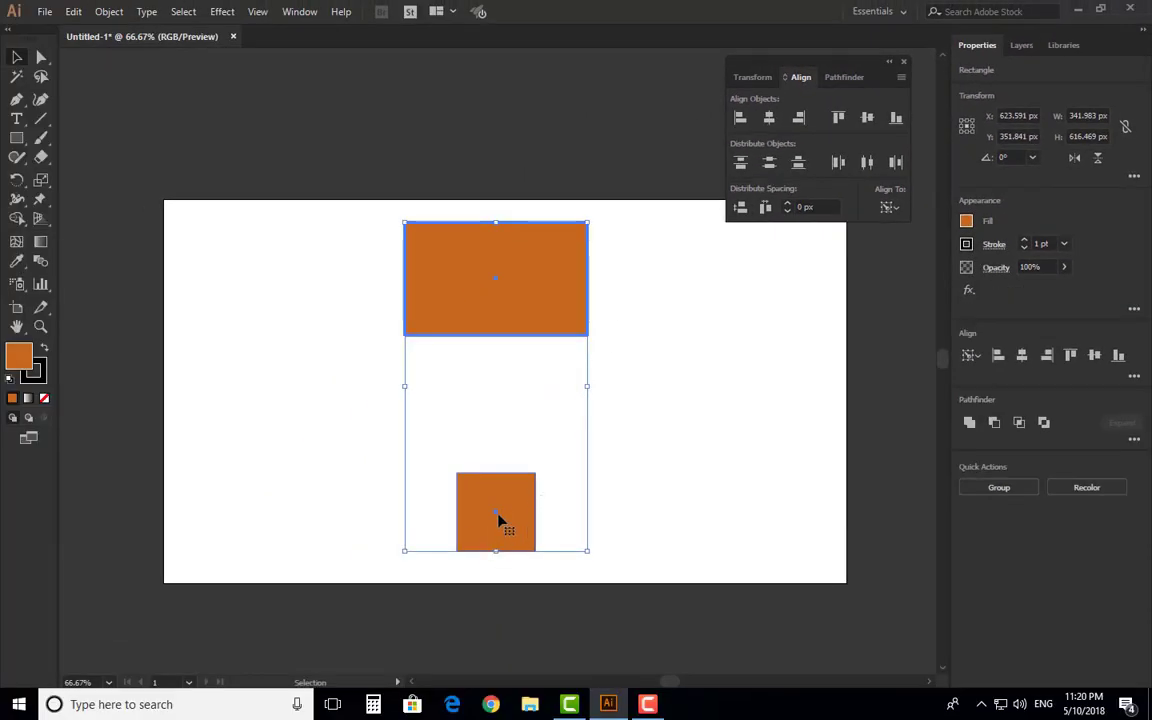
# Step: Switch the key object to the lower square and back to the rectangle, and deselect everything
pyautogui.click(512, 525)
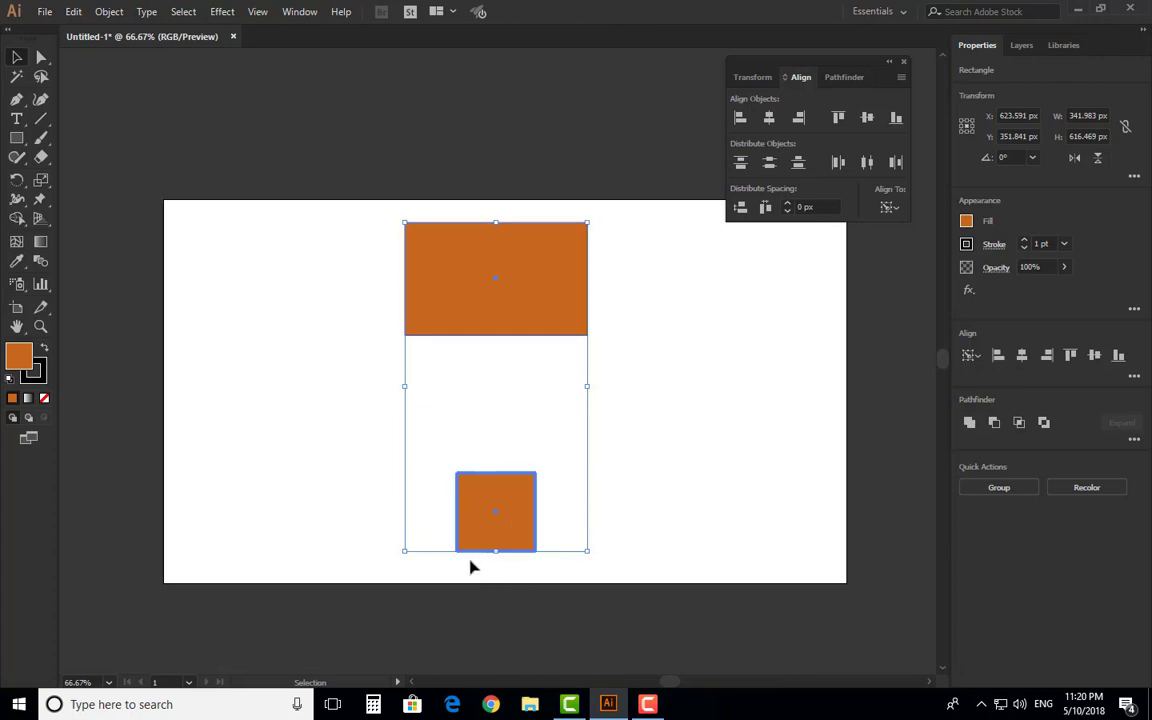
pyautogui.click(505, 285)
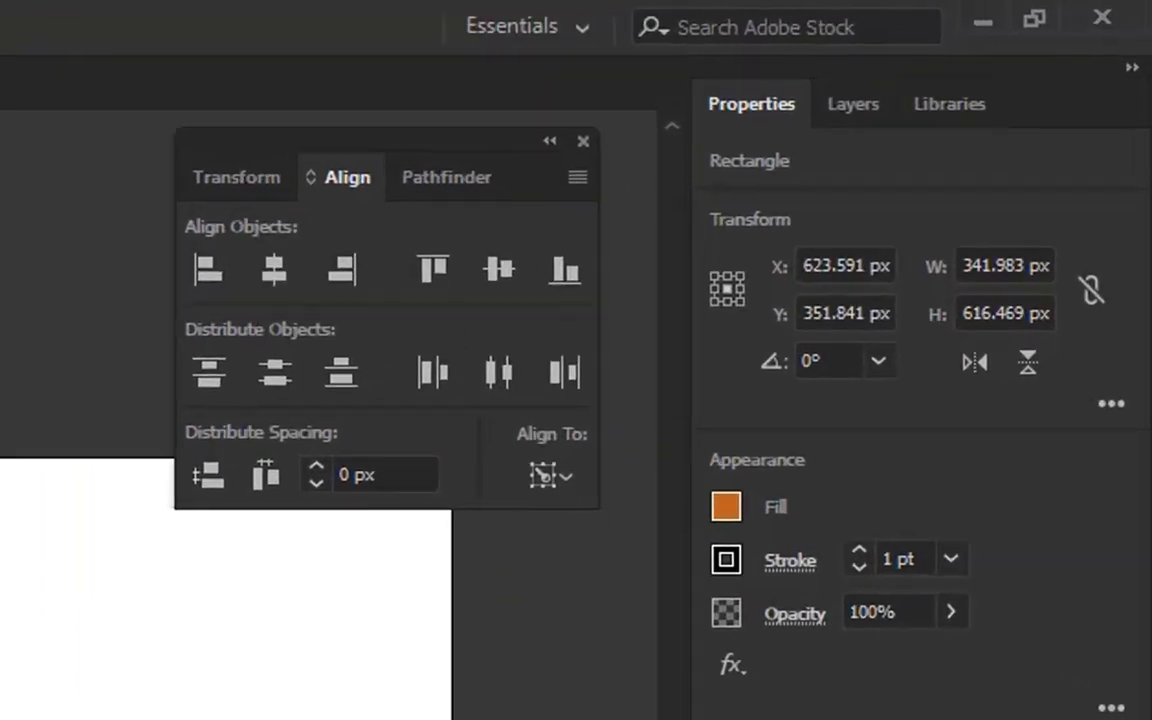
pyautogui.hotkey('ctrl', 'shift', 'a')
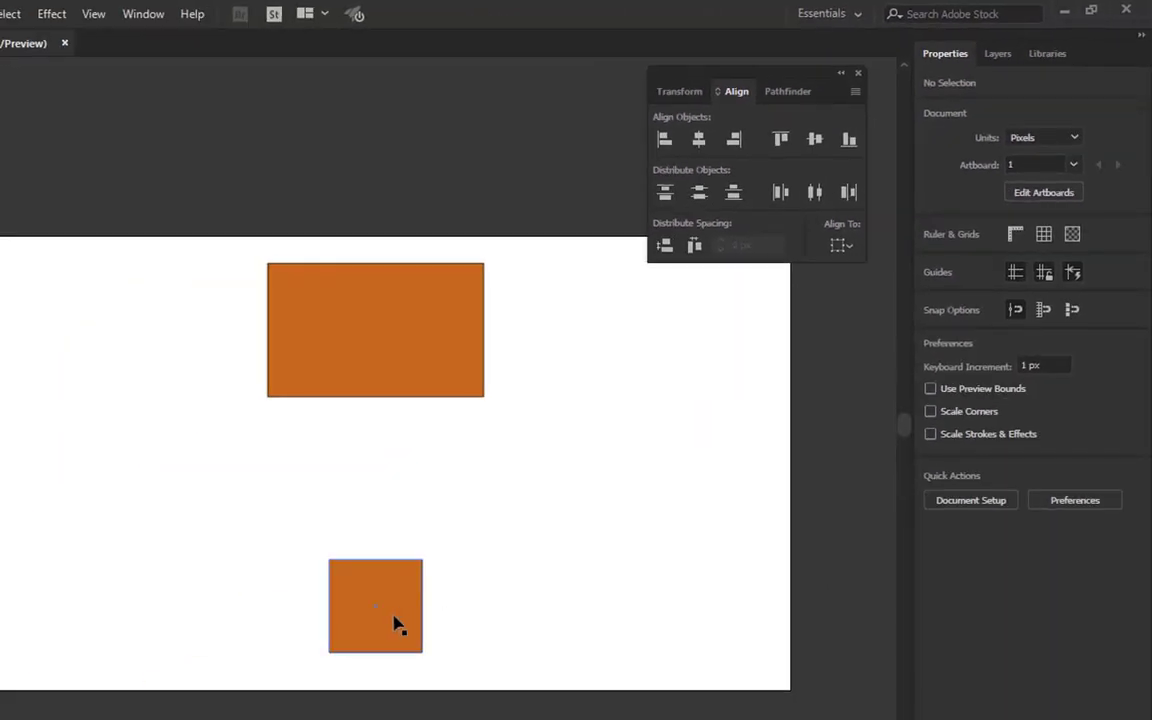
# Step: Move the square to about X 967 px and the rectangle to about X 741 px, and align their horizontal centres to the rectangle as key object
pyautogui.moveTo(393, 622); pyautogui.dragTo(612, 640)
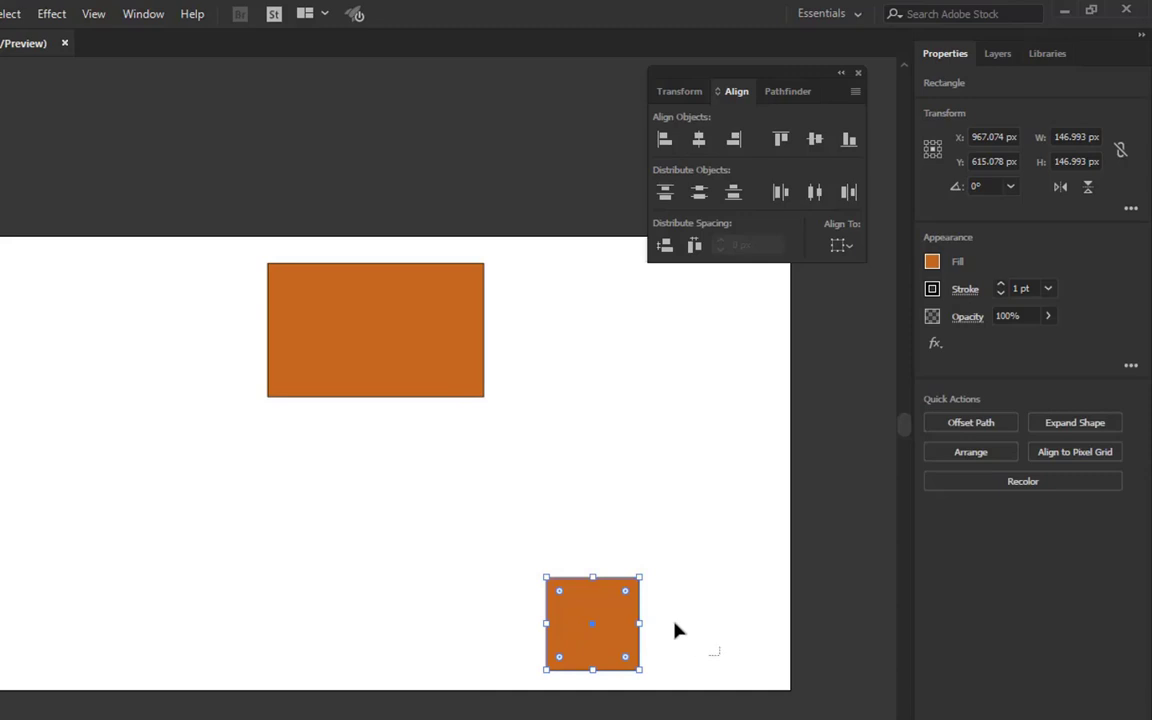
pyautogui.moveTo(445, 352); pyautogui.dragTo(527, 360)
pyautogui.hotkey('ctrl', 'a')
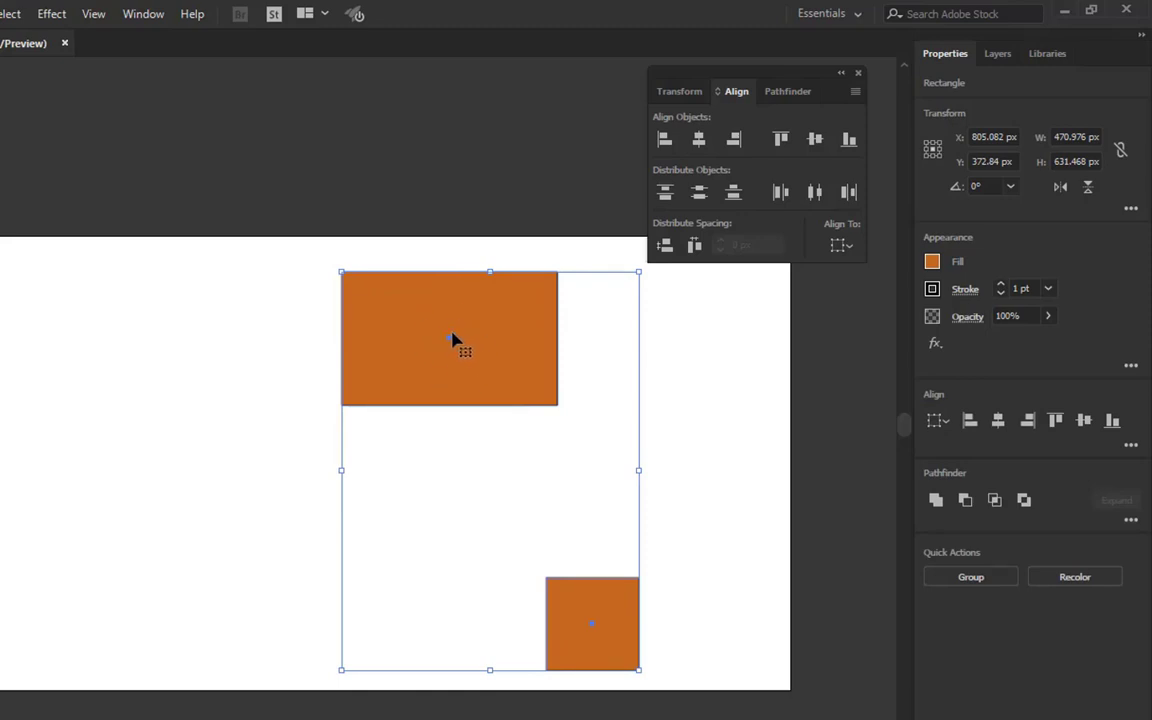
pyautogui.click(502, 337)
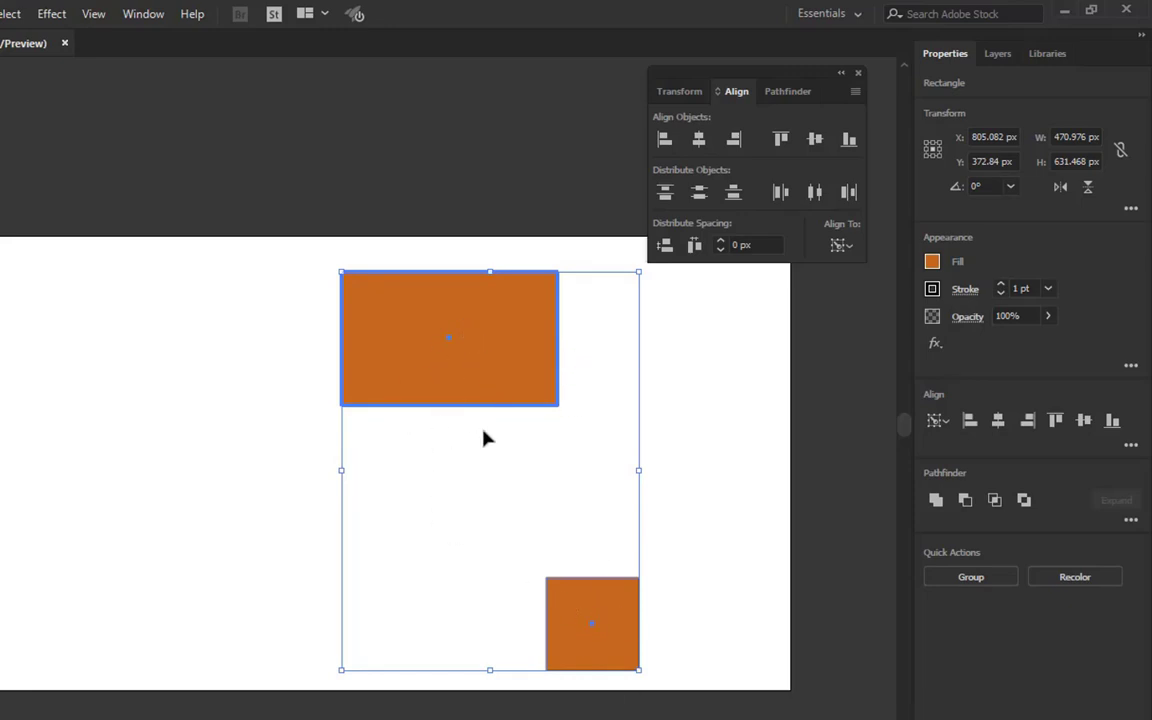
pyautogui.click(698, 140)
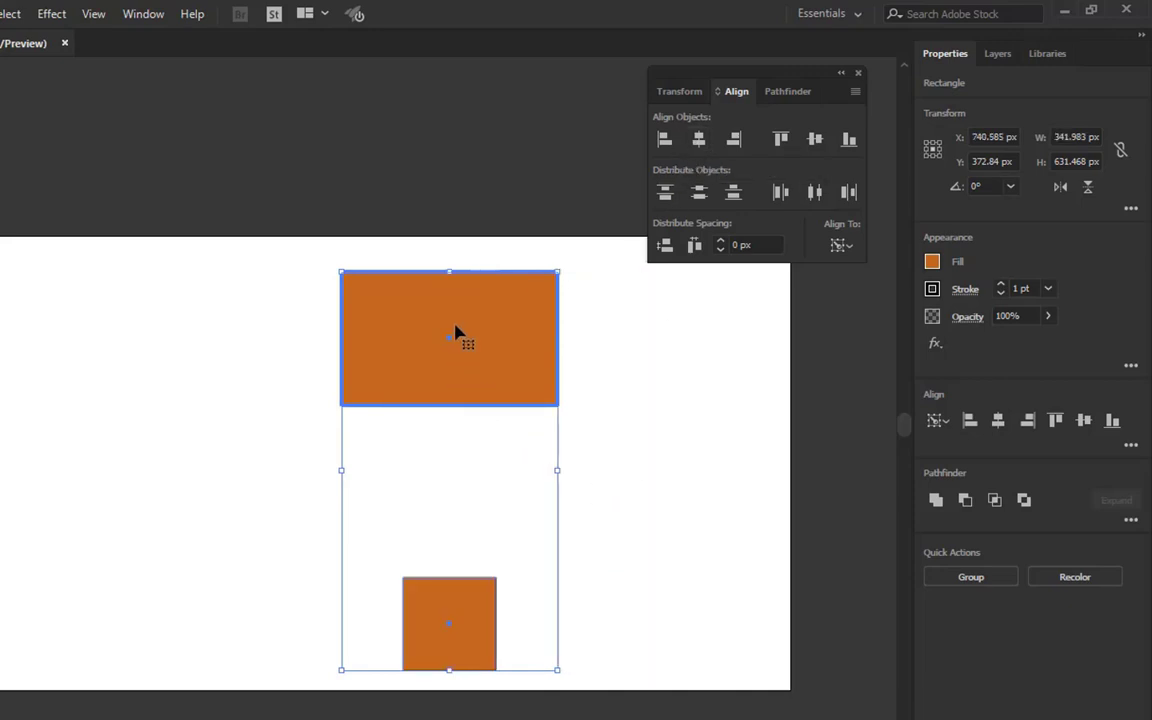
pyautogui.click(638, 550)
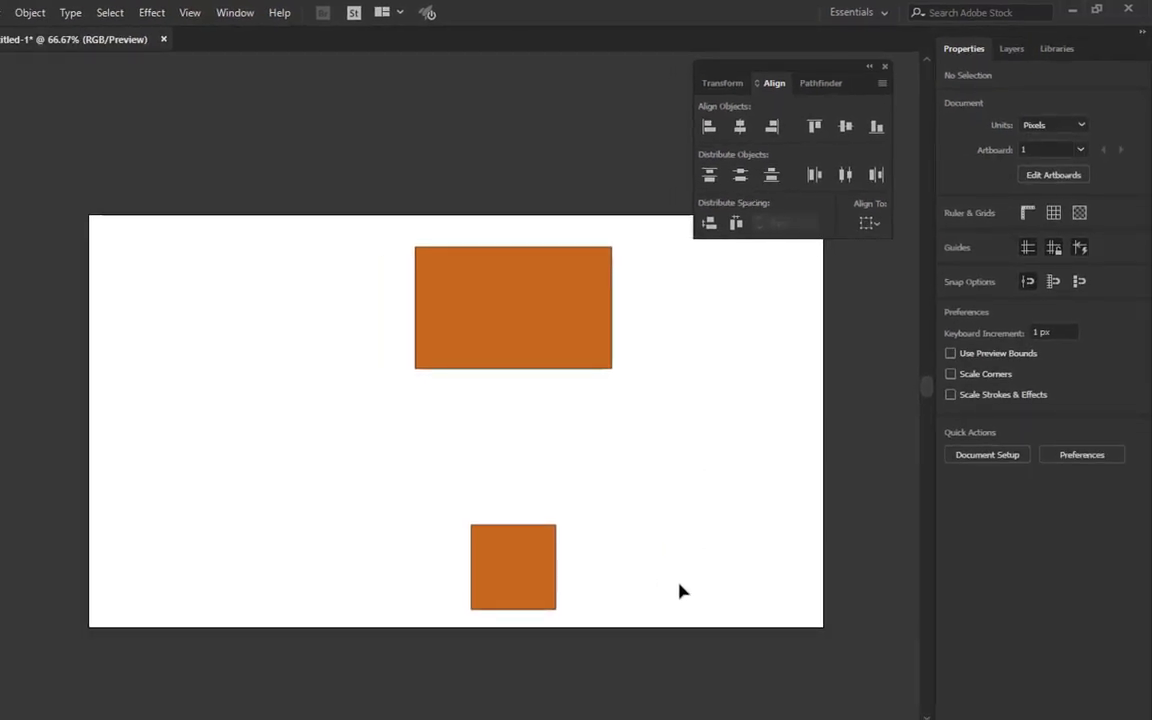
# Step: Set the reference to Align to Selection, move the square to the right and align both shapes' horizontal centres relative to the selection
pyautogui.moveTo(609, 584); pyautogui.dragTo(425, 290)
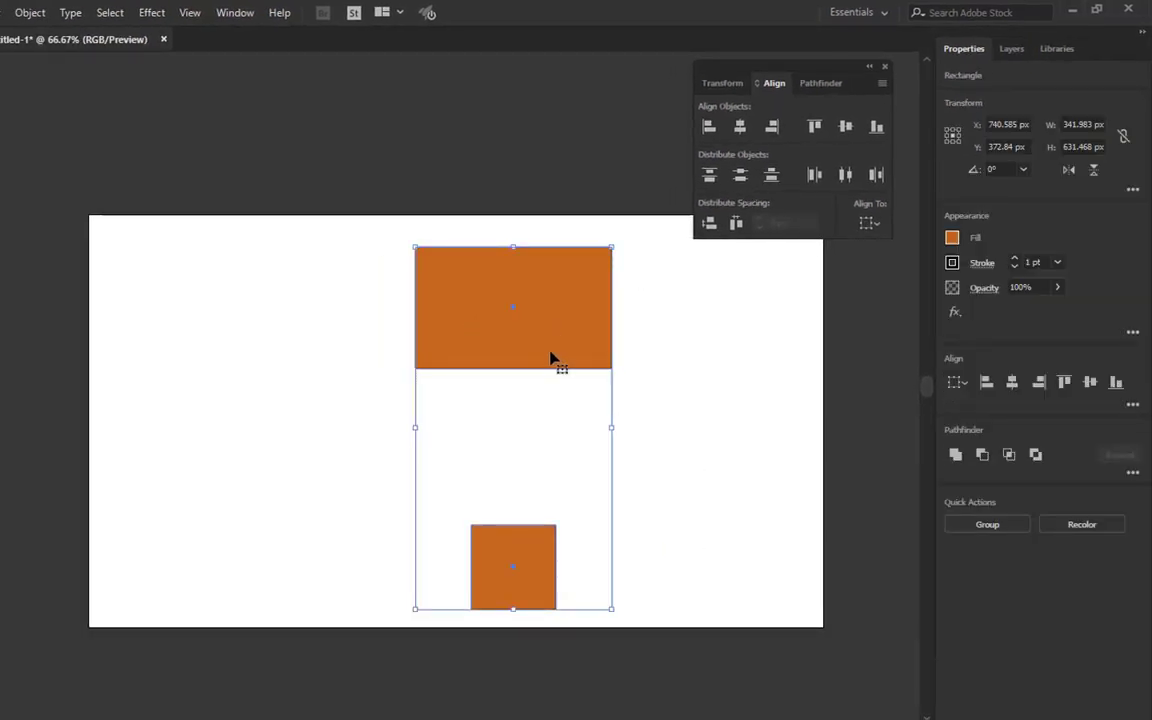
pyautogui.click(876, 234)
pyautogui.click(895, 250)
pyautogui.click(560, 532)
pyautogui.moveTo(534, 552); pyautogui.dragTo(628, 552)
pyautogui.moveTo(745, 598); pyautogui.dragTo(440, 285)
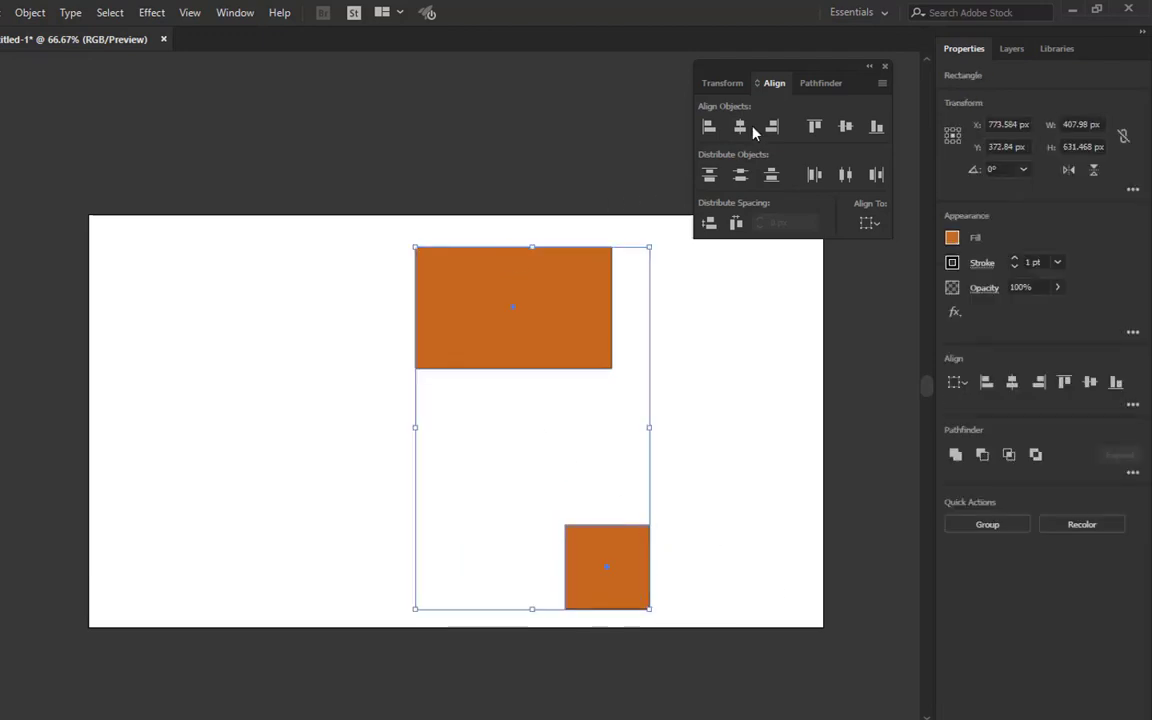
pyautogui.click(741, 129)
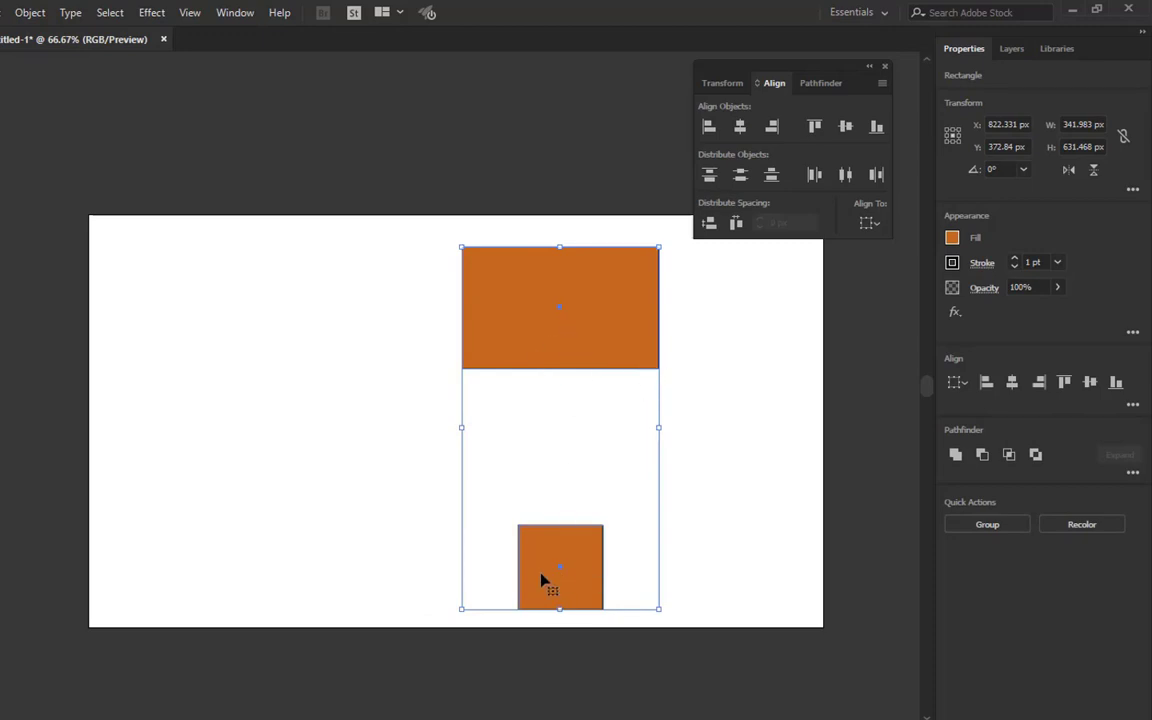
pyautogui.click(380, 288)
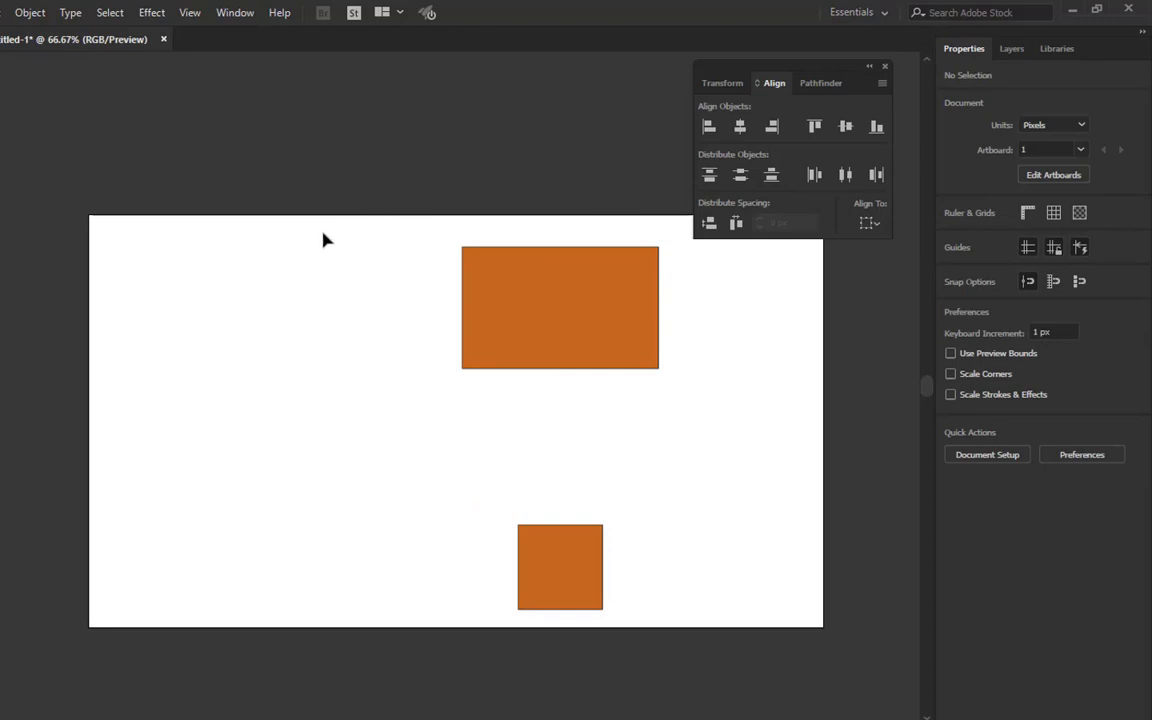
# Step: Select the rectangle and the square together and group them
pyautogui.moveTo(323, 239); pyautogui.dragTo(559, 444)
pyautogui.click(347, 262)
pyautogui.moveTo(347, 249); pyautogui.dragTo(645, 621)
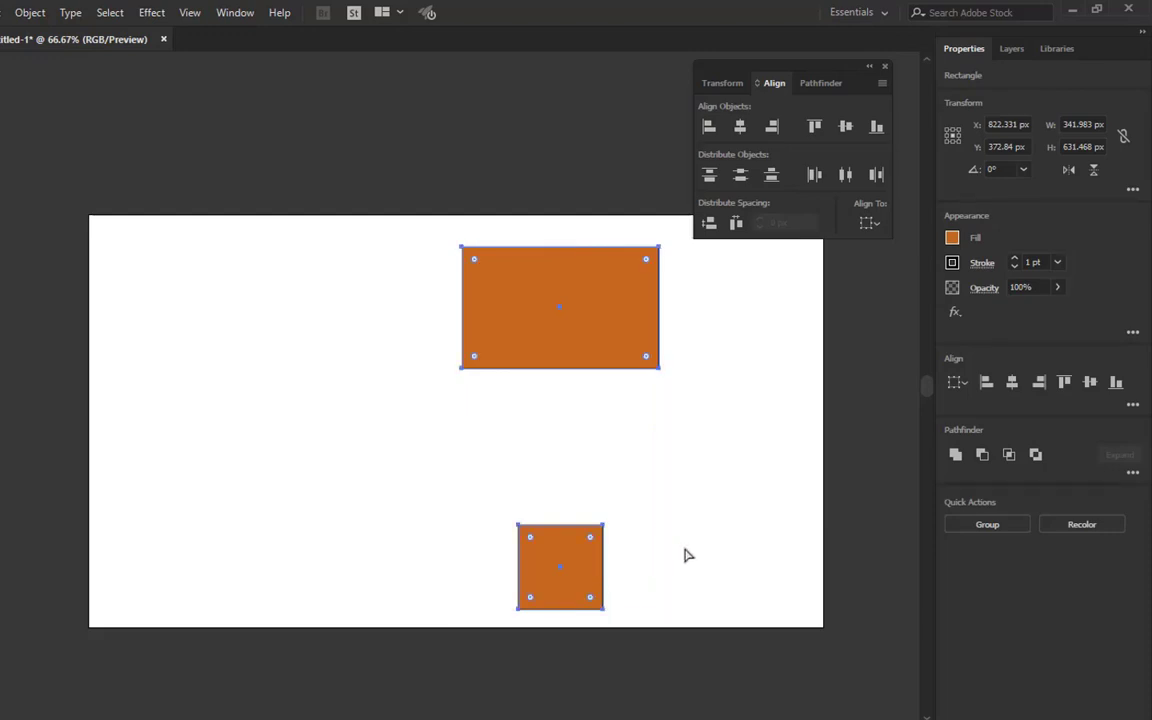
pyautogui.hotkey('ctrl', 'g')
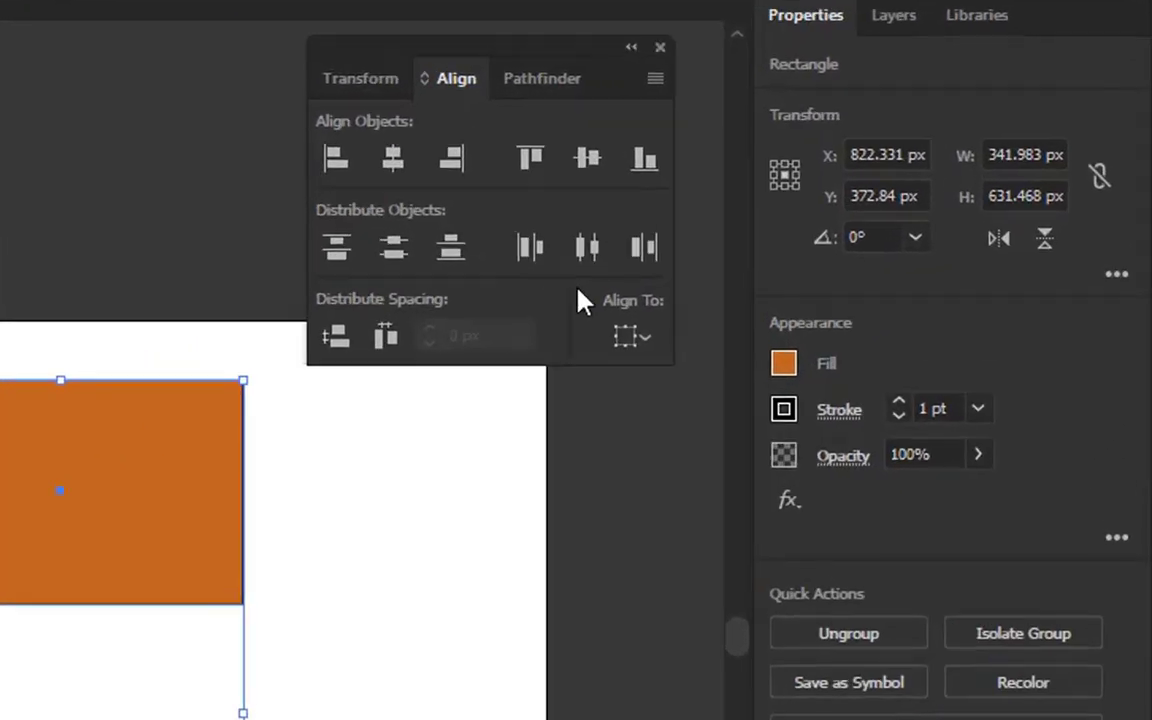
# Step: Set the alignment reference to Align to Artboard, centre the group horizontally on the artboard and deselect it
pyautogui.click(862, 227)
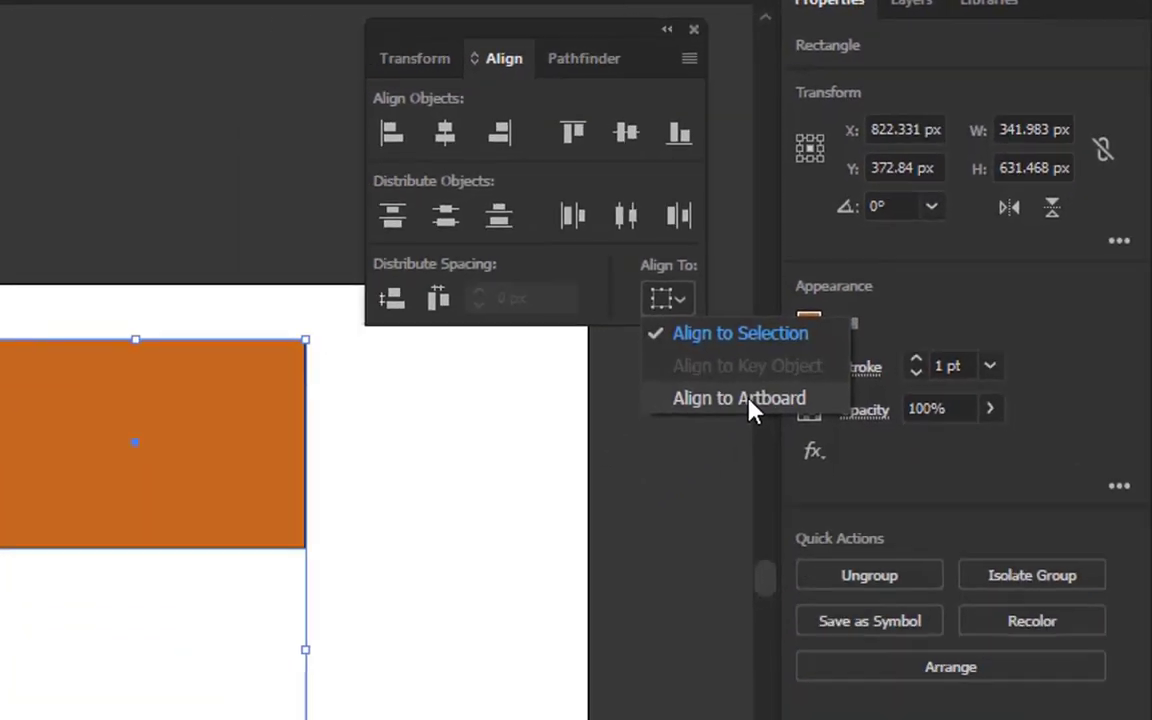
pyautogui.click(652, 528)
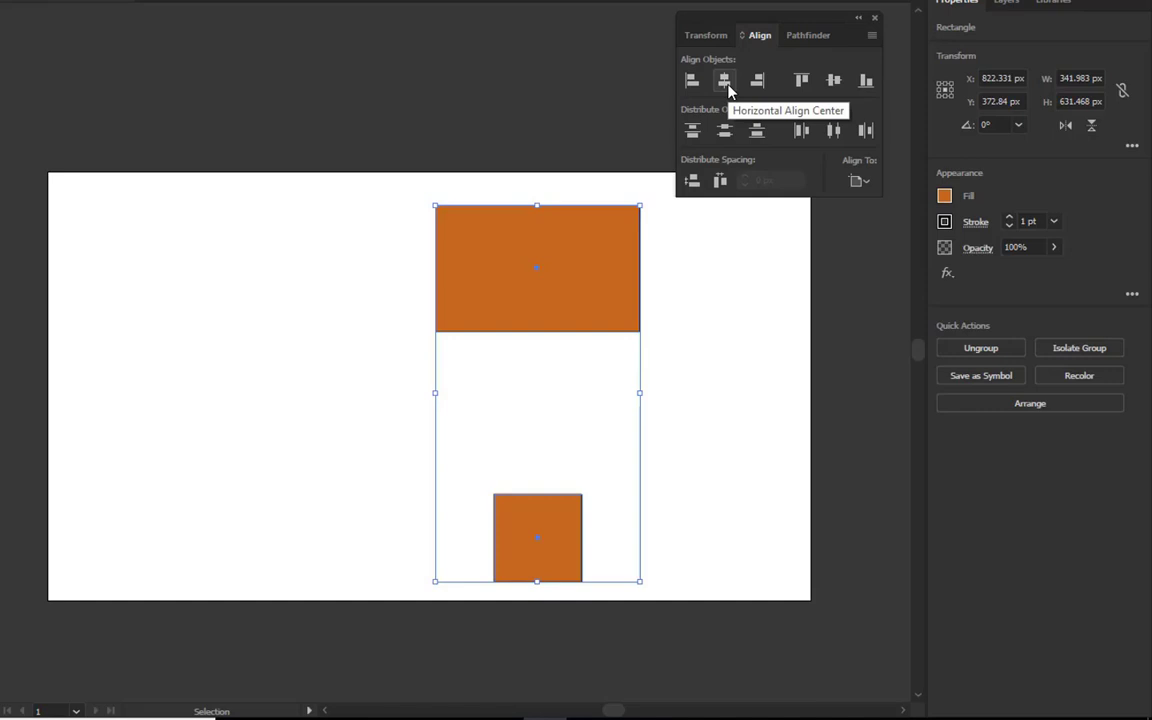
pyautogui.click(726, 86)
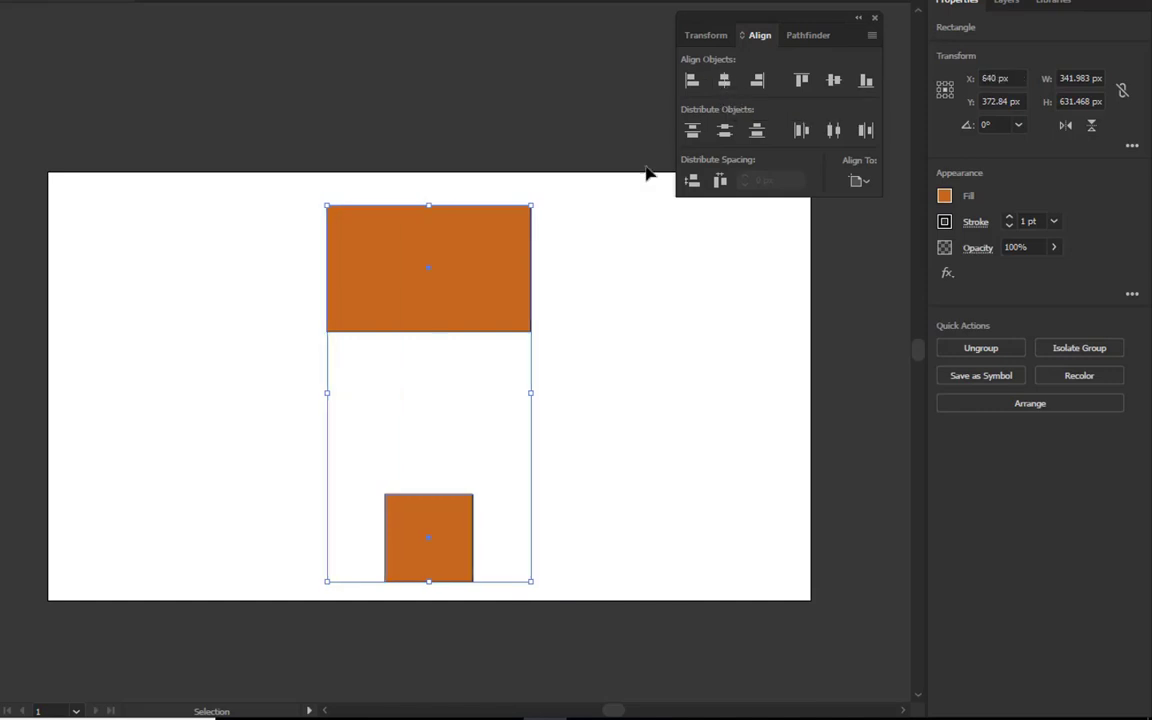
pyautogui.click(663, 407)
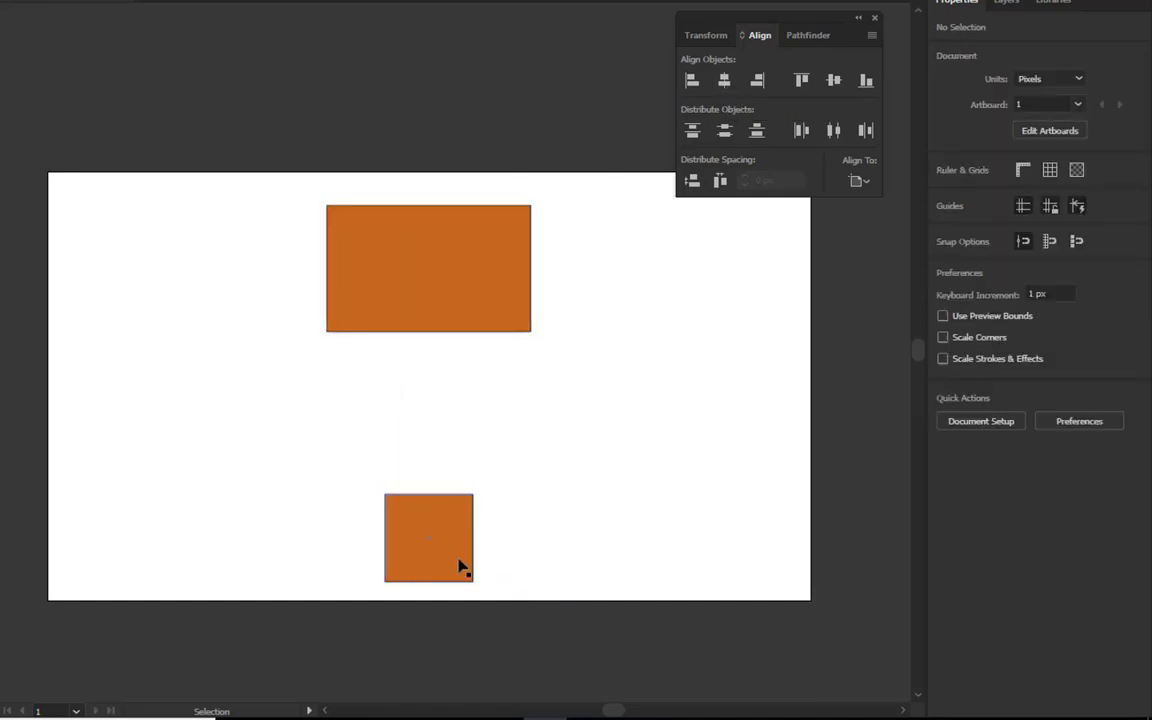
# Step: Reselect the grouped shapes and close the Align panel
pyautogui.click(352, 288)
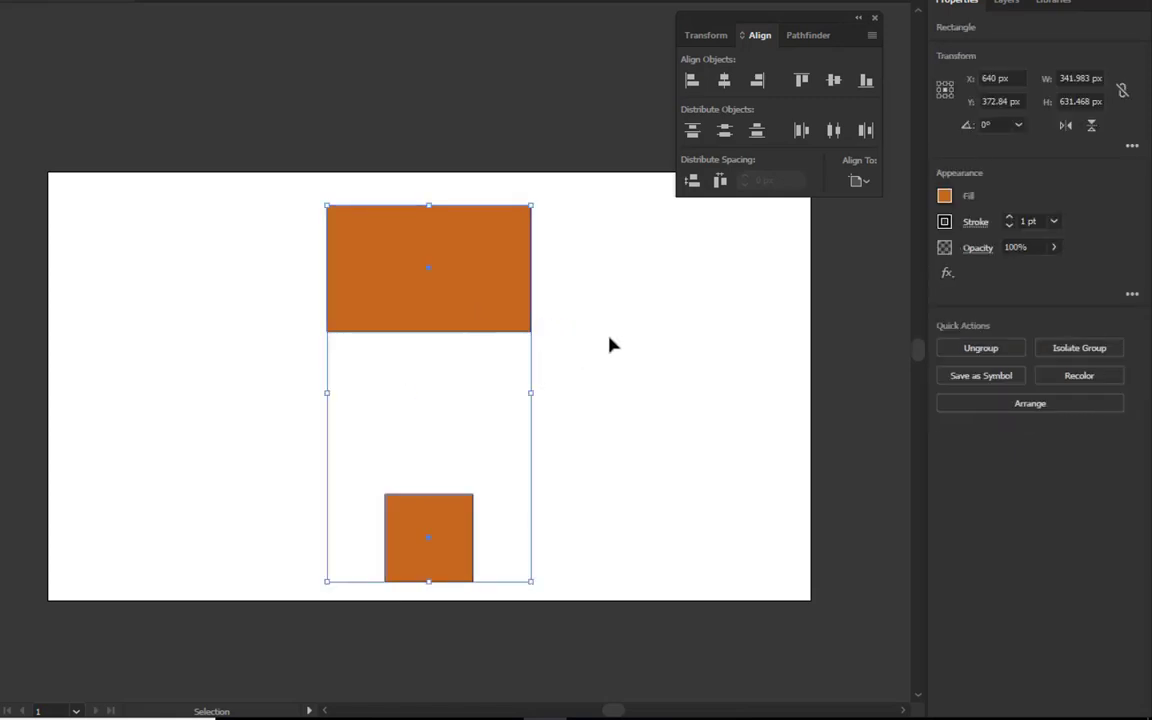
pyautogui.click(658, 324)
pyautogui.moveTo(588, 153); pyautogui.dragTo(284, 658)
pyautogui.click(873, 17)
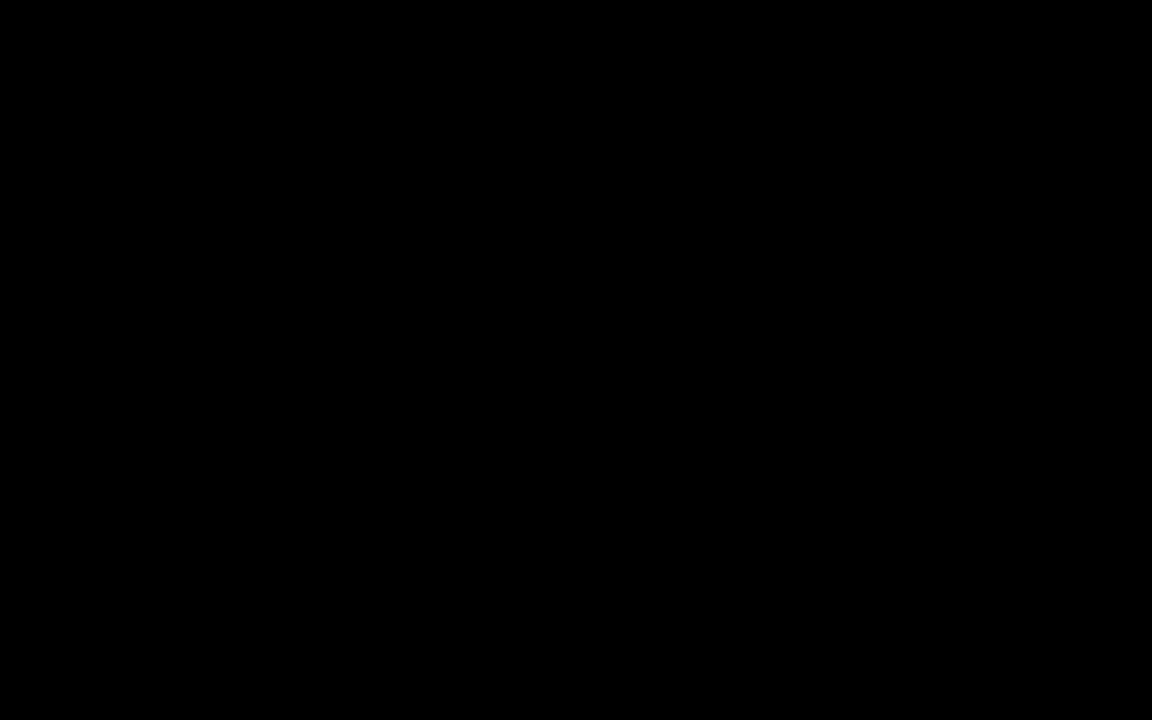